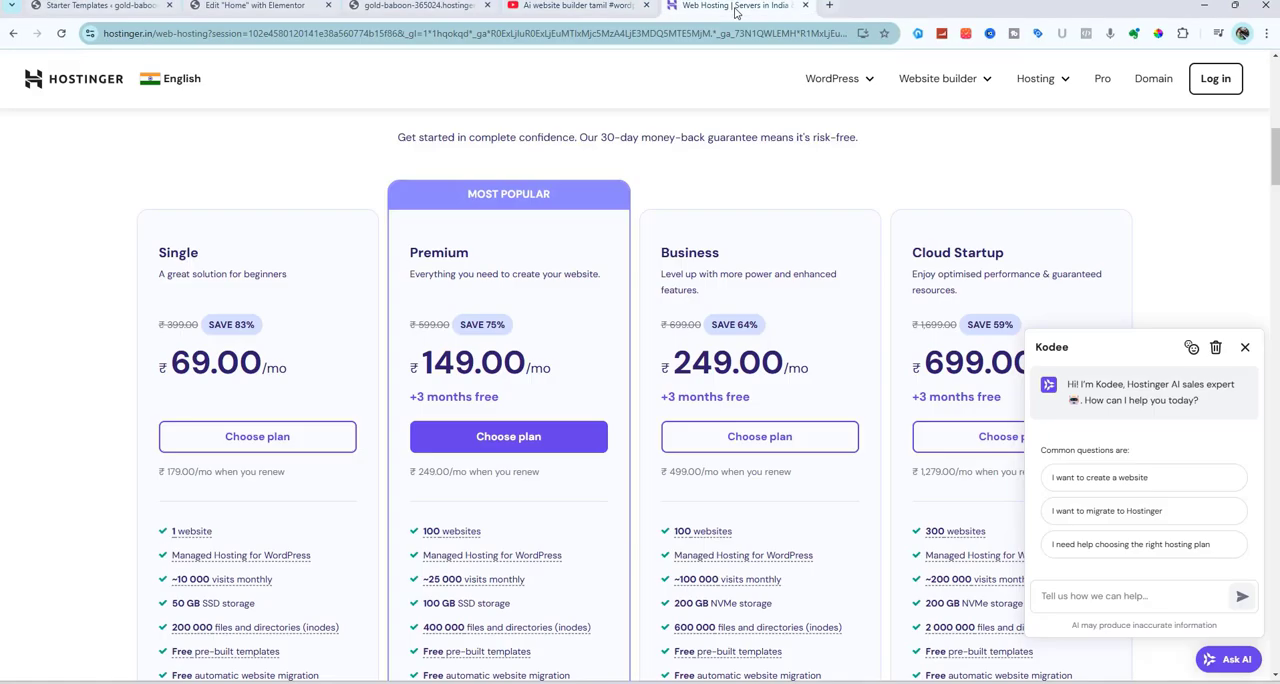
Review the web hosting plans and choose the Premium plan at ₹149.00 per month
scroll(181, 224, "up", 10)
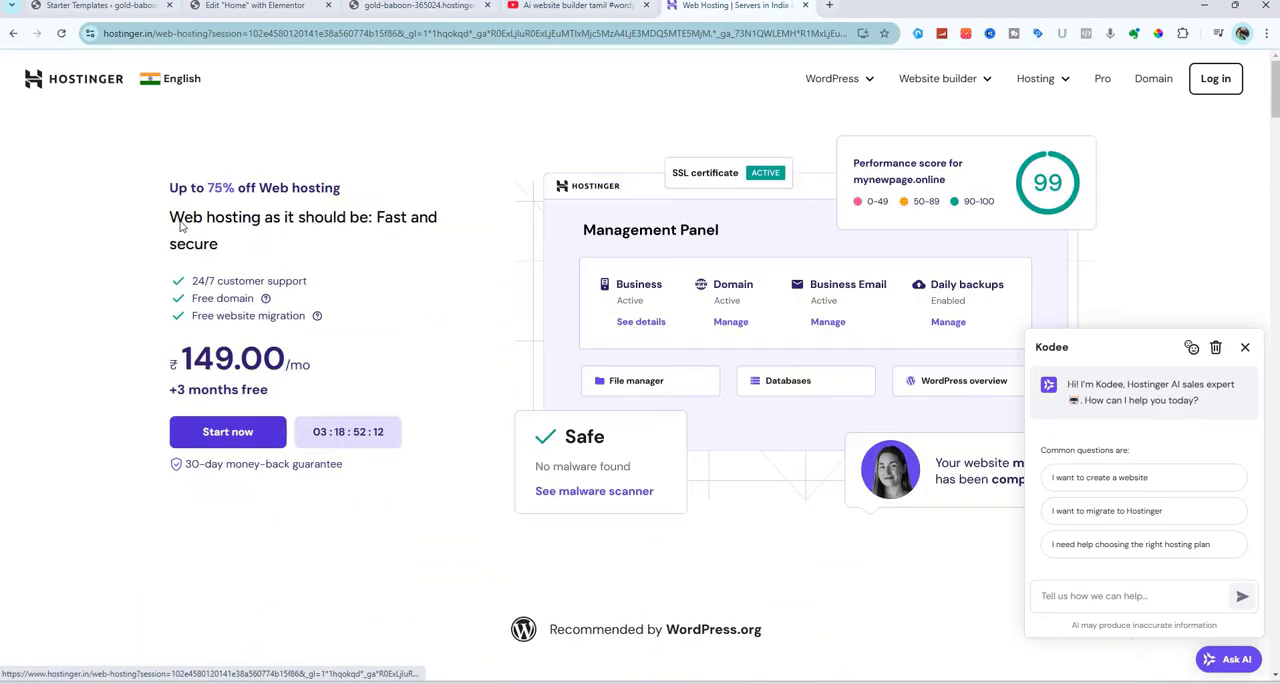
scroll(181, 224, "down", 5)
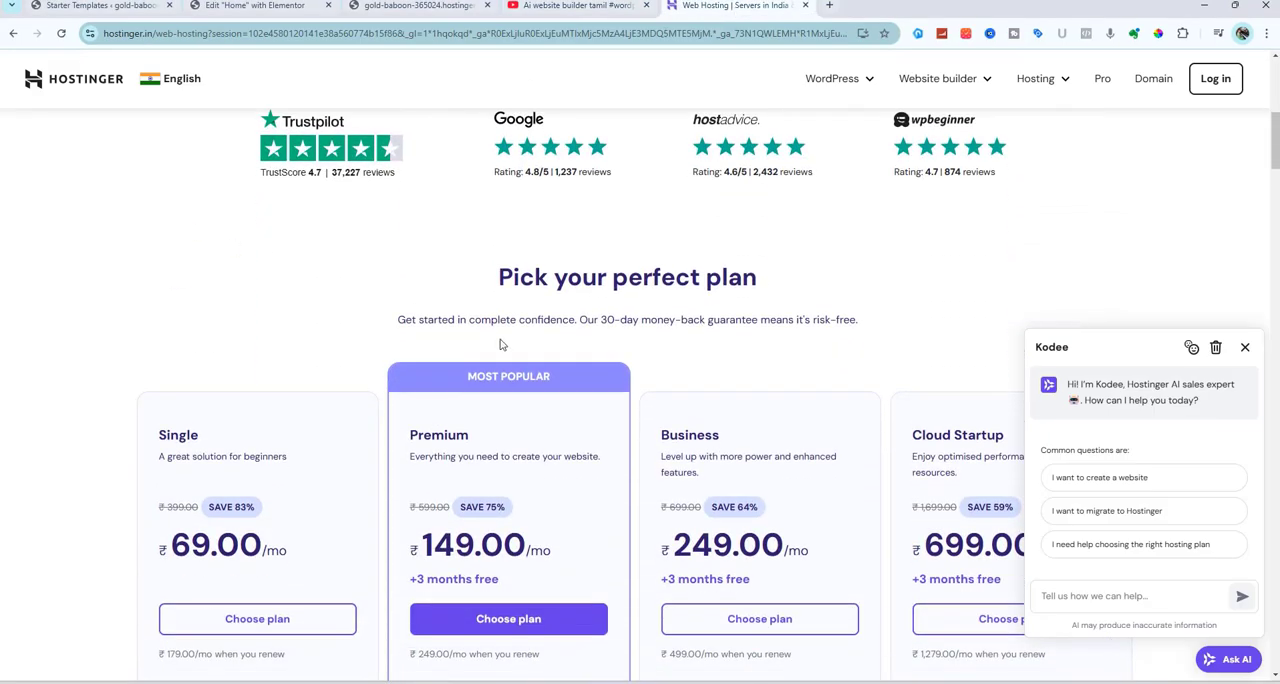
scroll(500, 338, "down", 2)
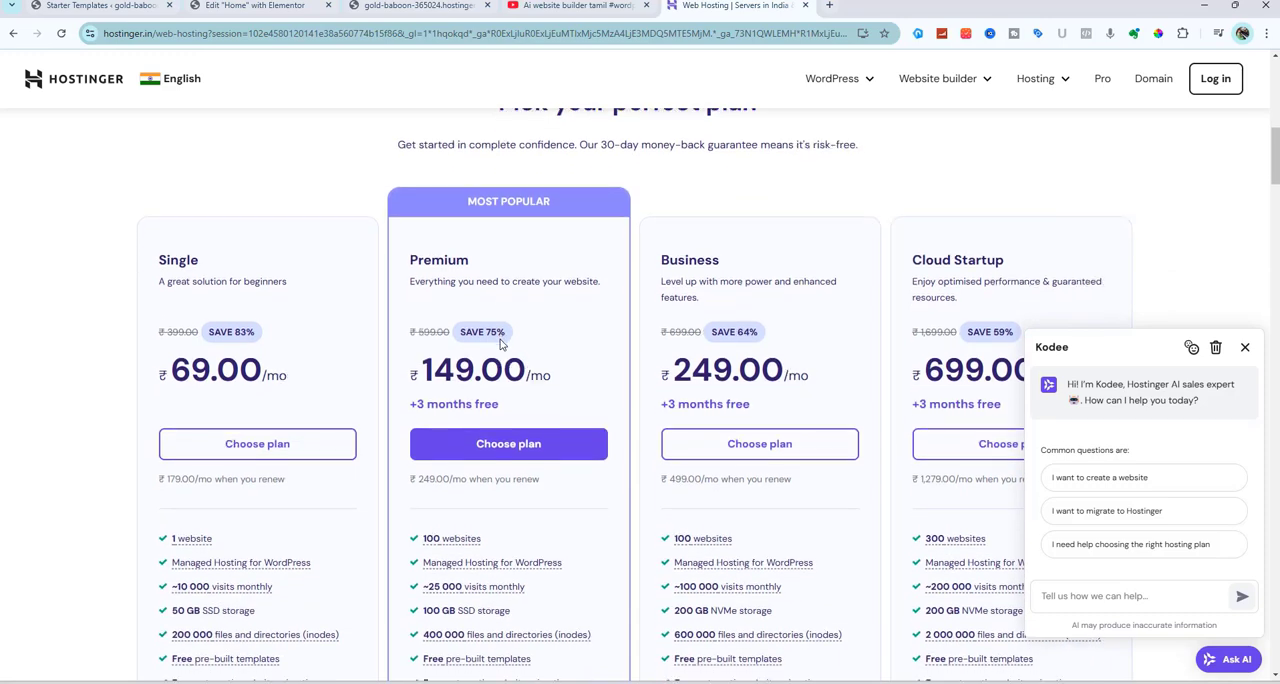
scroll(502, 343, "down", 1)
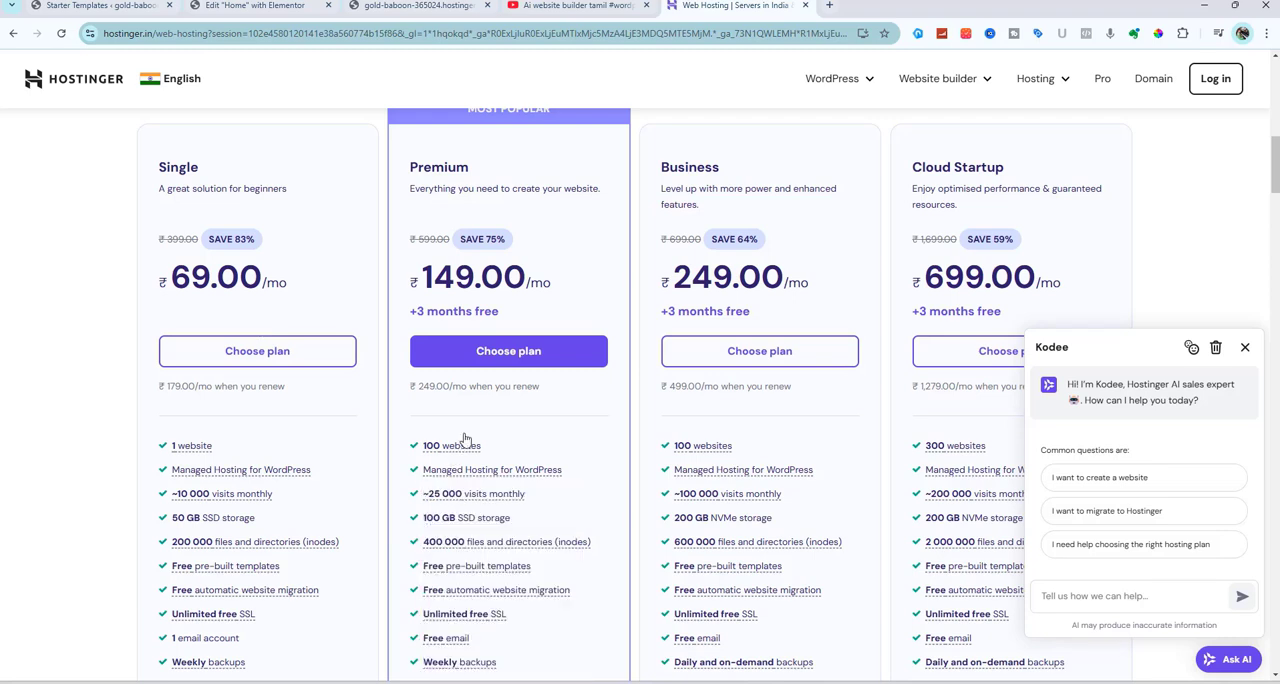
left_click(494, 363)
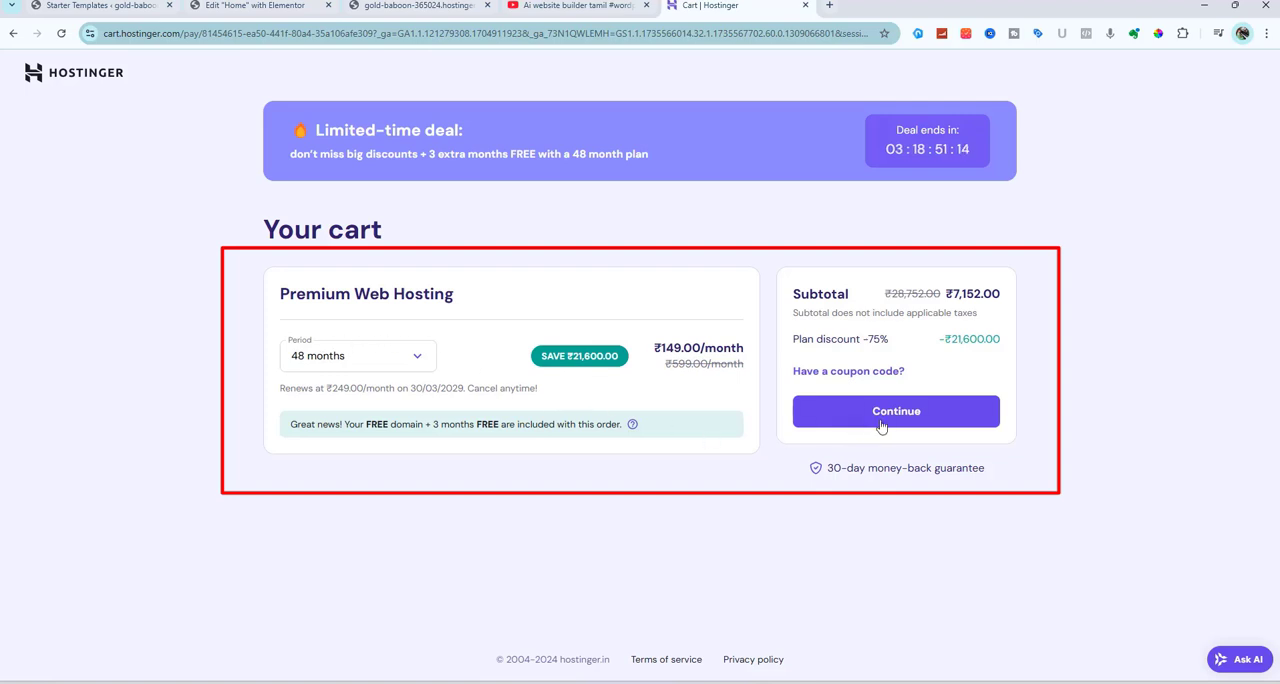
Apply the coupon code TECHIEGLIDE to the Premium Web Hosting cart and continue to checkout
left_click(861, 372)
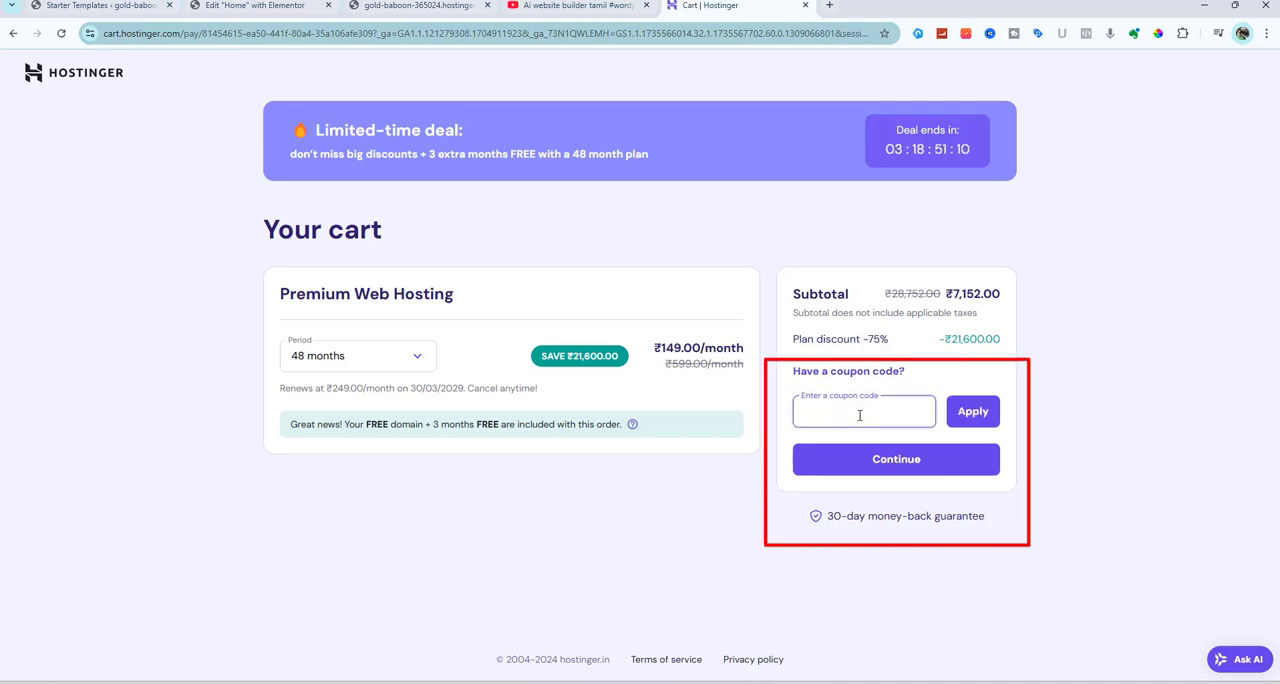
type("TECHIEGLIDE")
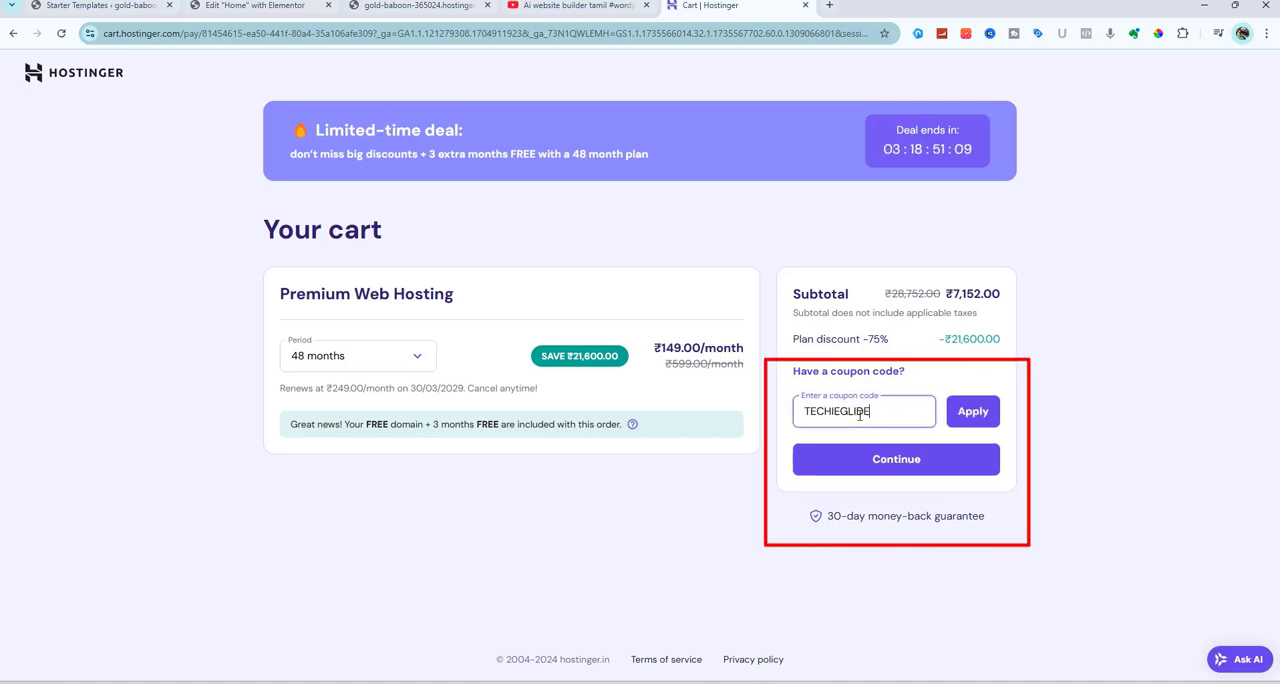
left_click(979, 412)
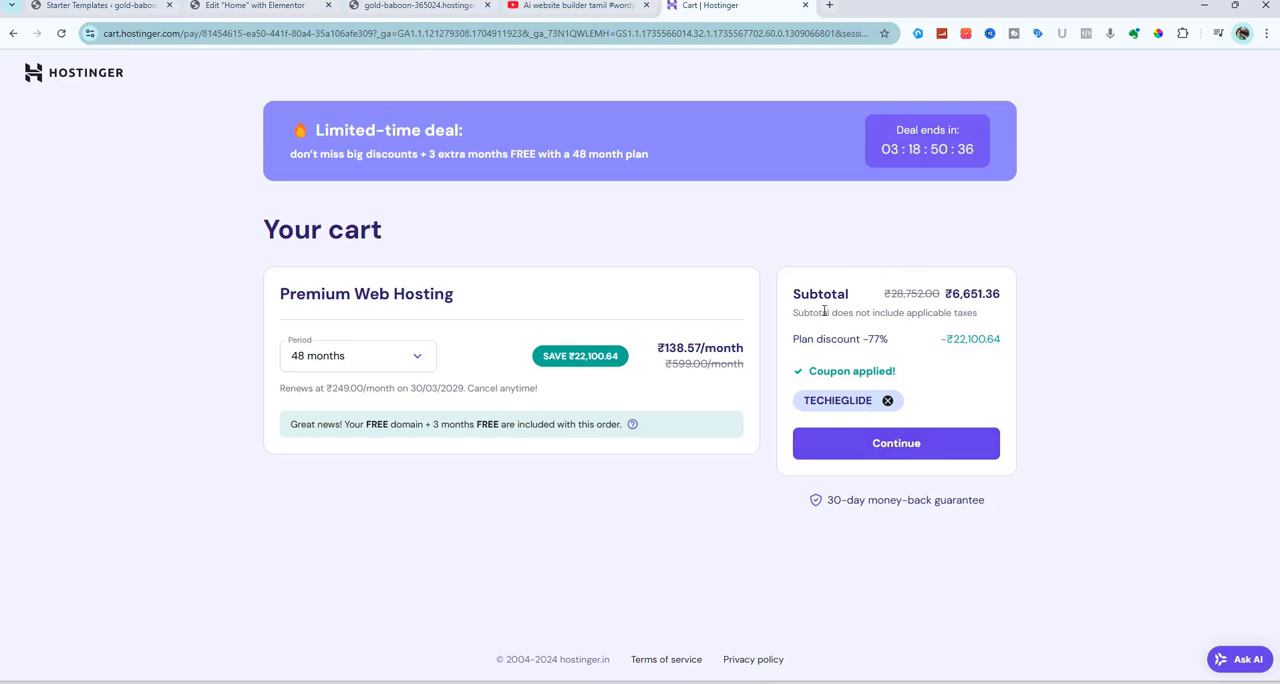
left_click(889, 447)
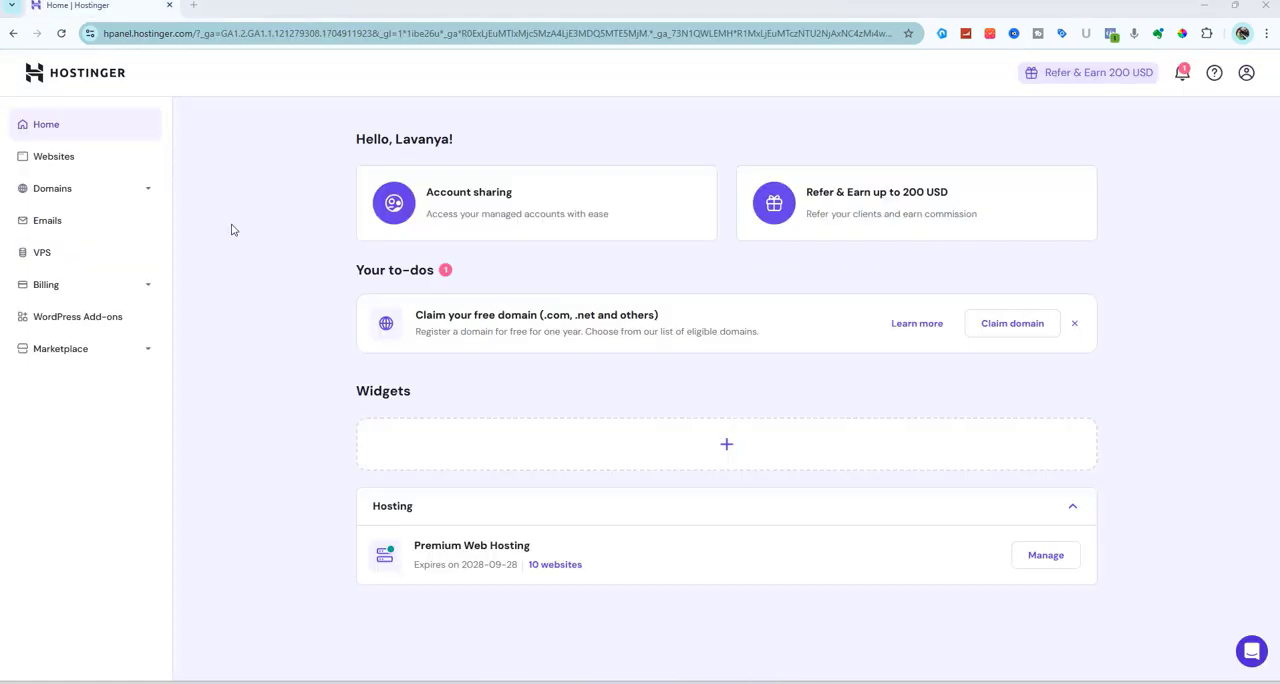
Add a WordPress website to the Premium hosting, accepting the filled-in admin login details and choosing a blank site with a temporary domain
left_click(53, 156)
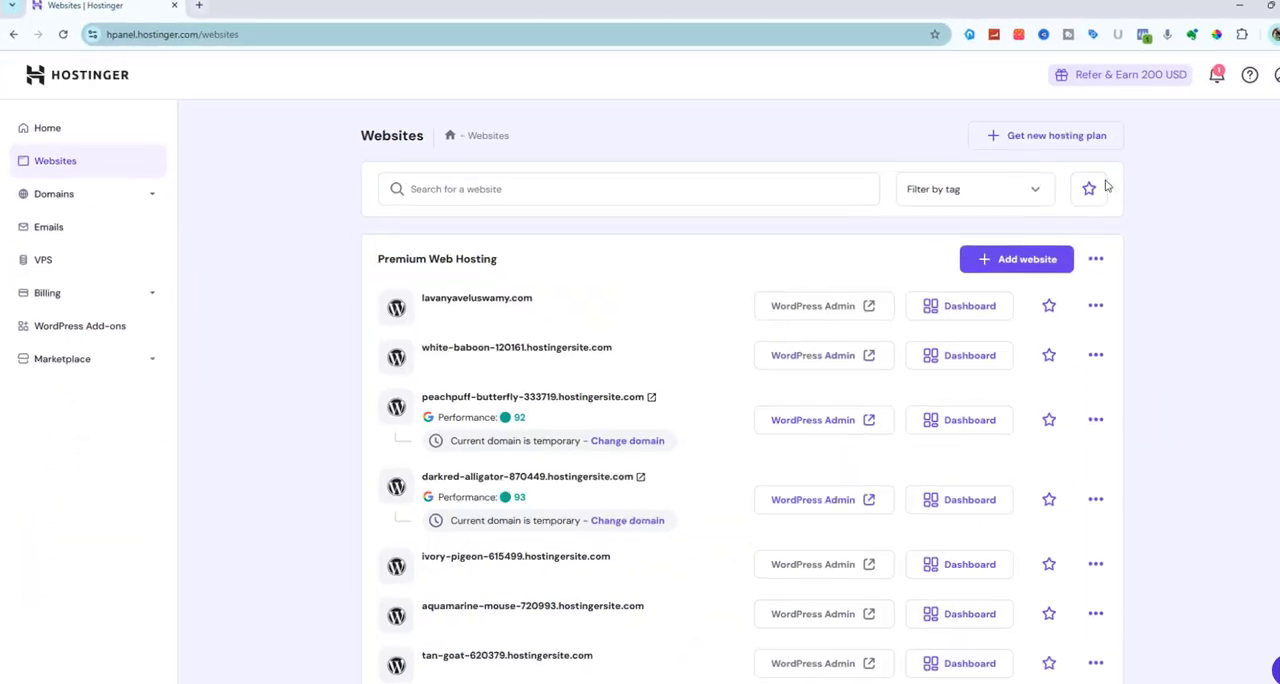
left_click(1005, 254)
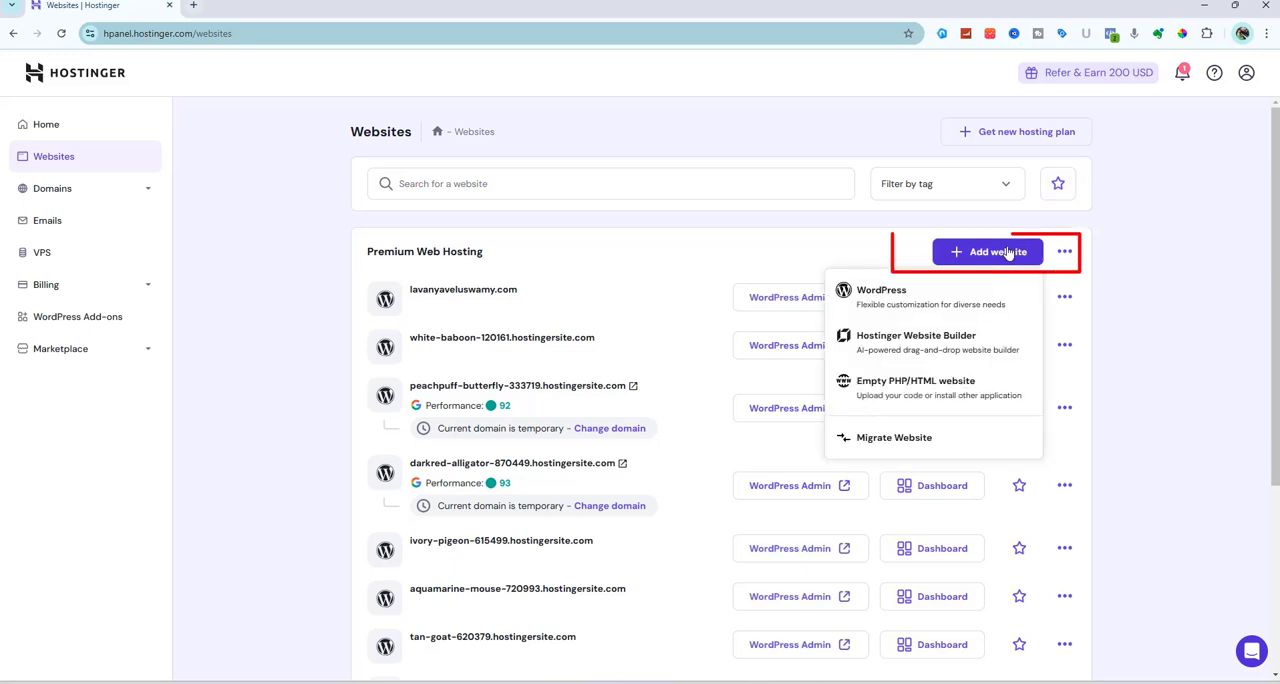
left_click(885, 293)
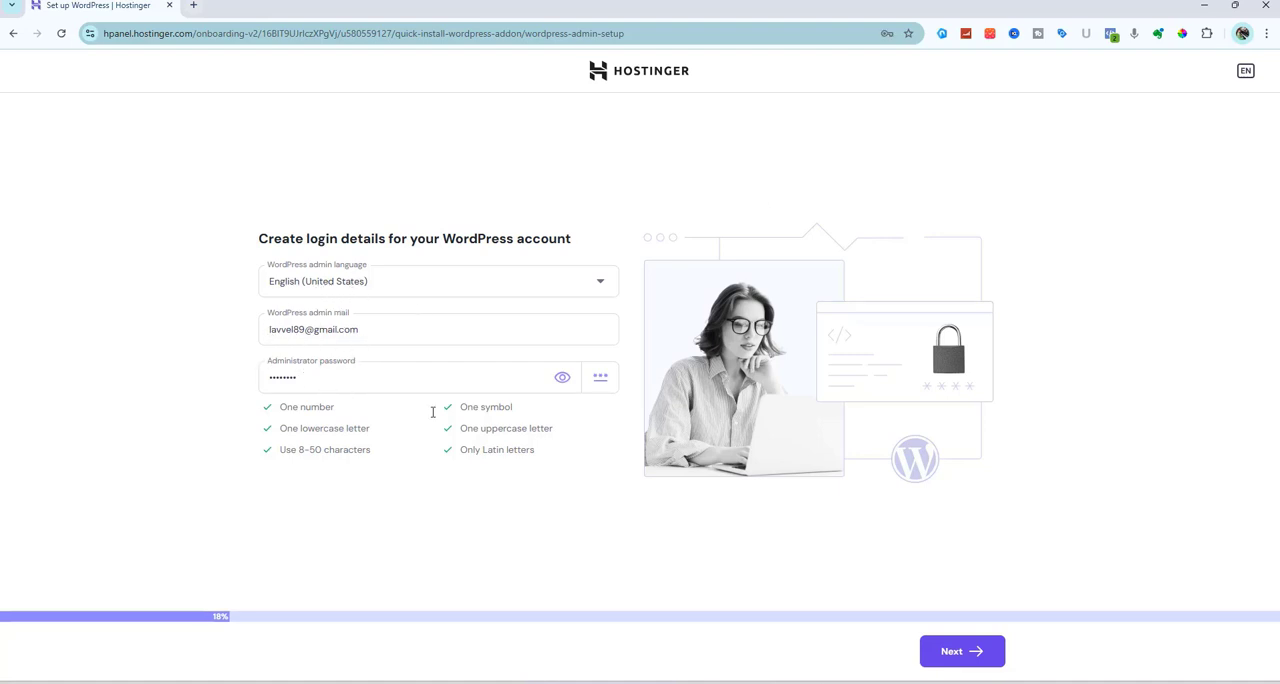
left_click(976, 663)
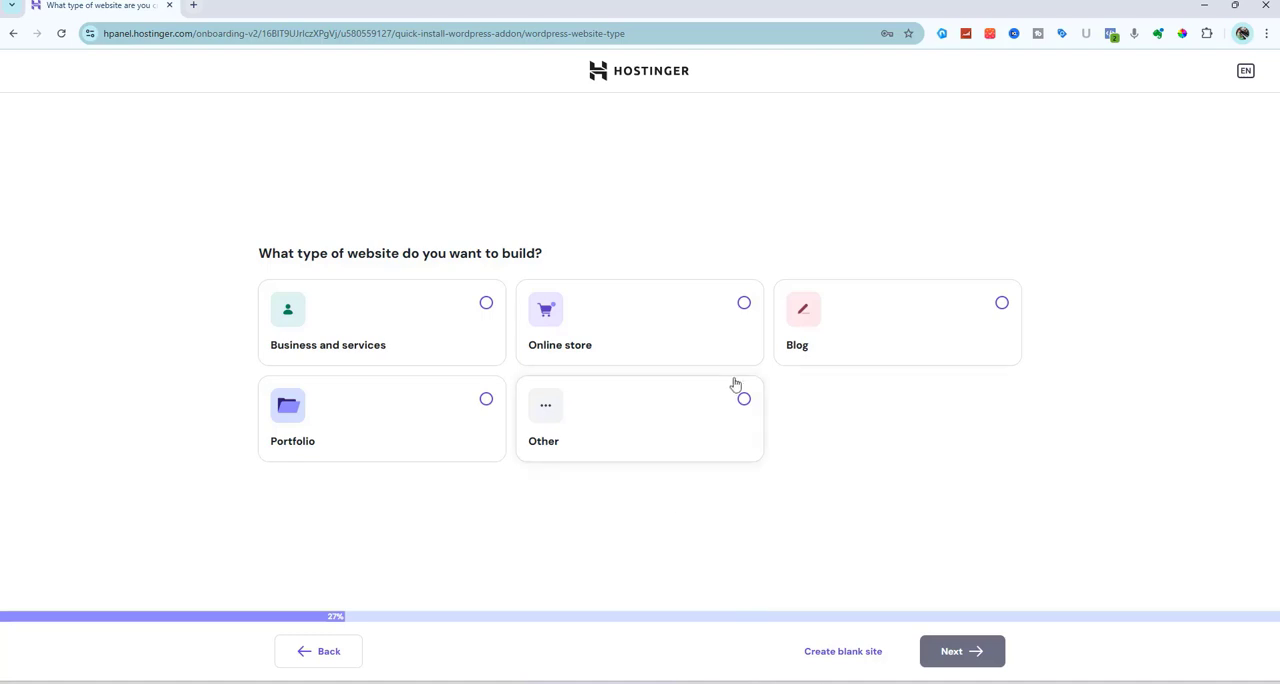
left_click(830, 658)
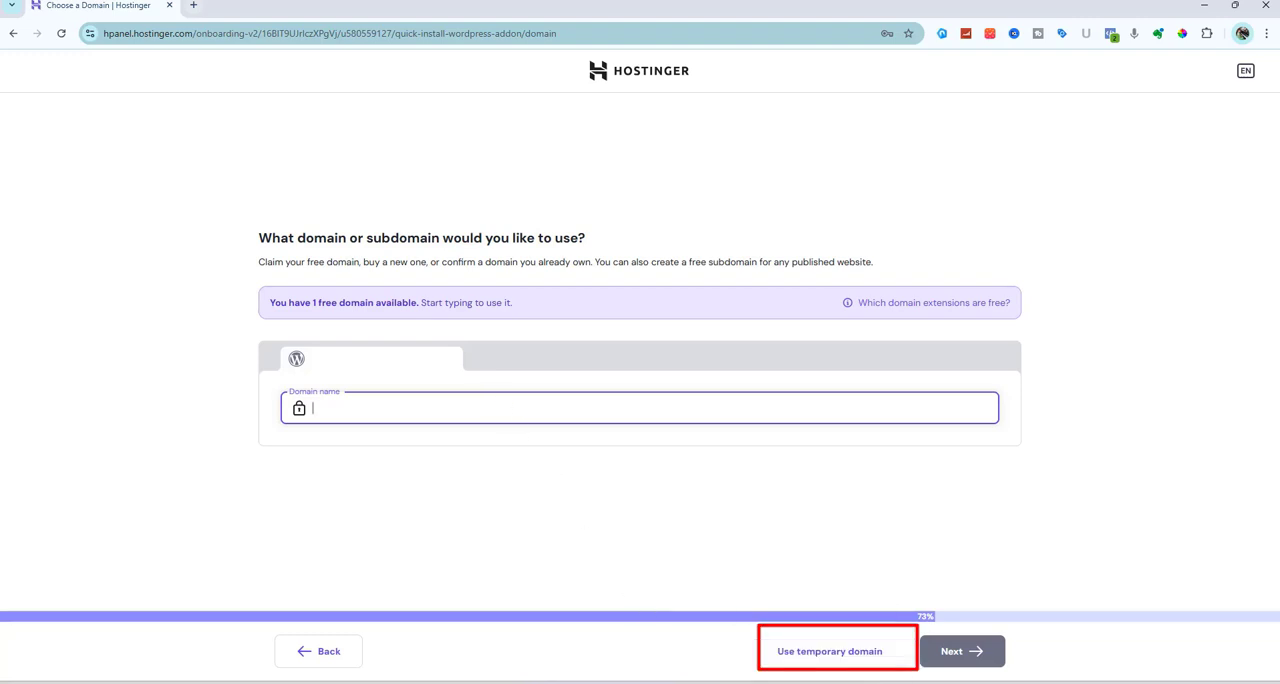
left_click(876, 652)
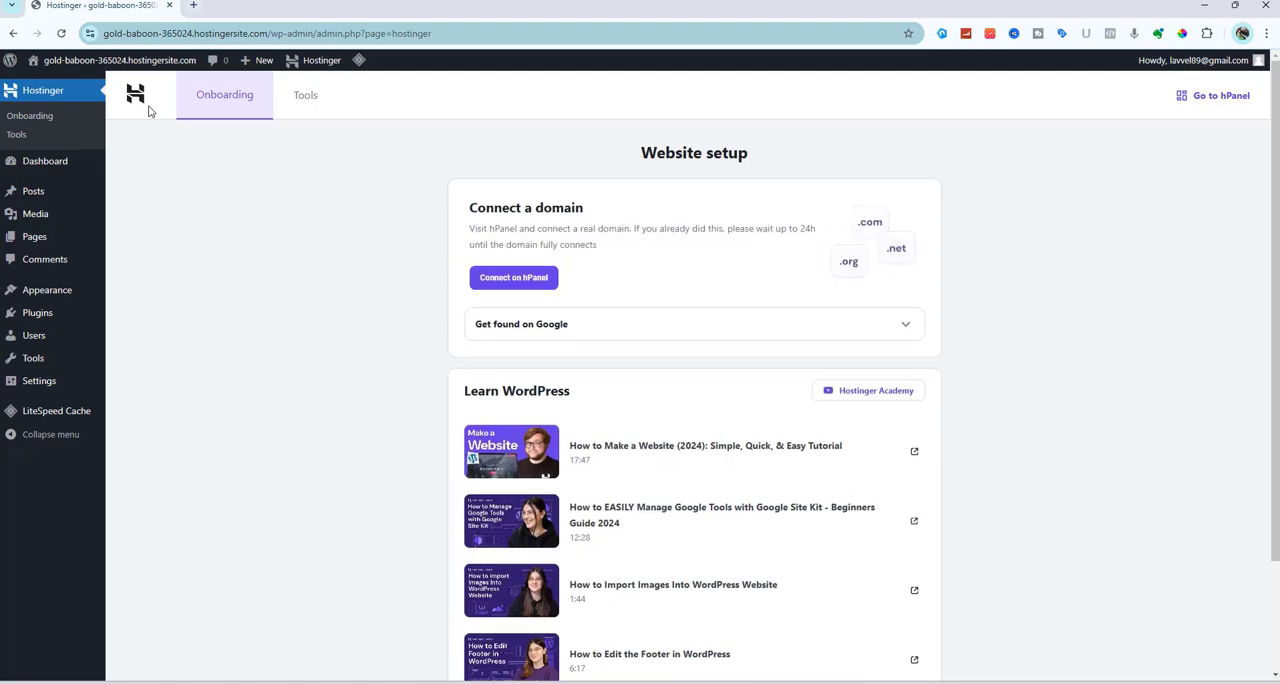
Open the new website's front end in a separate tab and look over its default blog page
mouse_move(116, 64)
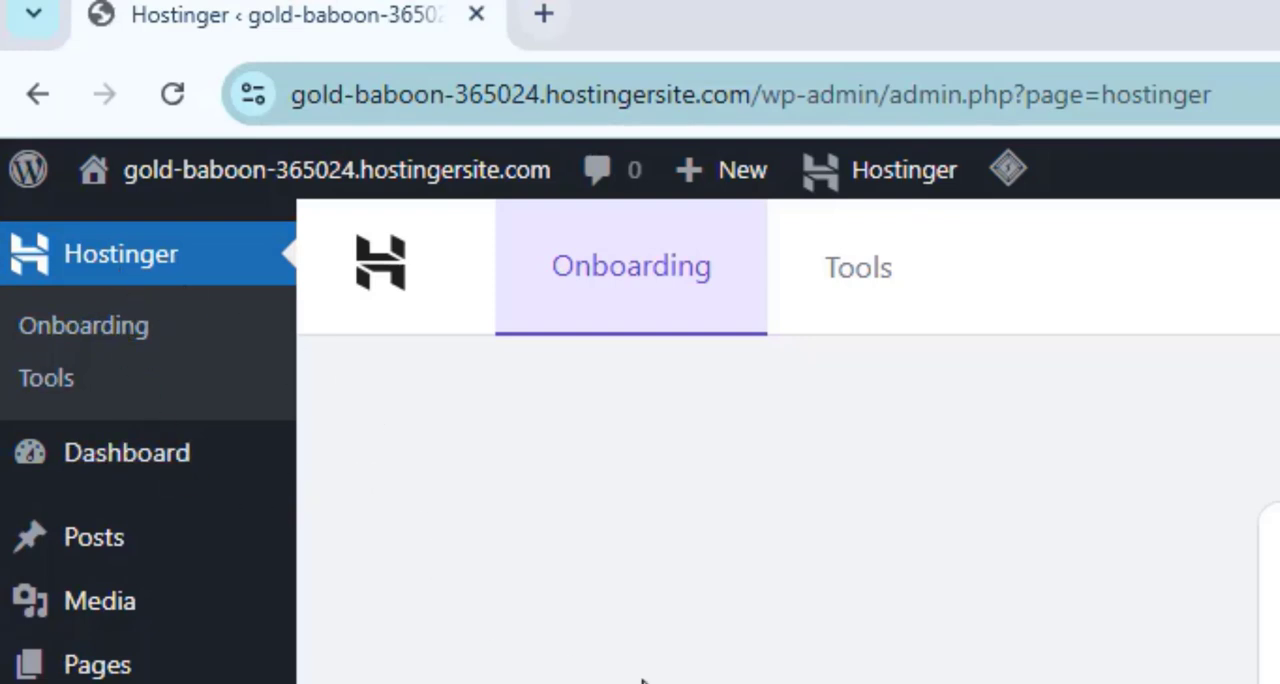
mouse_move(437, 191)
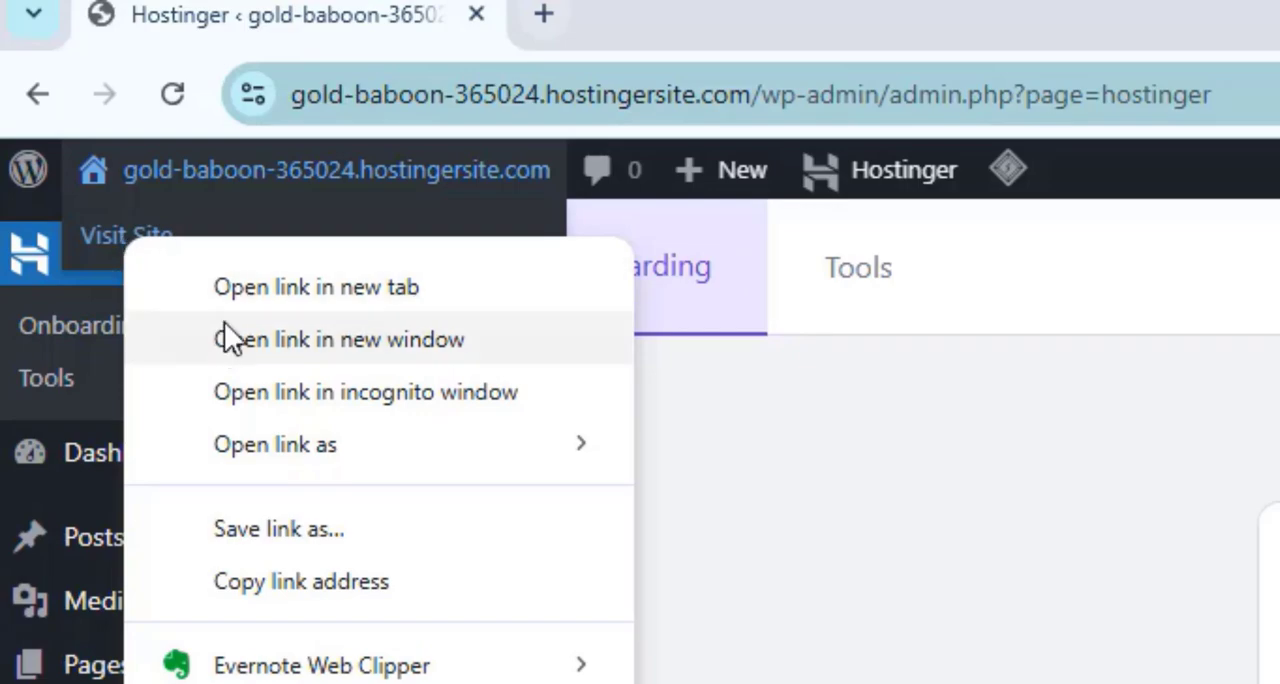
left_click(235, 280)
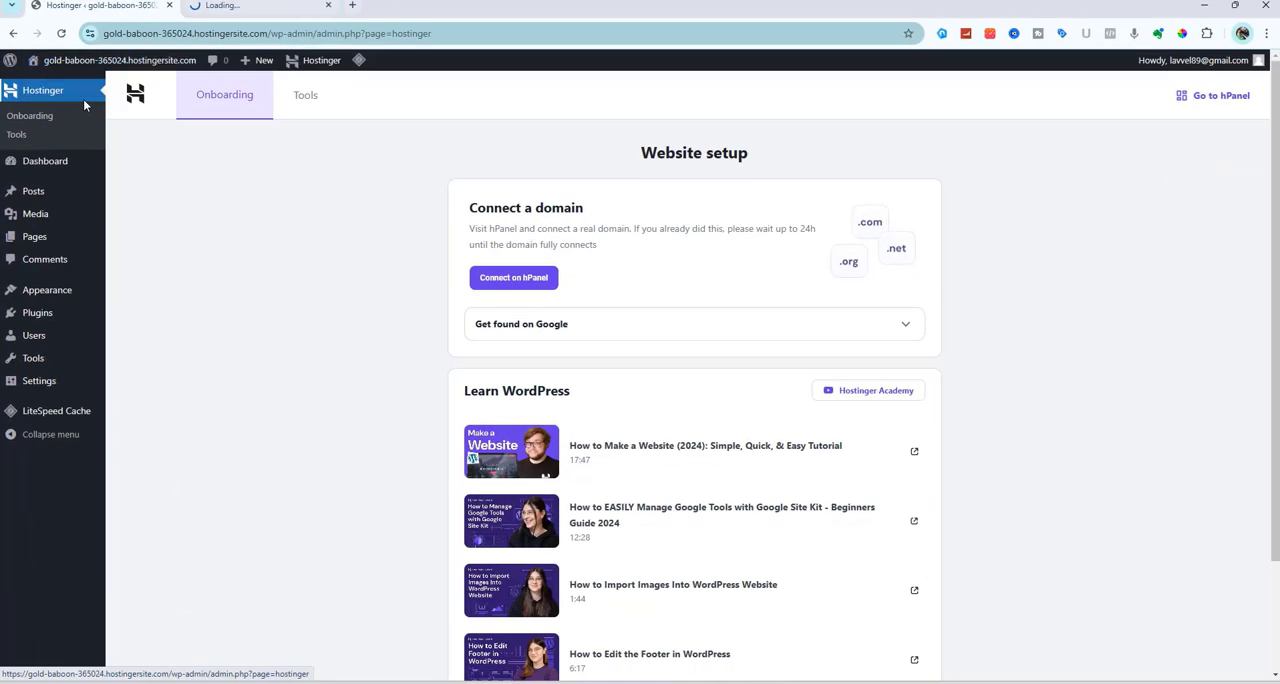
left_click(258, 6)
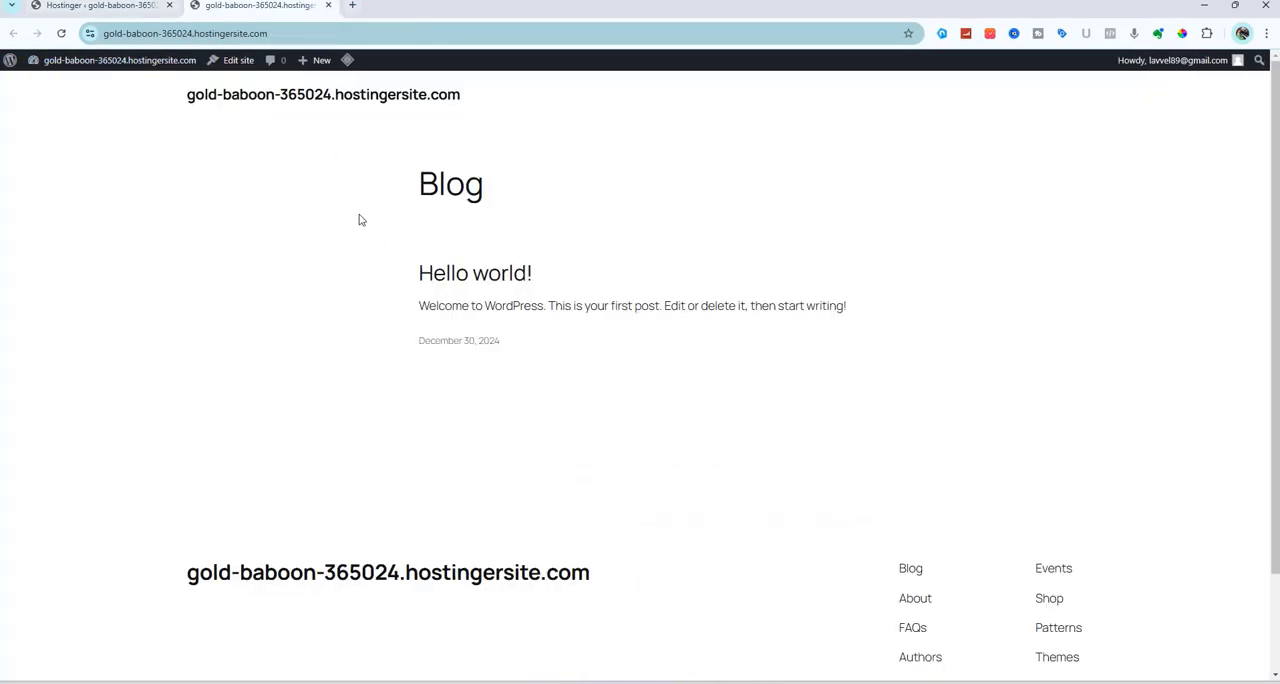
scroll(541, 285, "down", 1)
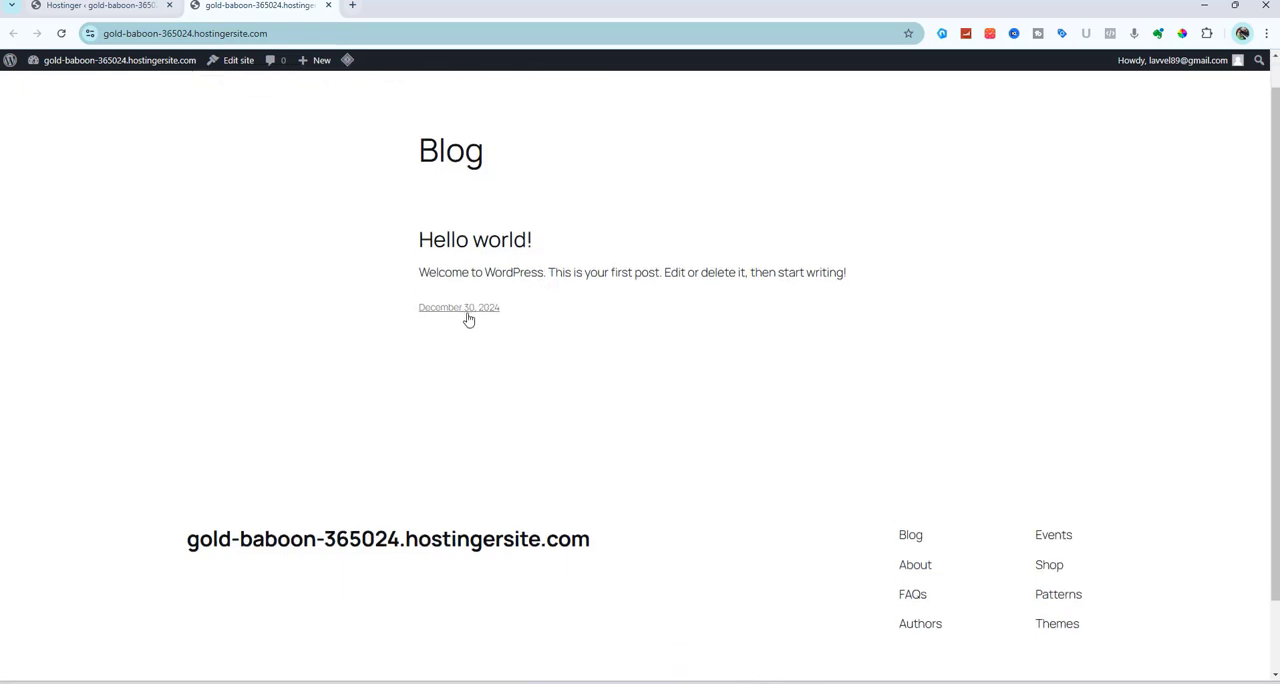
scroll(522, 324, "up", 1)
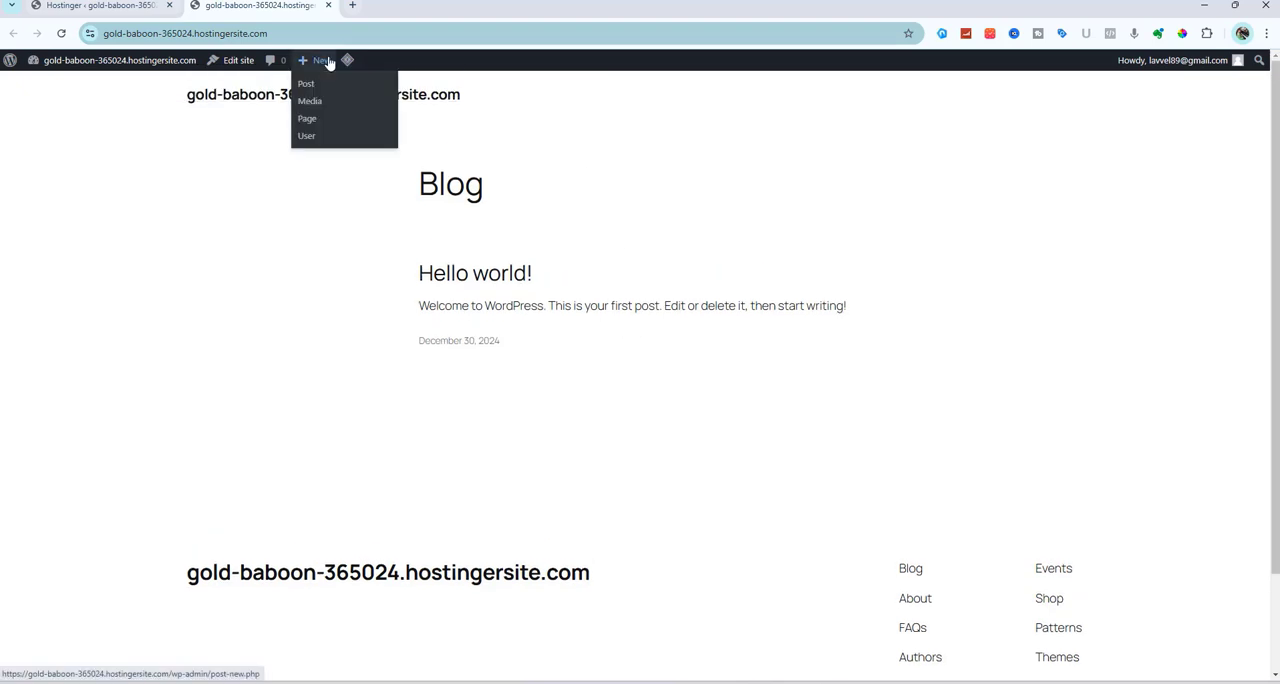
Return to the WordPress admin, then install and activate the Astra theme
left_click(107, 6)
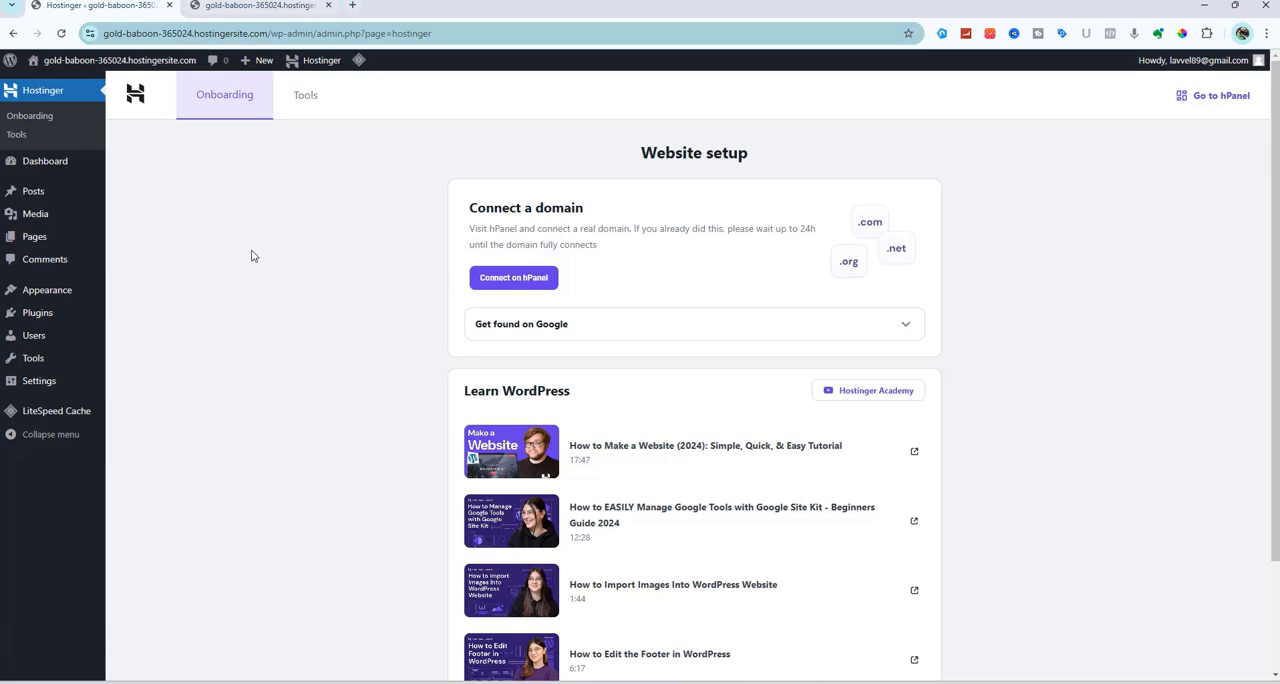
mouse_move(99, 74)
mouse_move(55, 287)
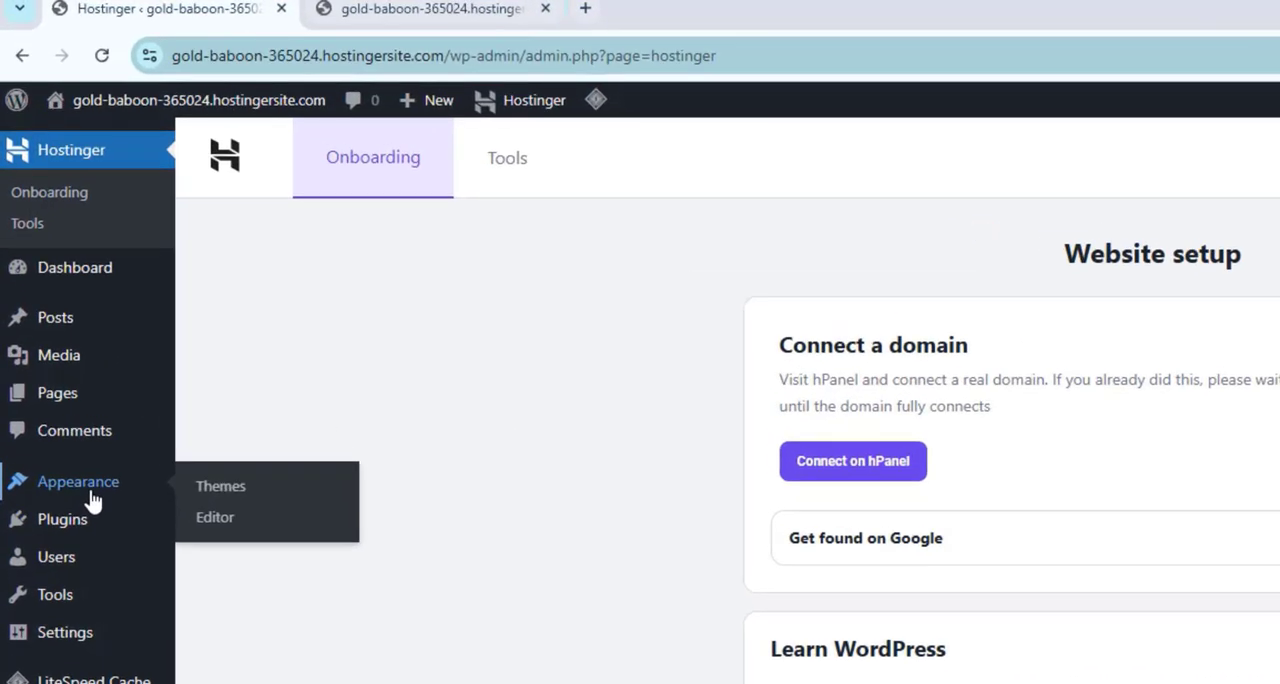
left_click(232, 497)
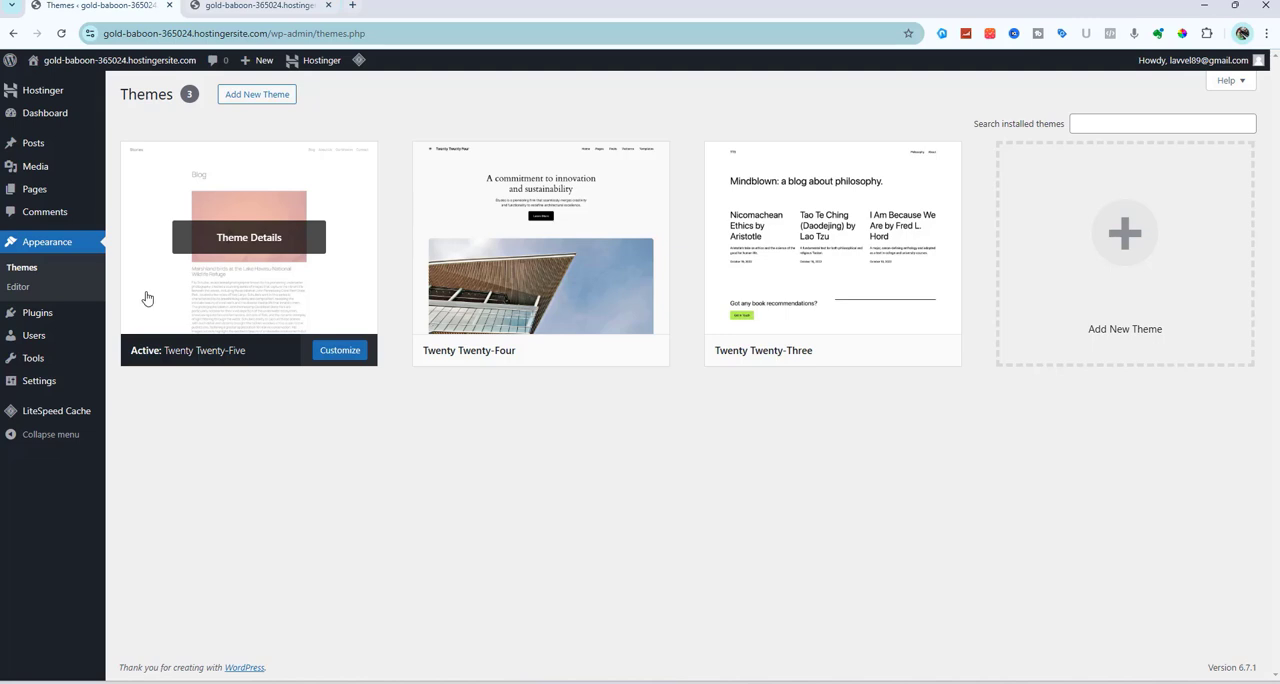
left_click(265, 103)
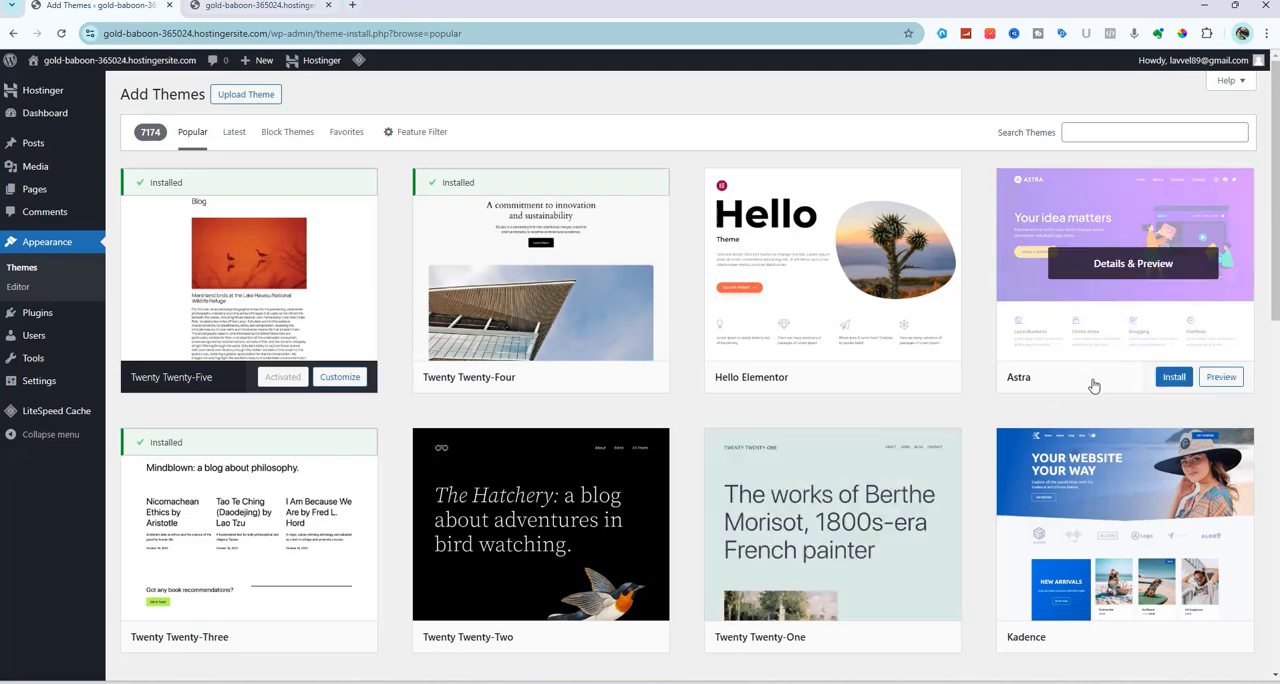
left_click(1172, 380)
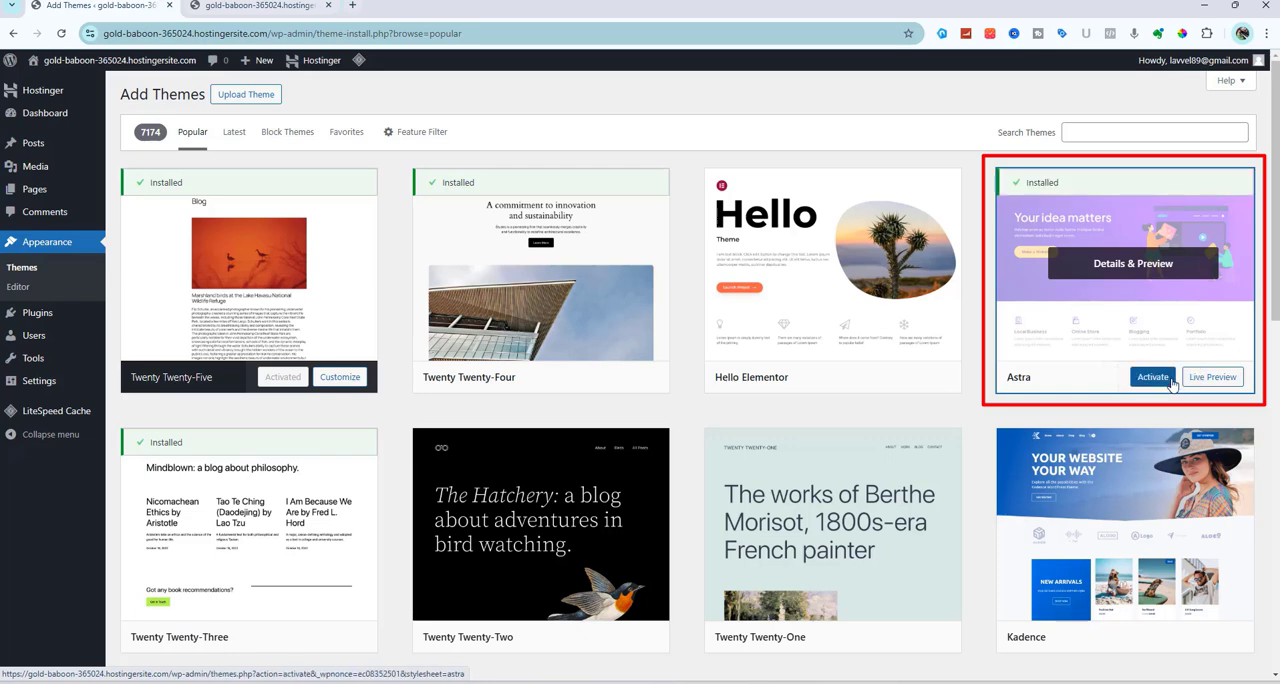
left_click(1170, 381)
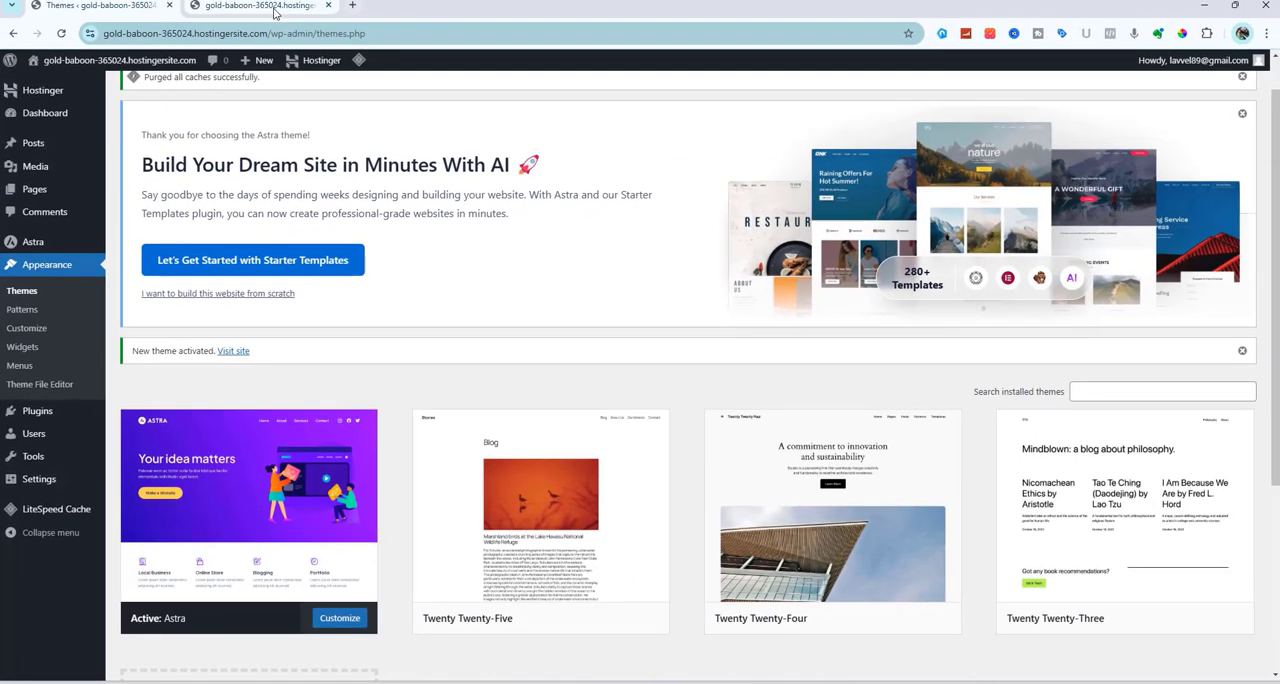
Reload the live site to check its look under the Astra theme and return to the admin themes page
left_click(276, 12)
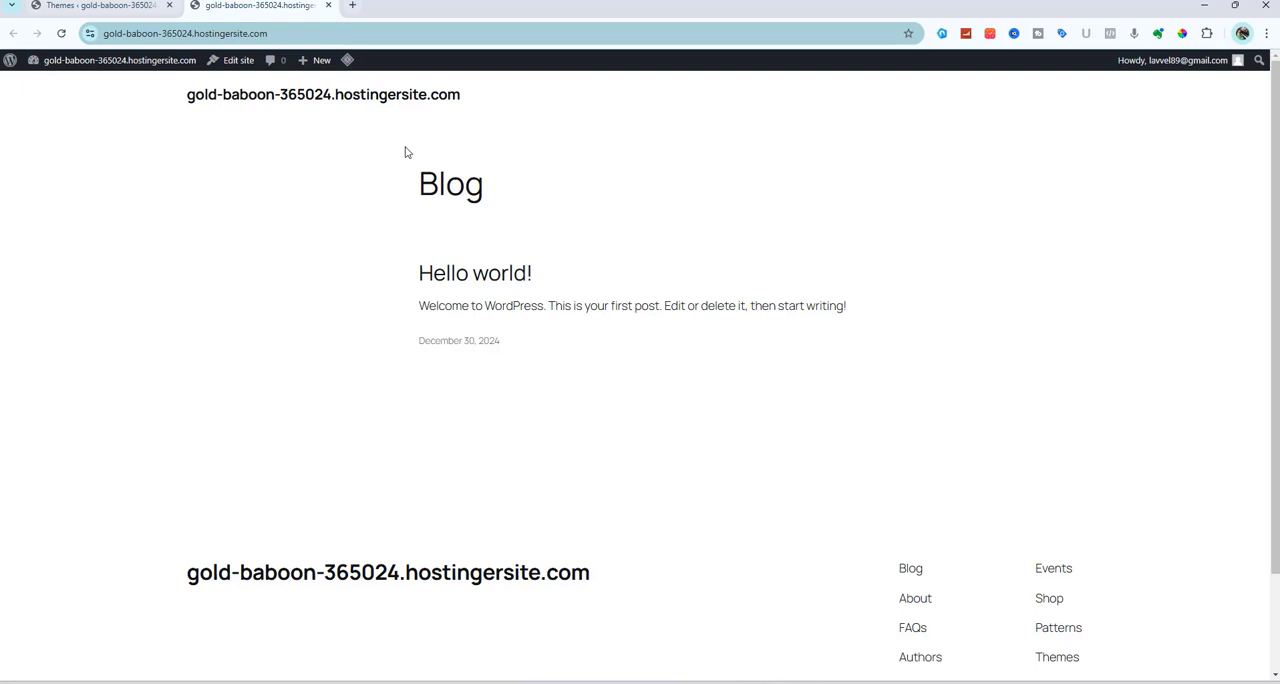
left_click(61, 36)
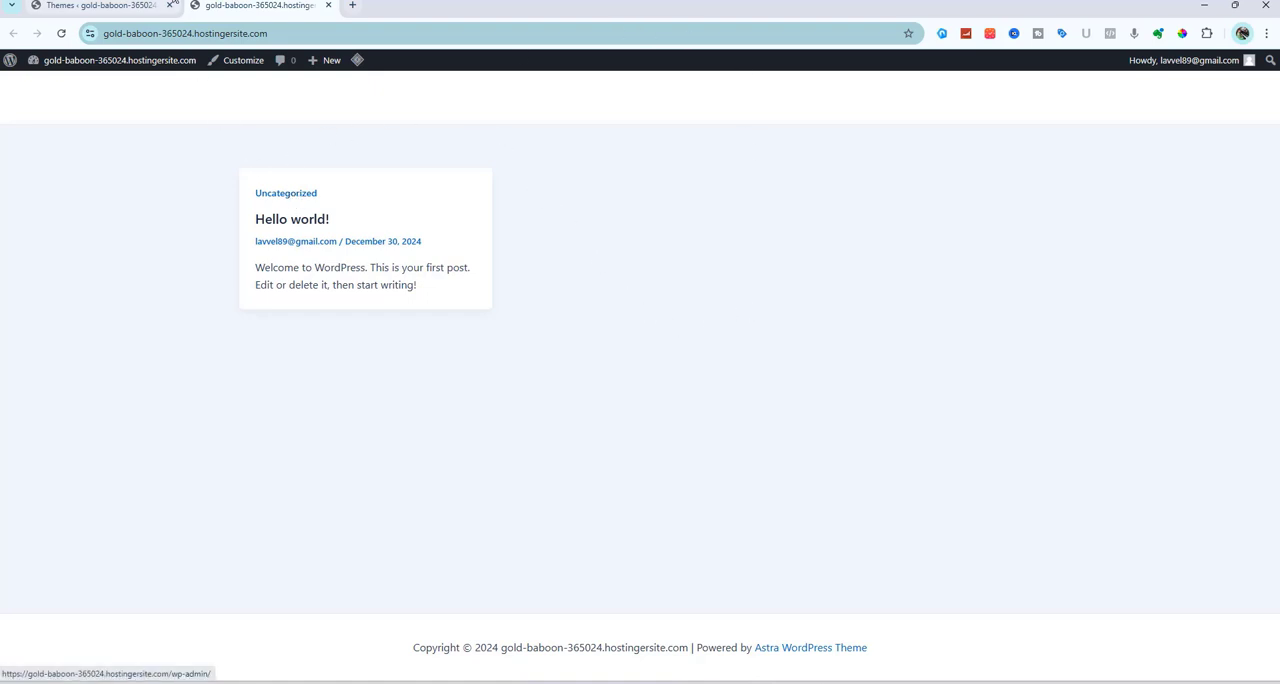
left_click(118, 8)
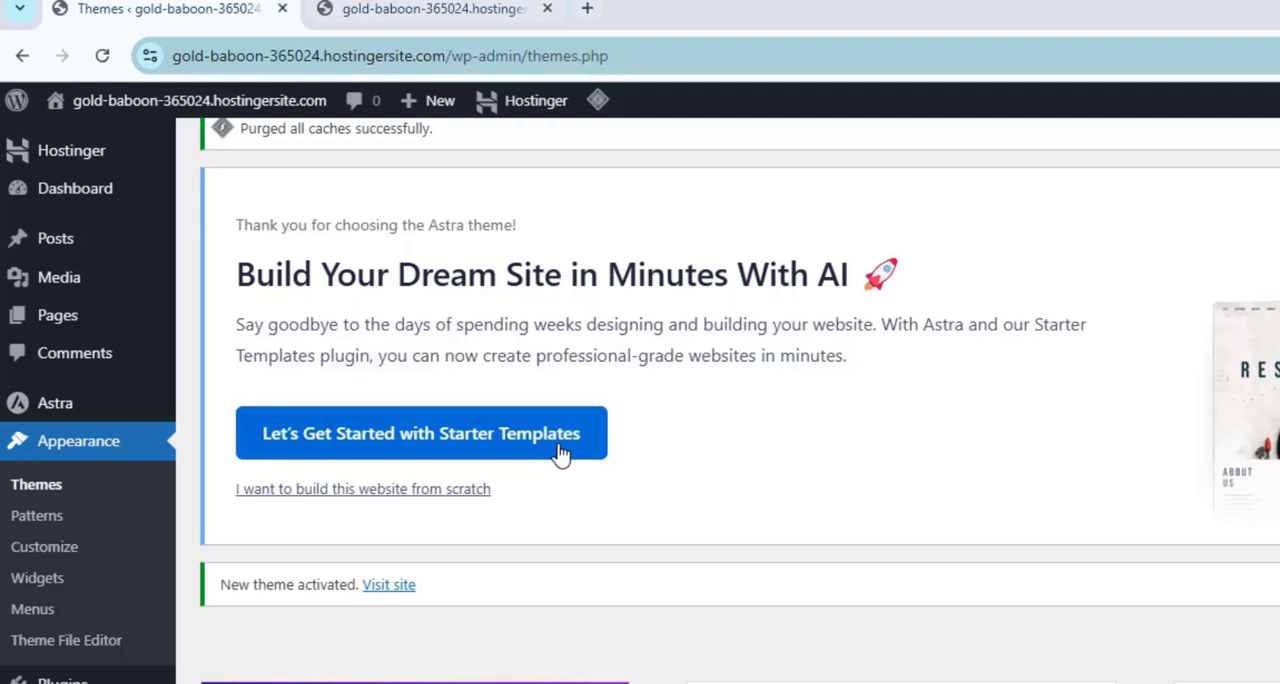
Start Starter Templates, choose Classic Starter Templates with Elementor as page builder, and dismiss the AI builder offer
left_click(561, 455)
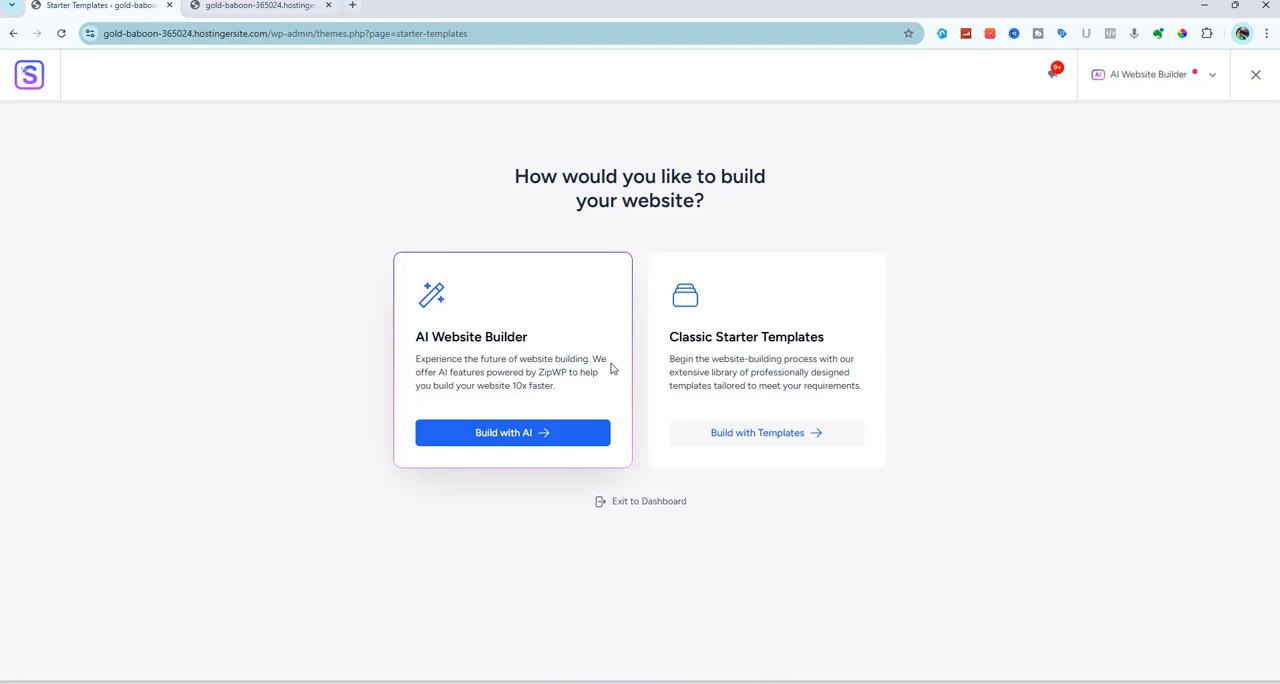
double_click(780, 324)
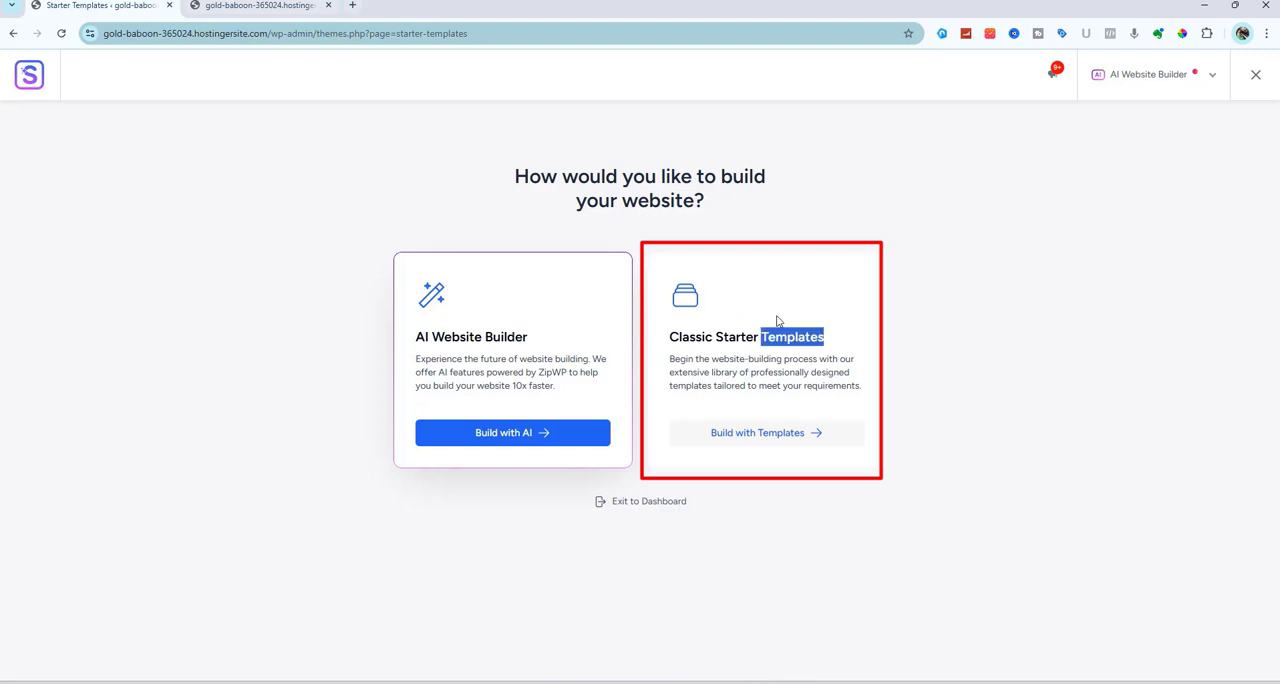
left_click(748, 433)
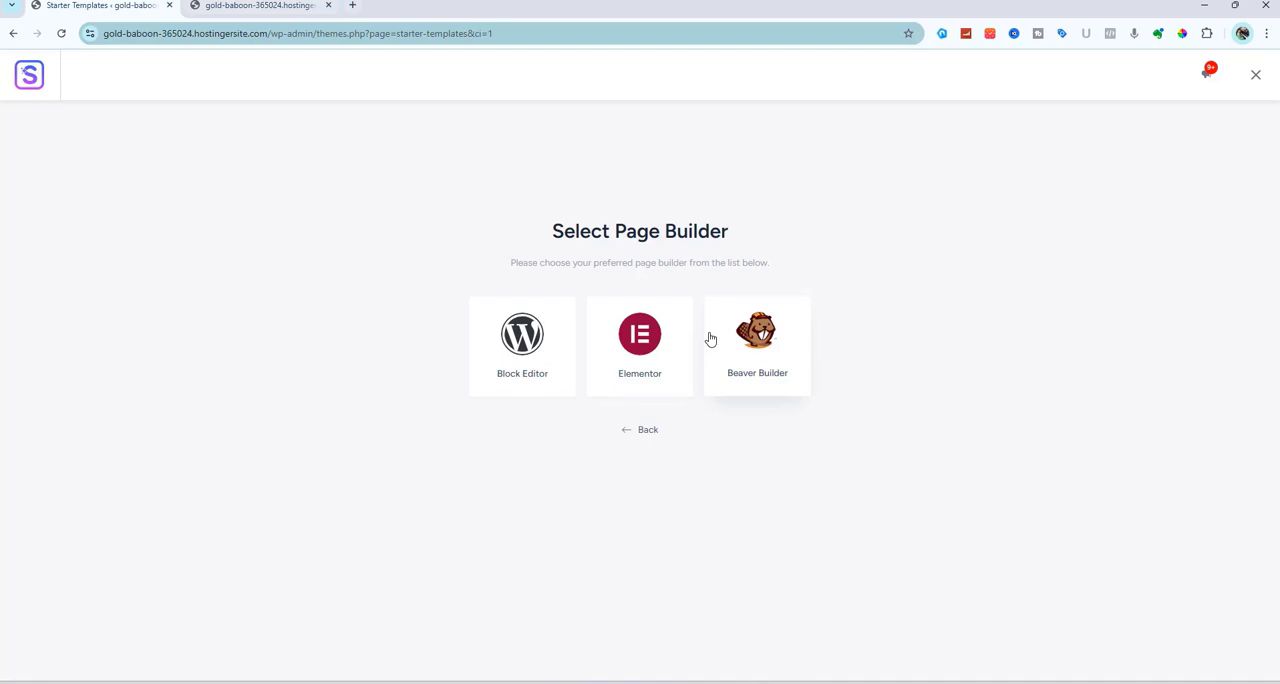
left_click(641, 344)
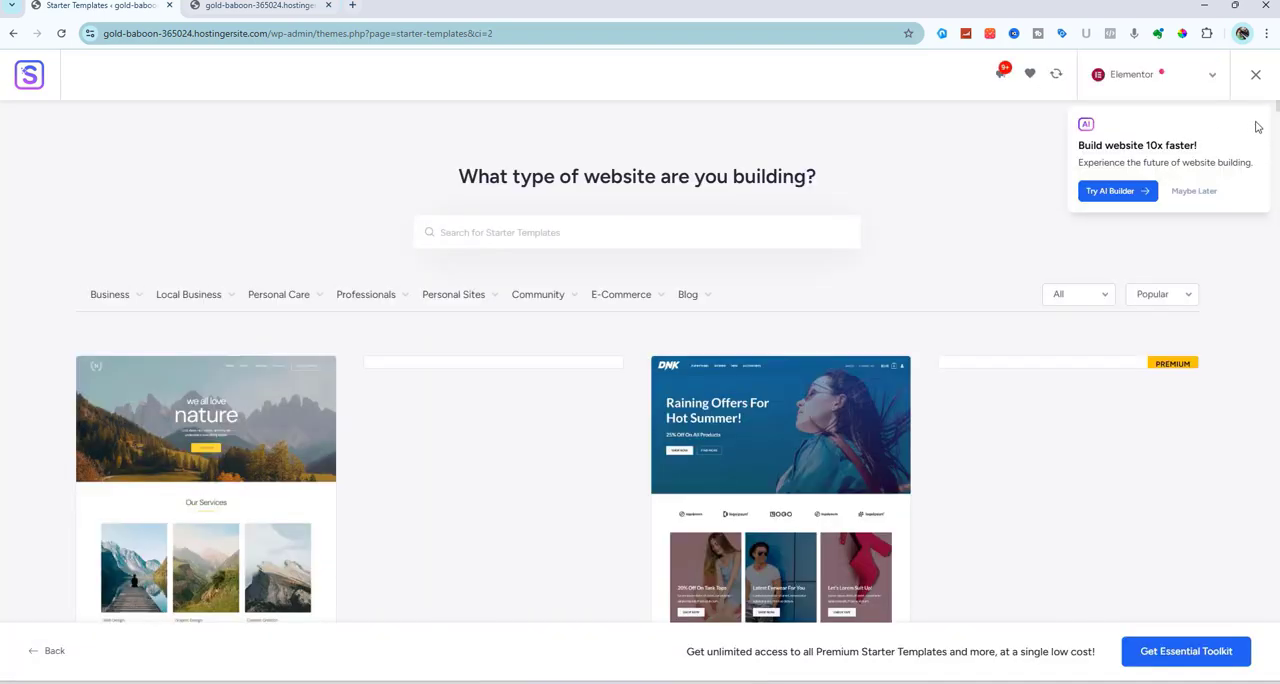
left_click(1195, 192)
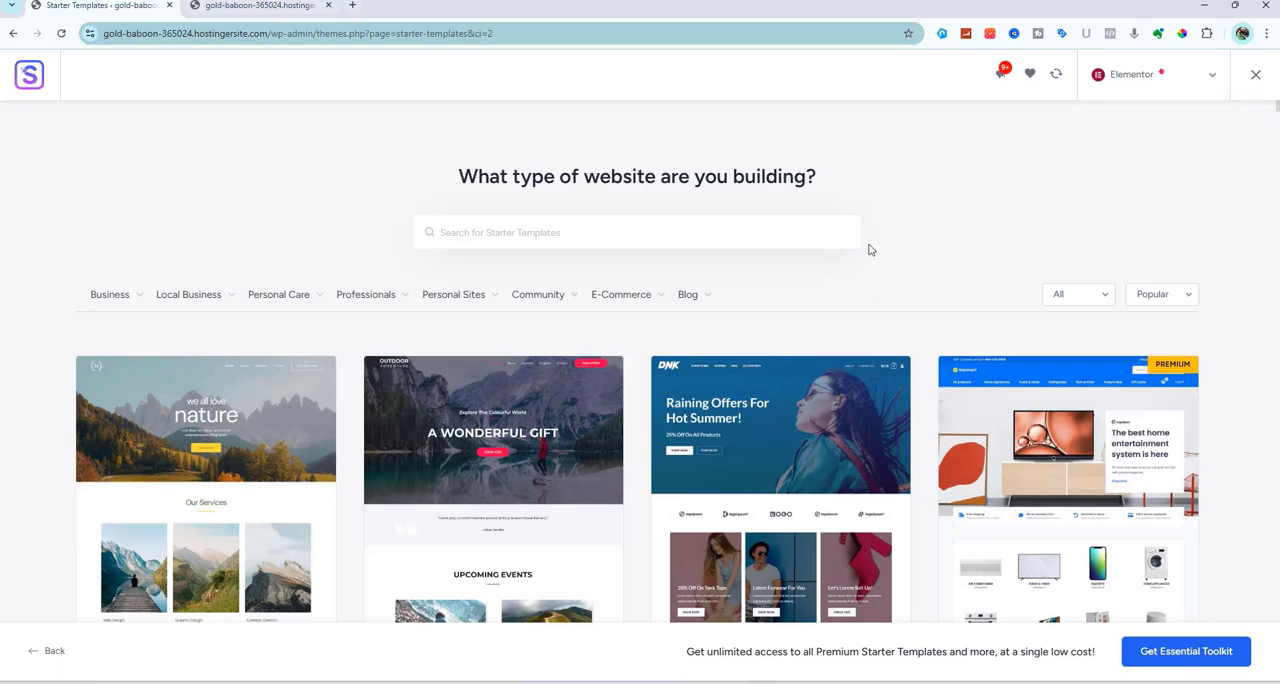
Browse the Elementor starter template gallery, comparing the free and premium designs, and return to its beginning
scroll(869, 248, "down", 1)
scroll(869, 249, "down", 1)
scroll(870, 250, "down", 8)
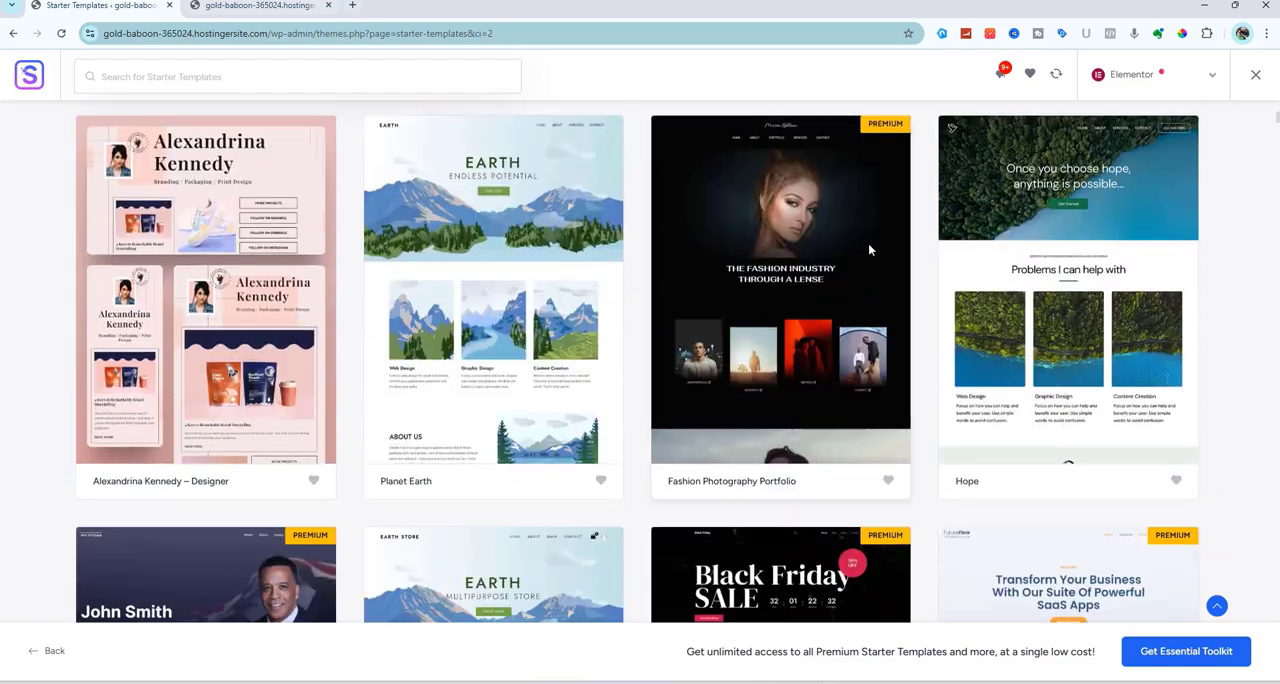
scroll(869, 249, "down", 8)
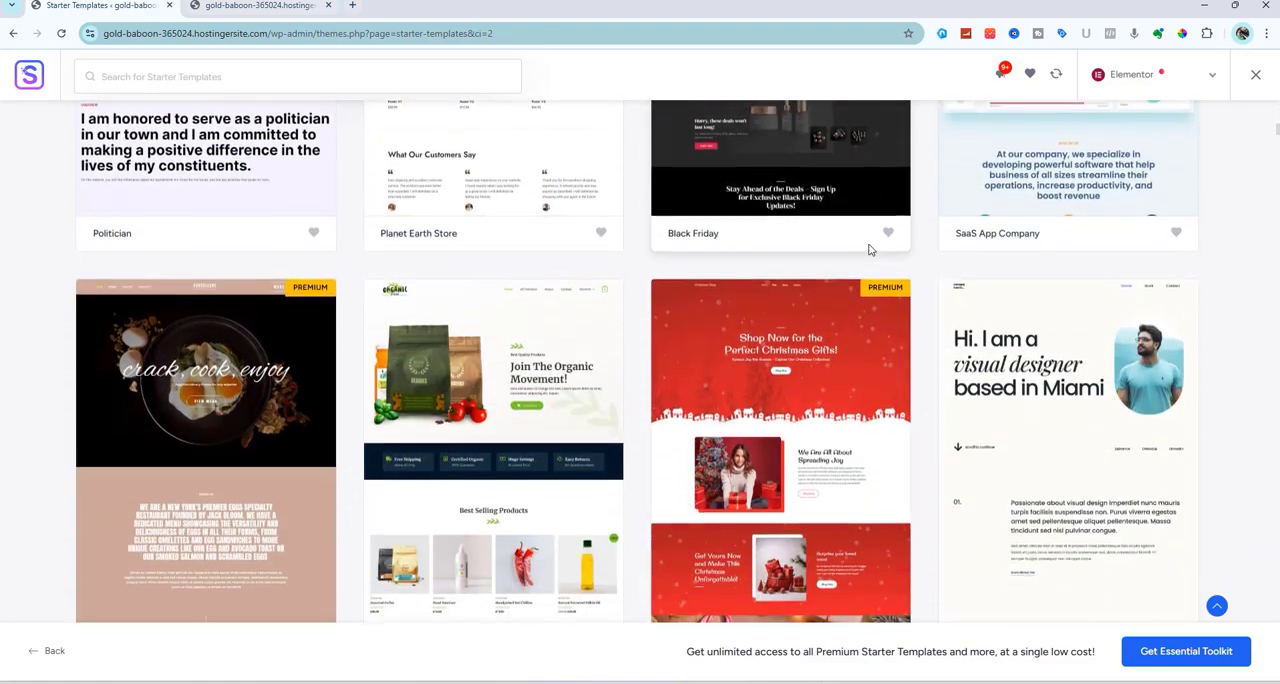
scroll(868, 250, "down", 8)
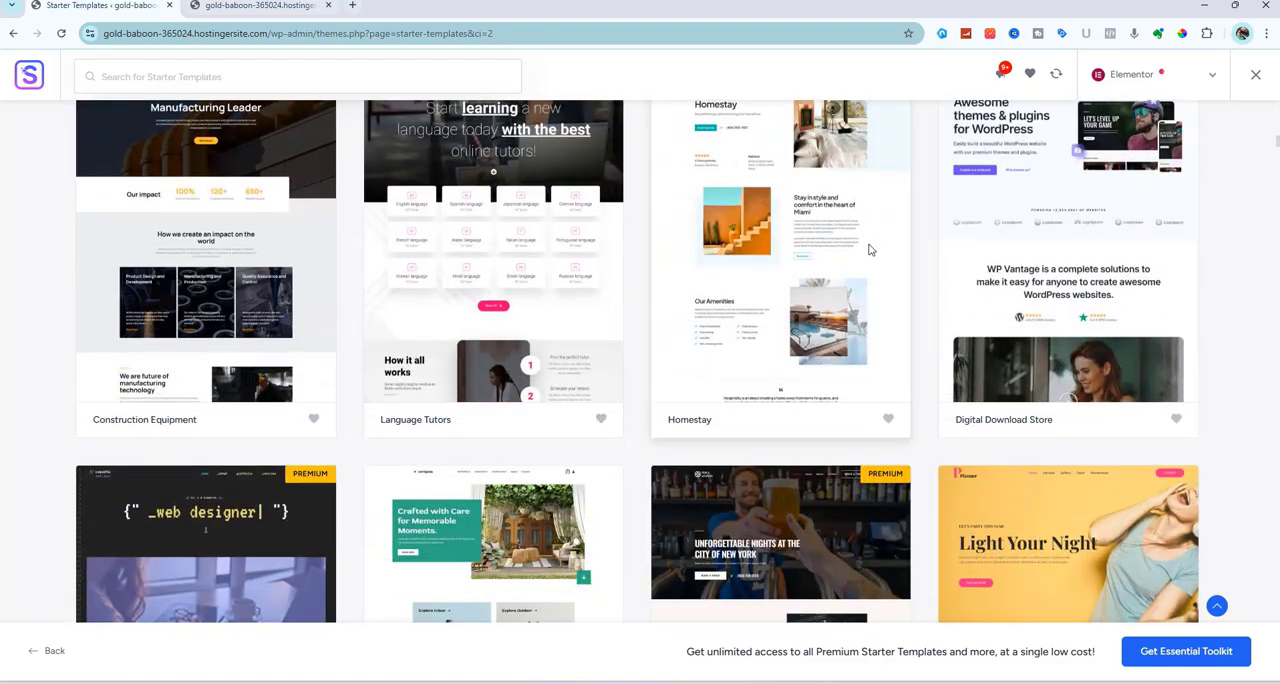
scroll(868, 250, "down", 5)
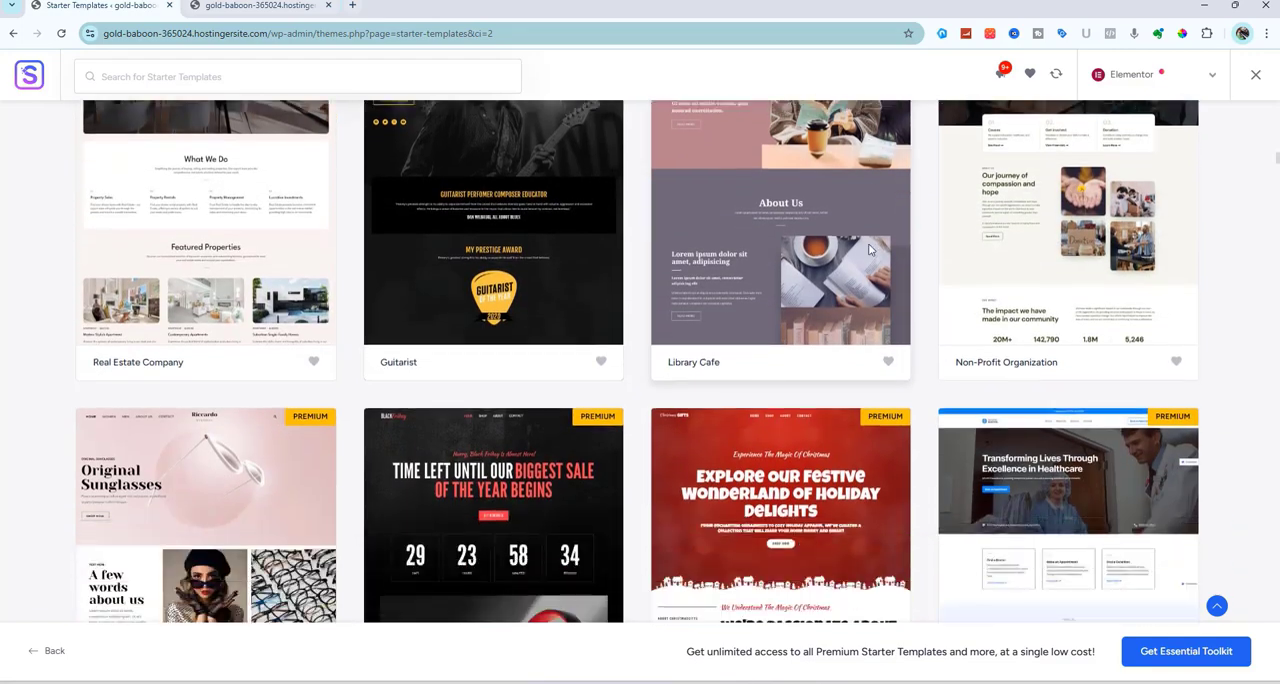
scroll(869, 249, "up", 8)
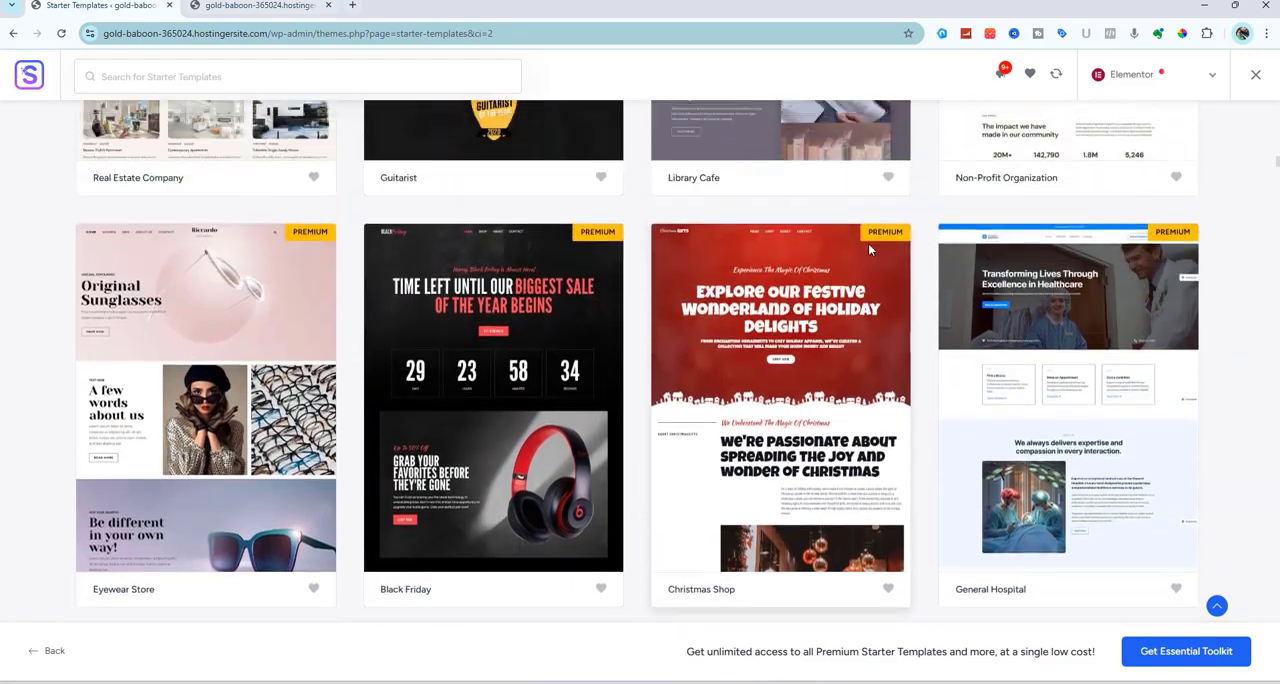
scroll(869, 249, "up", 15)
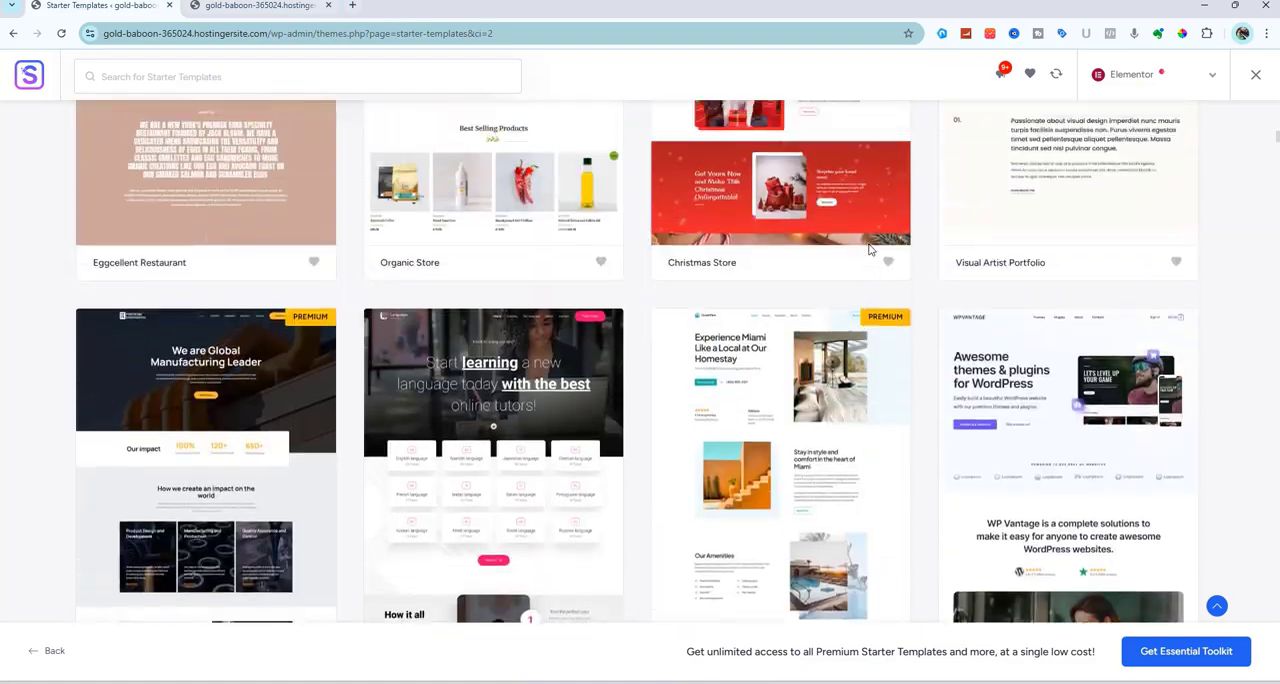
scroll(869, 250, "up", 3)
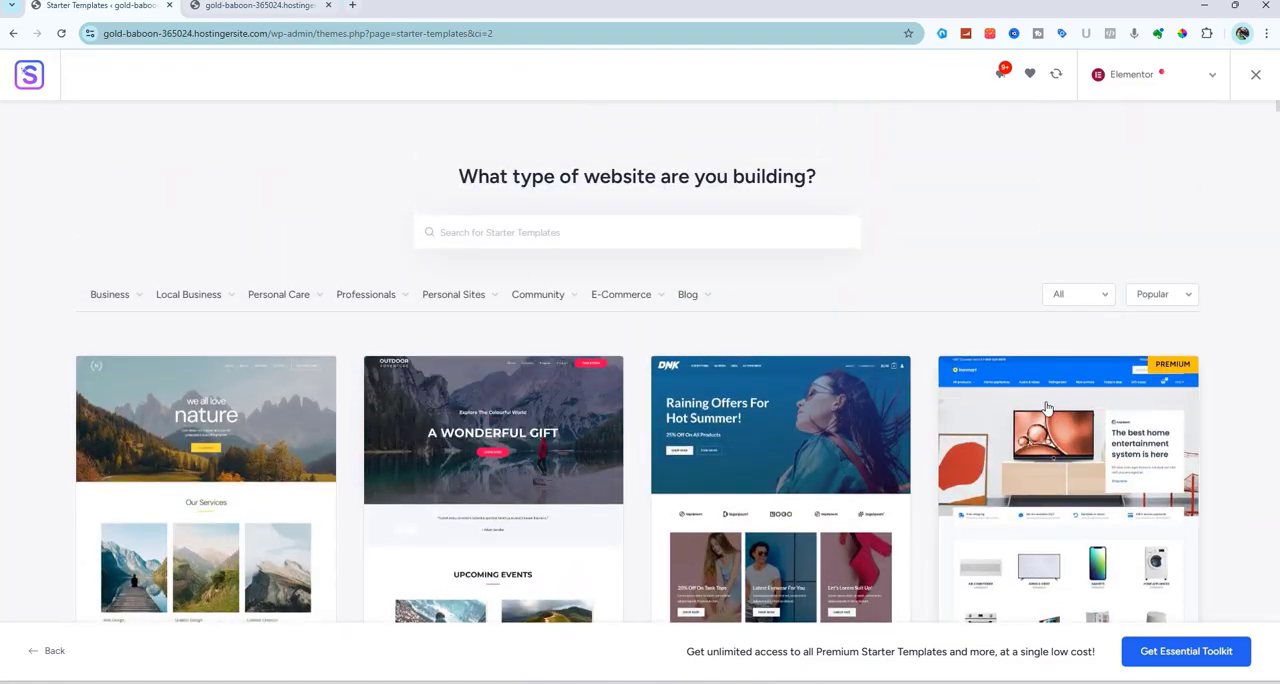
Find the Language Tutors template in the starter template gallery and open its preview
scroll(1175, 369, "down", 5)
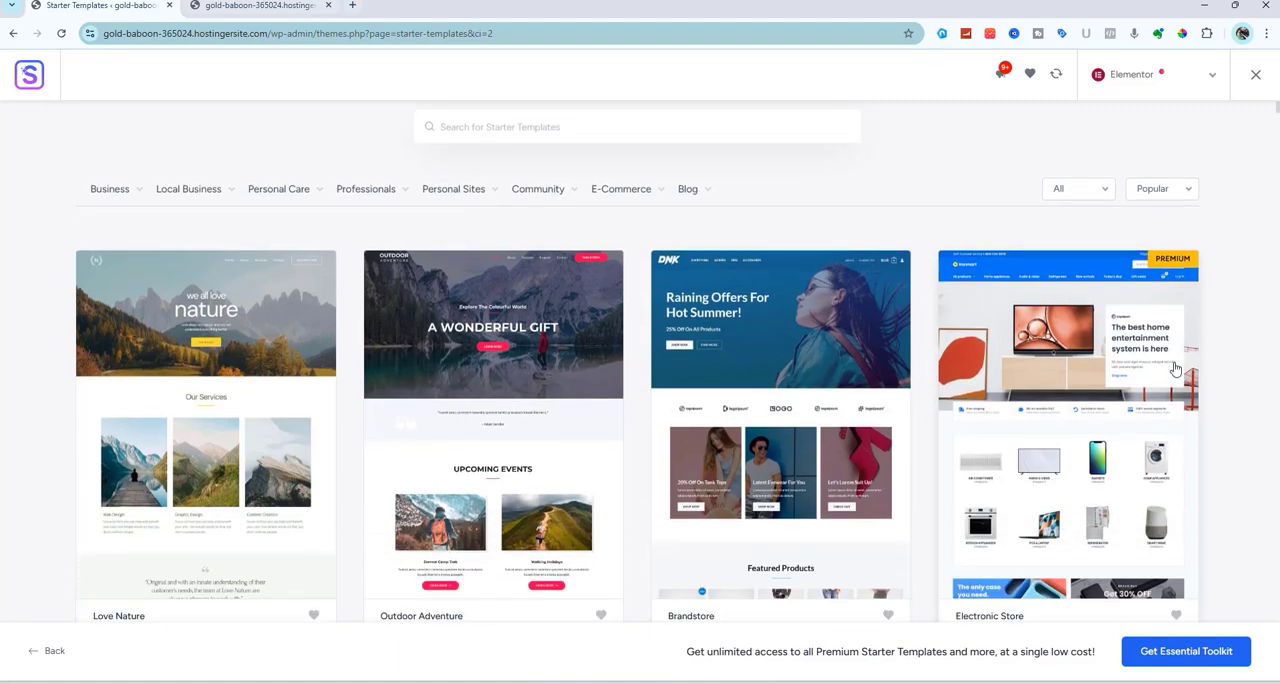
scroll(1175, 369, "down", 4)
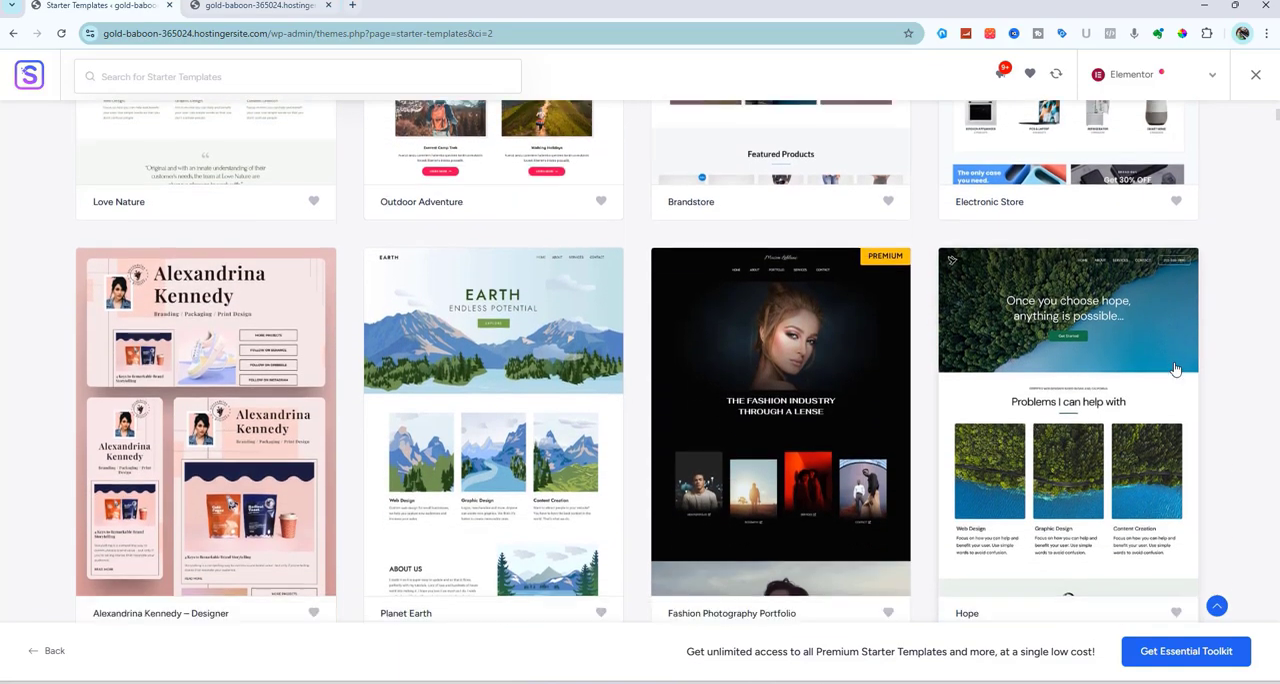
scroll(1175, 369, "down", 4)
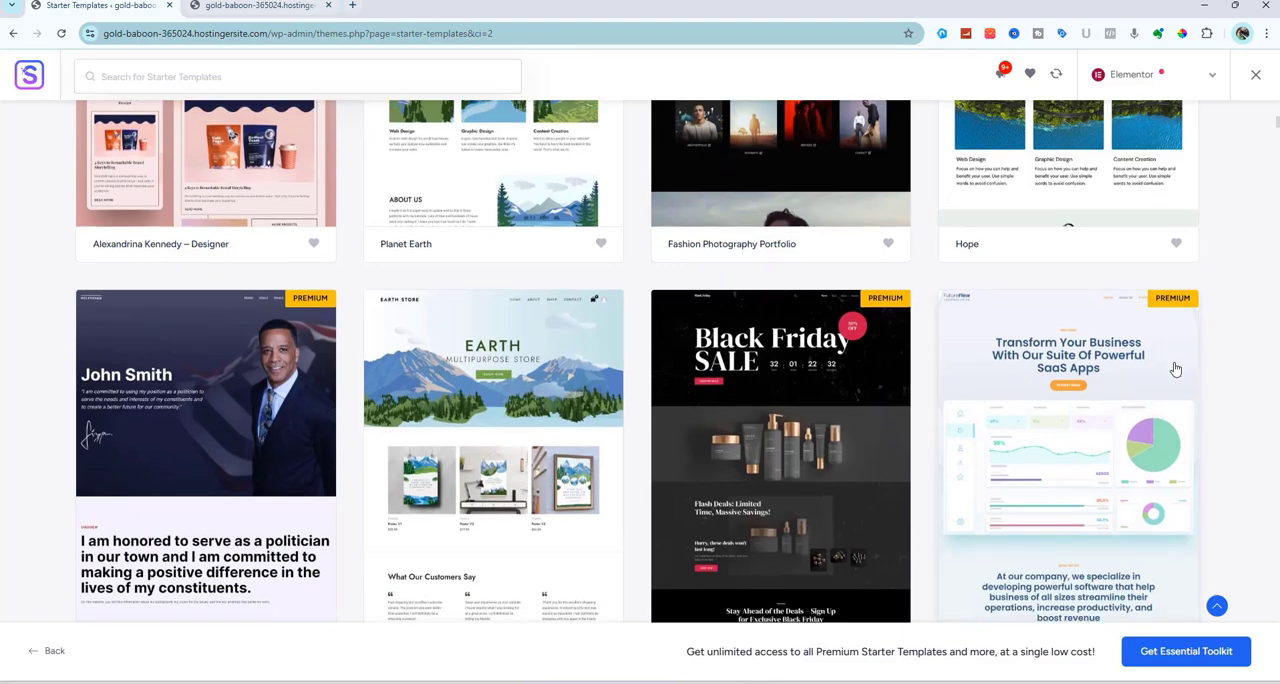
scroll(1175, 369, "down", 3)
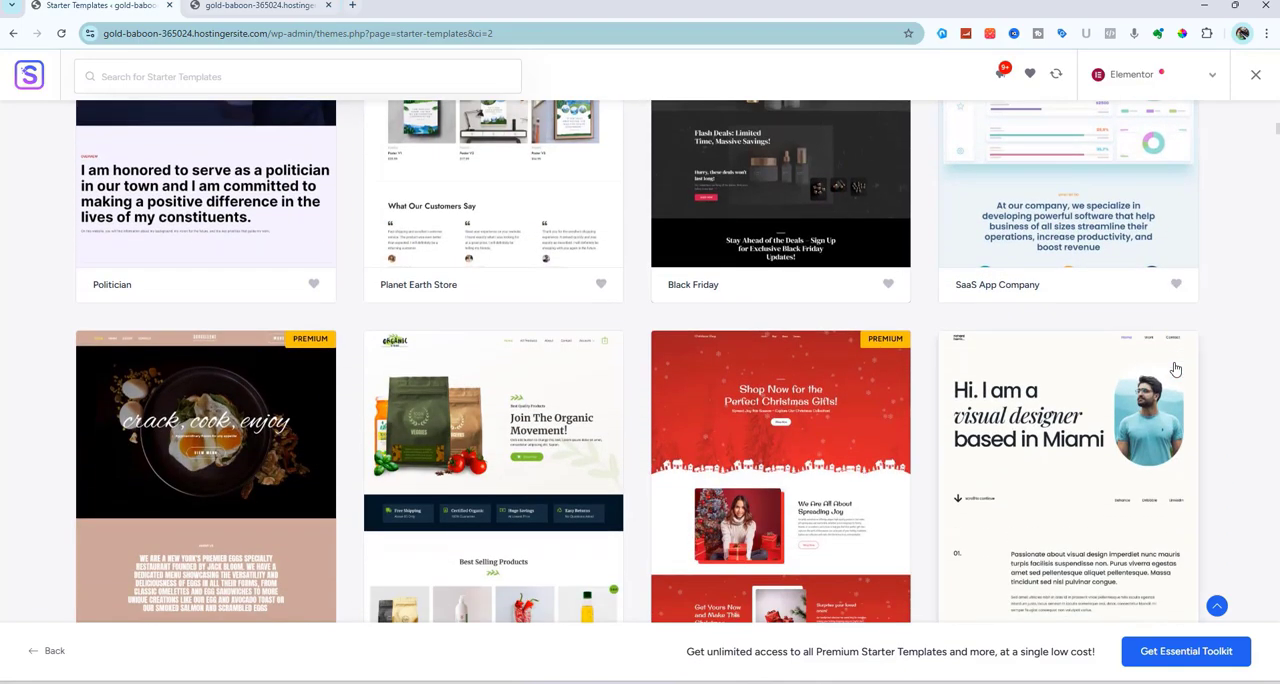
scroll(1175, 369, "down", 3)
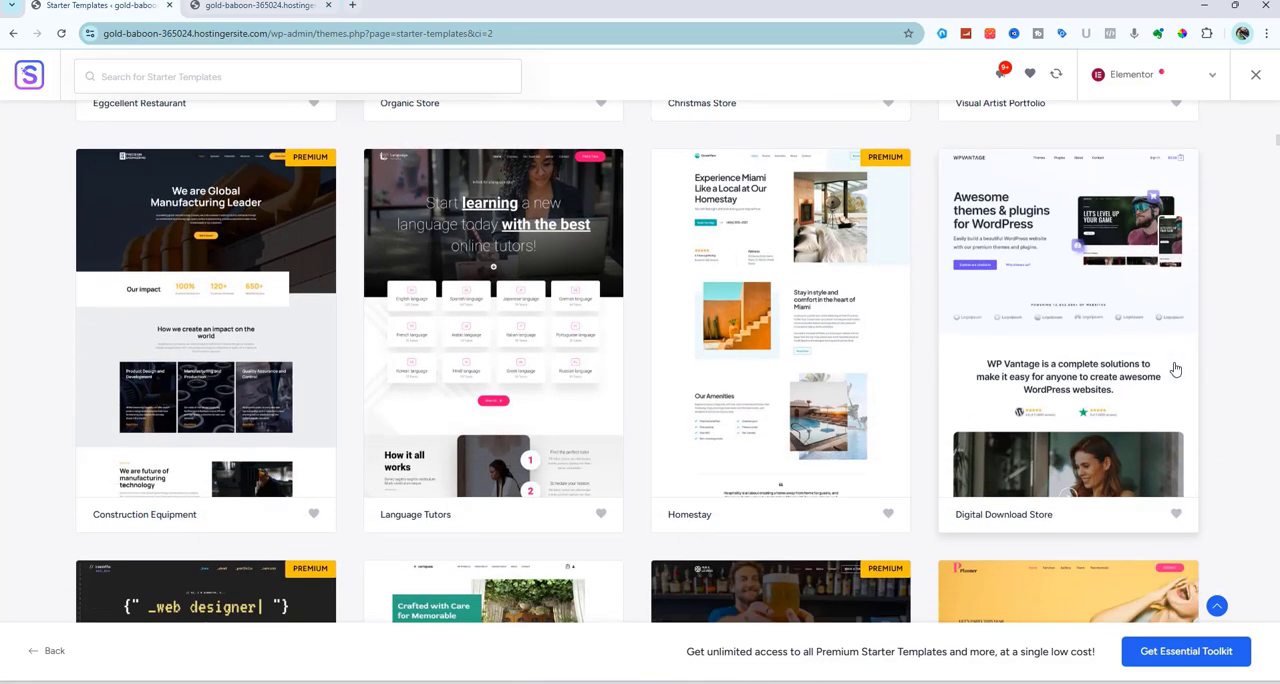
scroll(1175, 369, "down", 1)
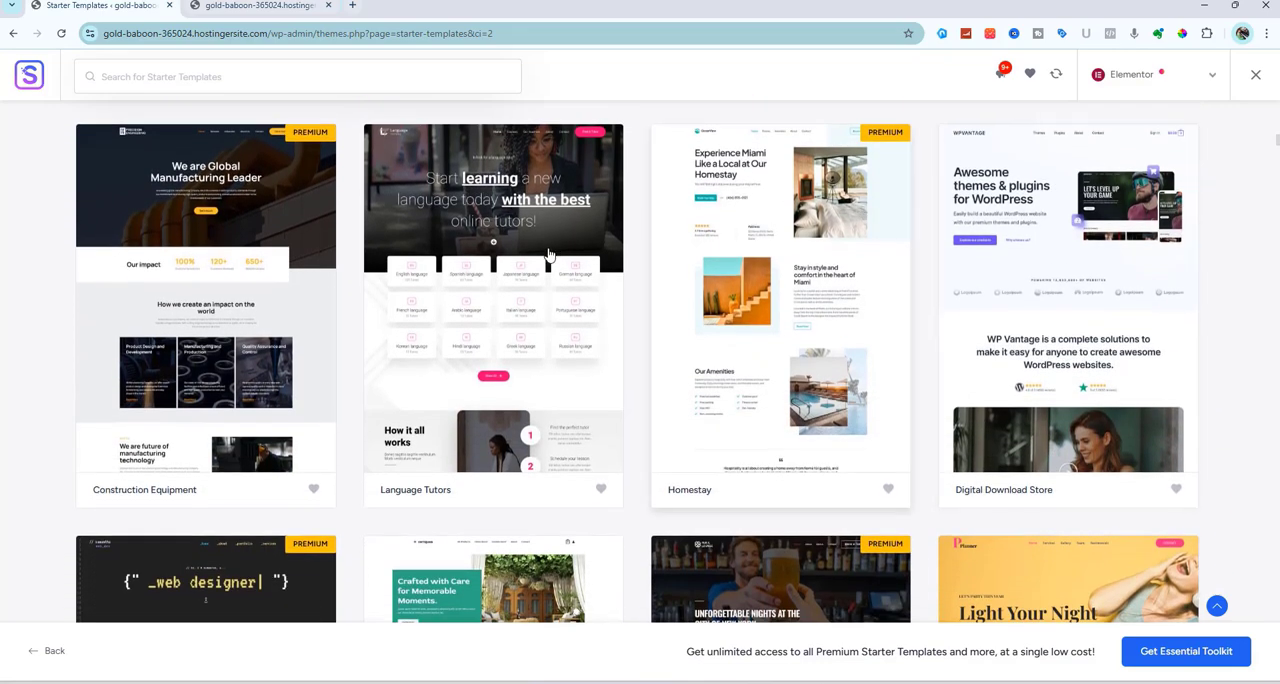
left_click(512, 285)
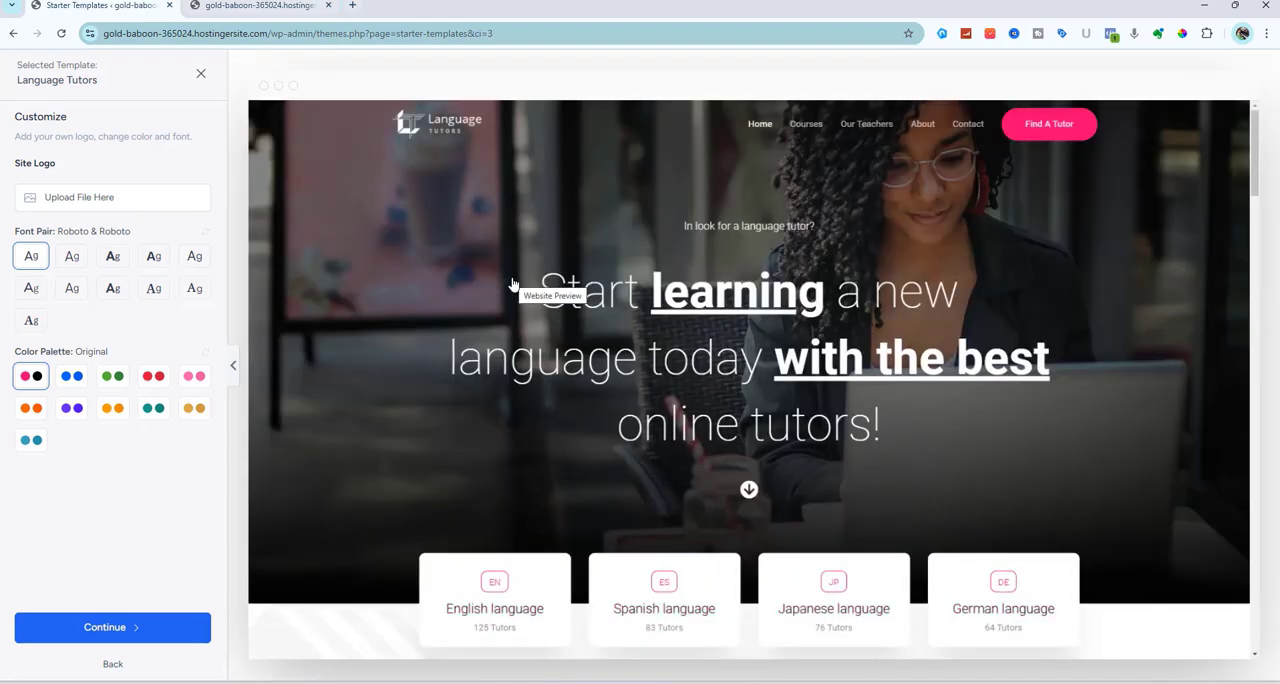
Examine the Language Tutors preview from its header to its footer, then close it to return to the template gallery
scroll(512, 285, "down", 3)
scroll(512, 285, "down", 6)
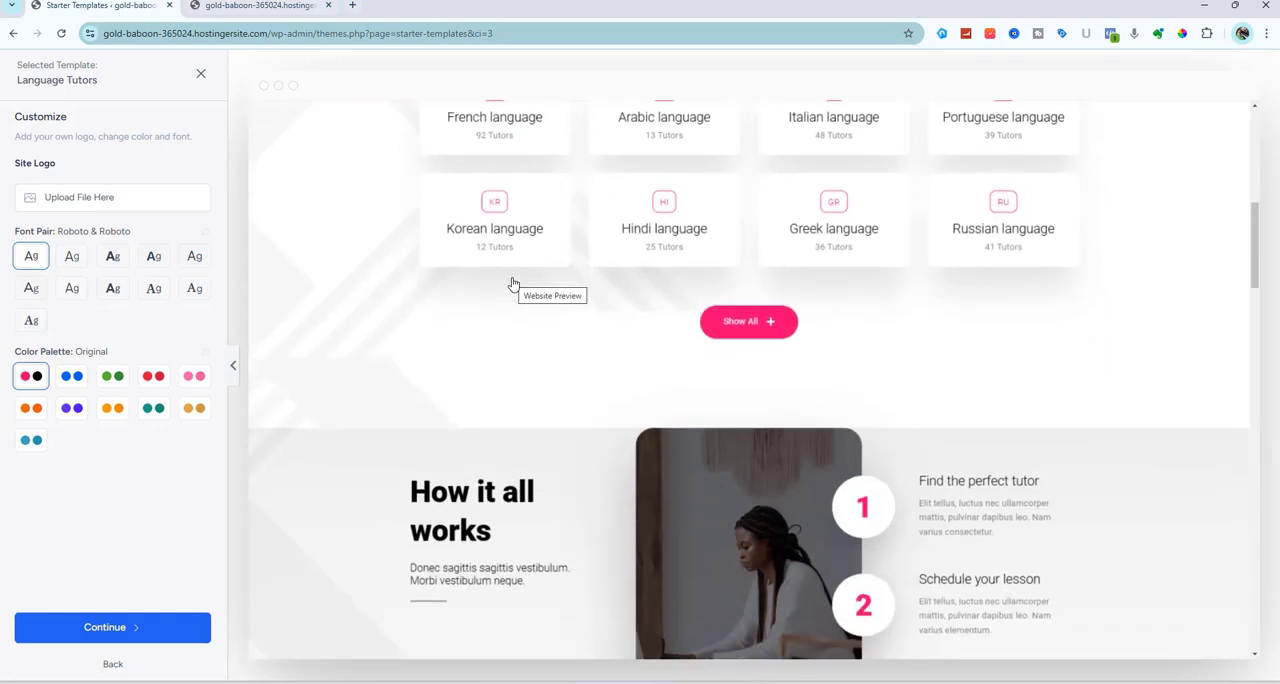
scroll(512, 285, "down", 4)
scroll(512, 285, "down", 5)
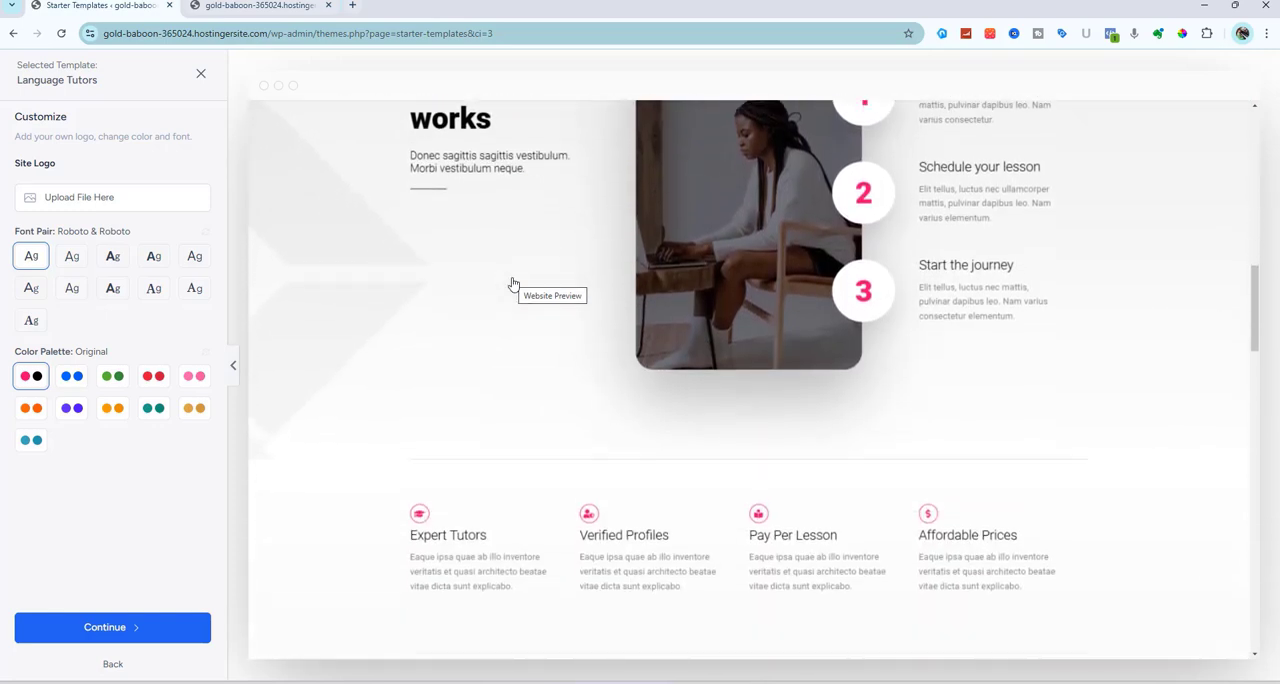
scroll(512, 285, "down", 7)
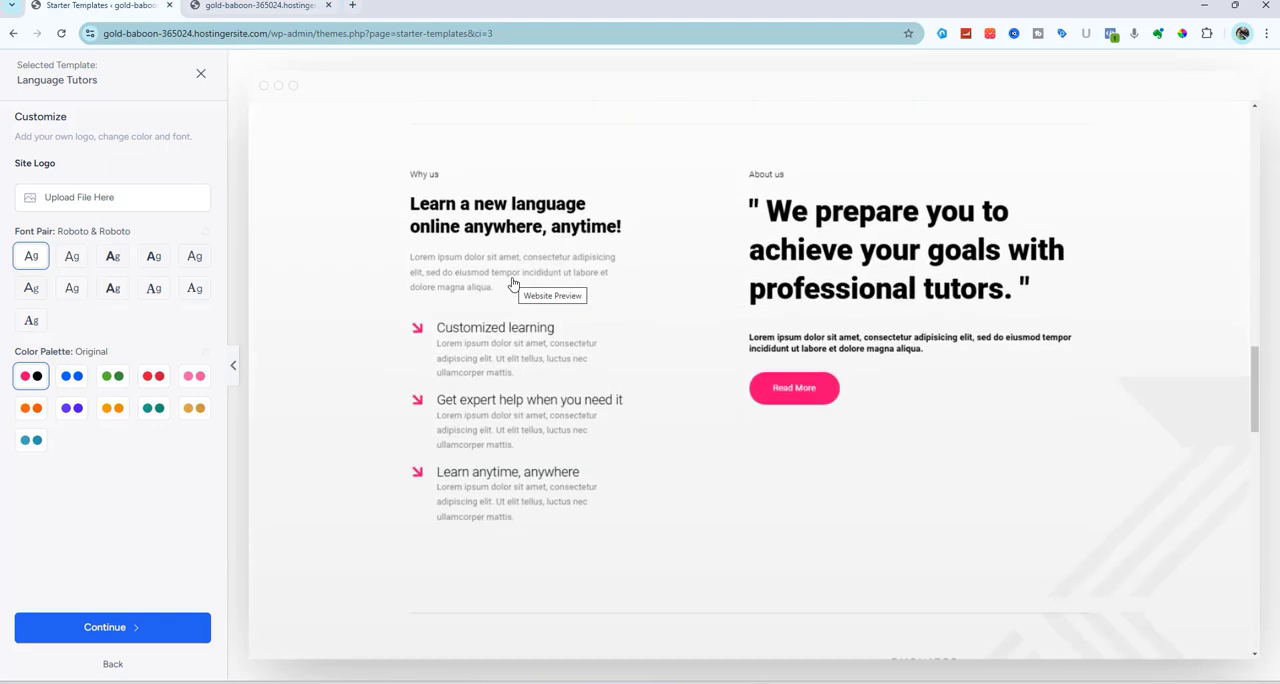
scroll(512, 285, "down", 10)
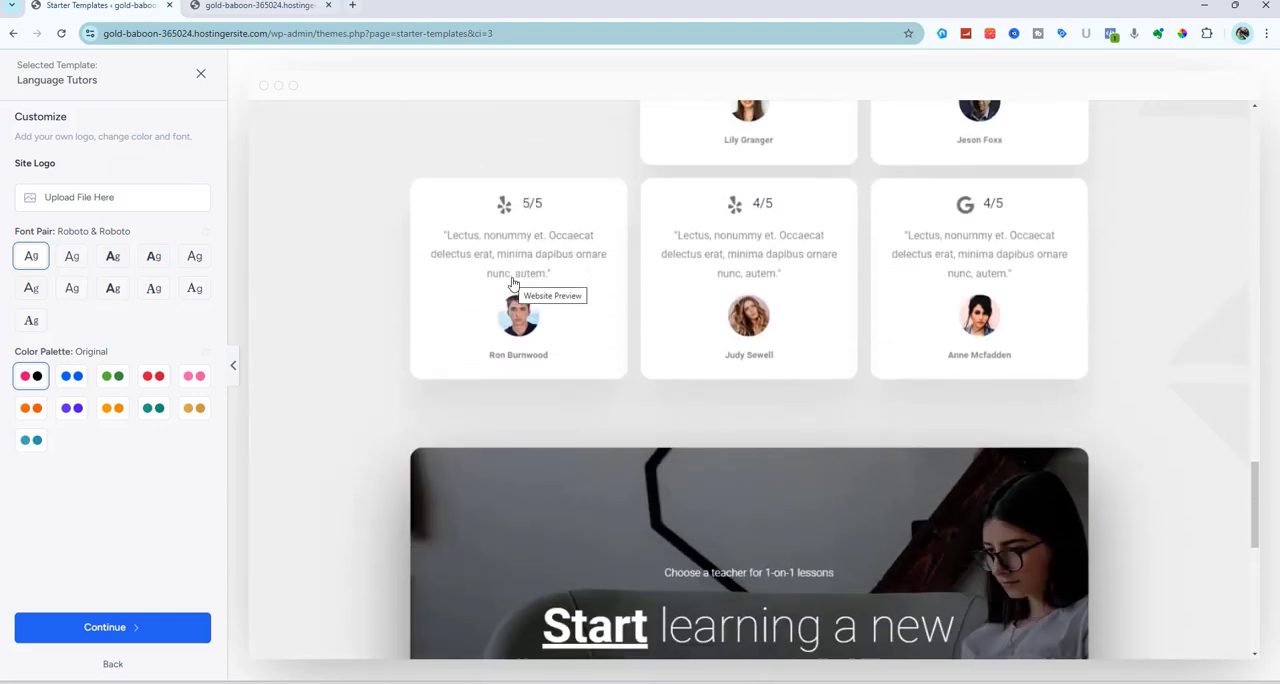
scroll(512, 285, "down", 3)
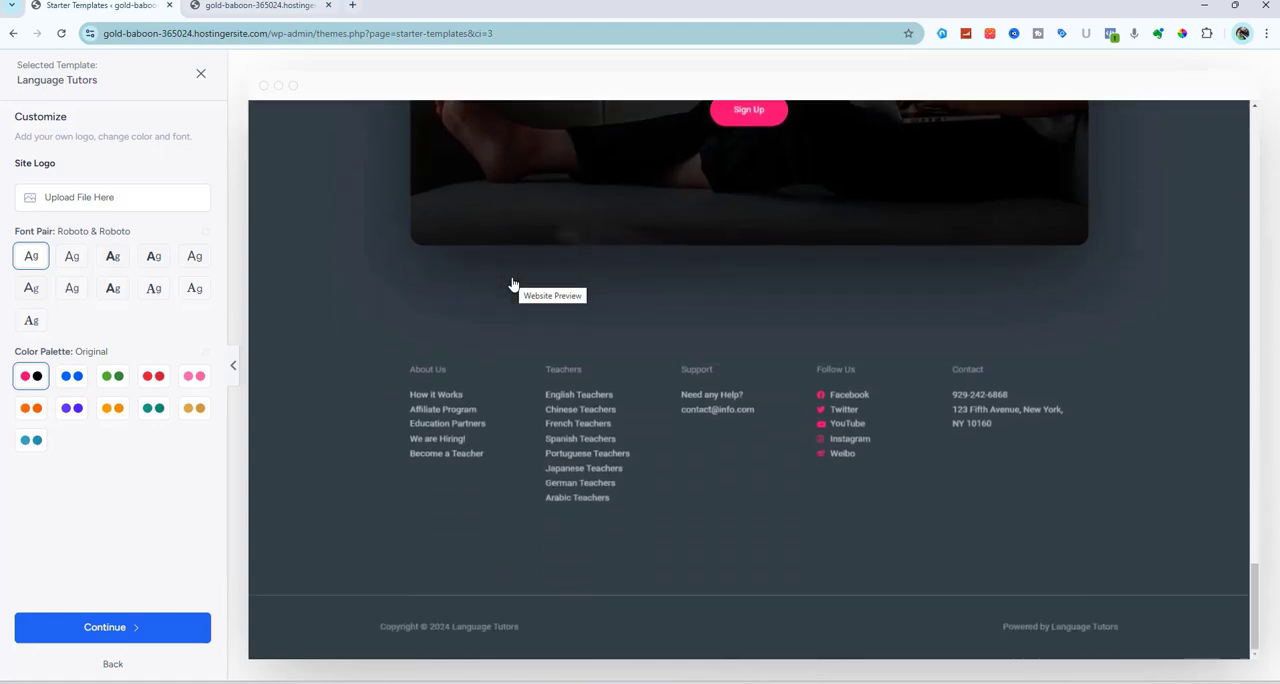
scroll(512, 285, "up", 20)
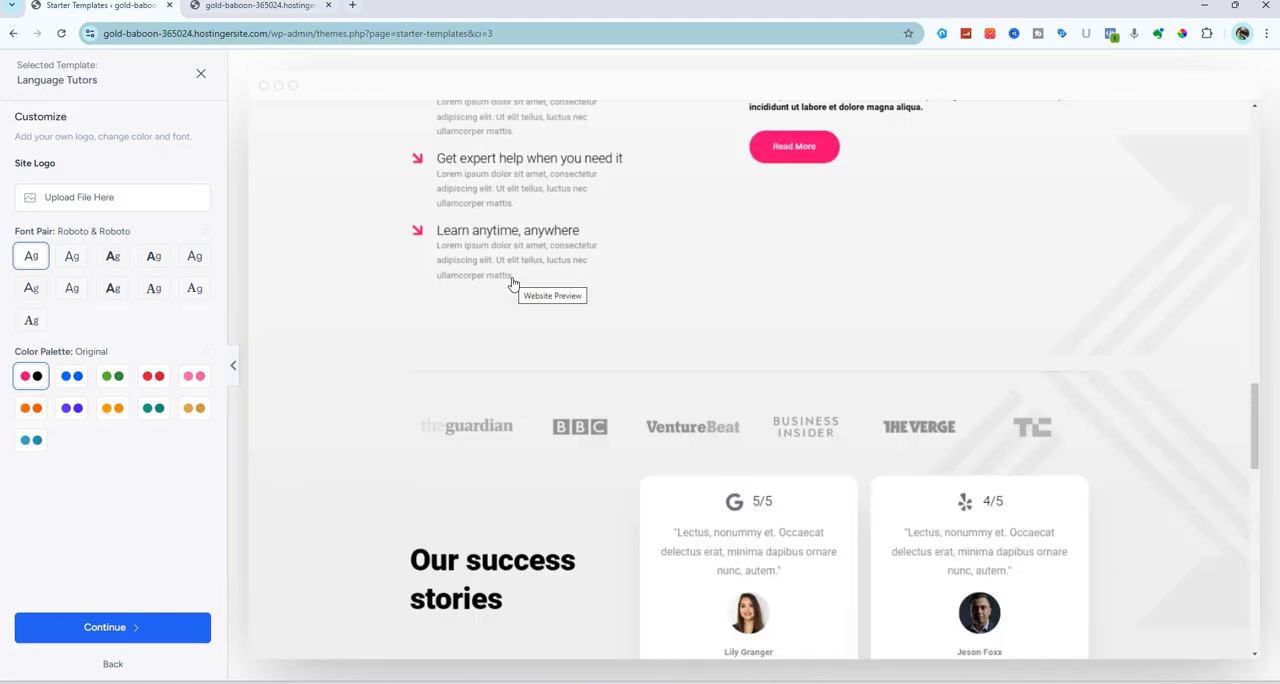
scroll(512, 285, "down", 10)
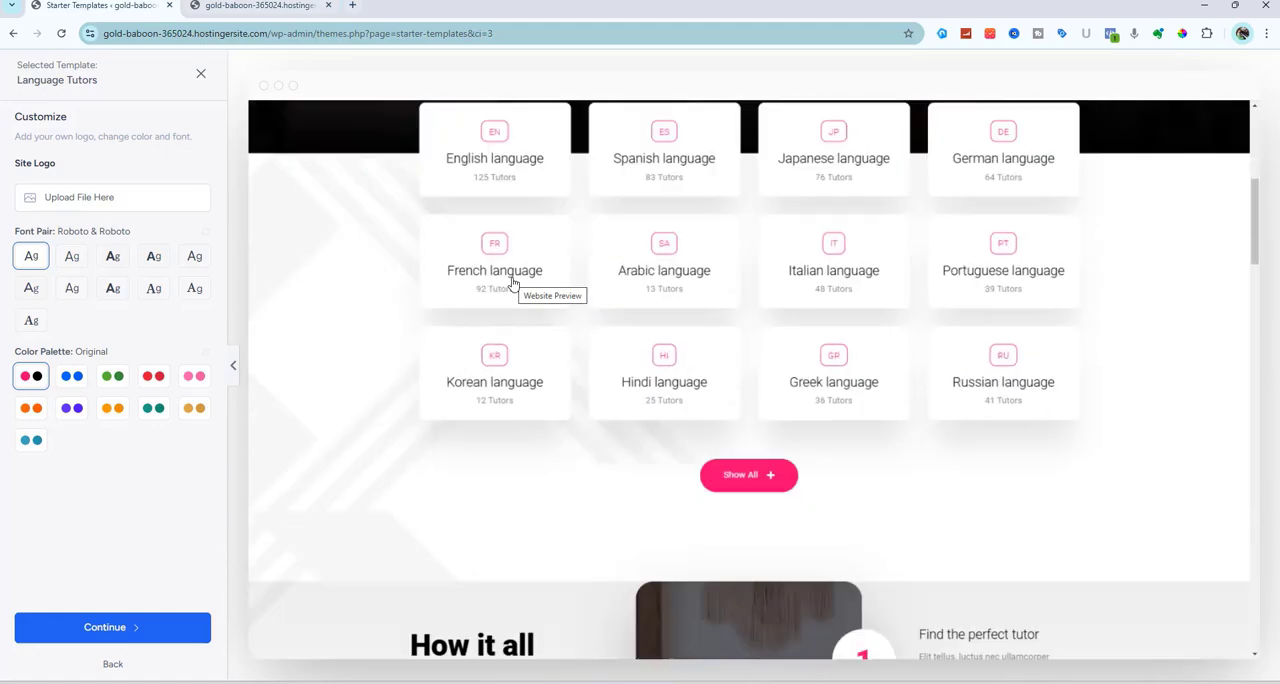
scroll(512, 285, "down", 15)
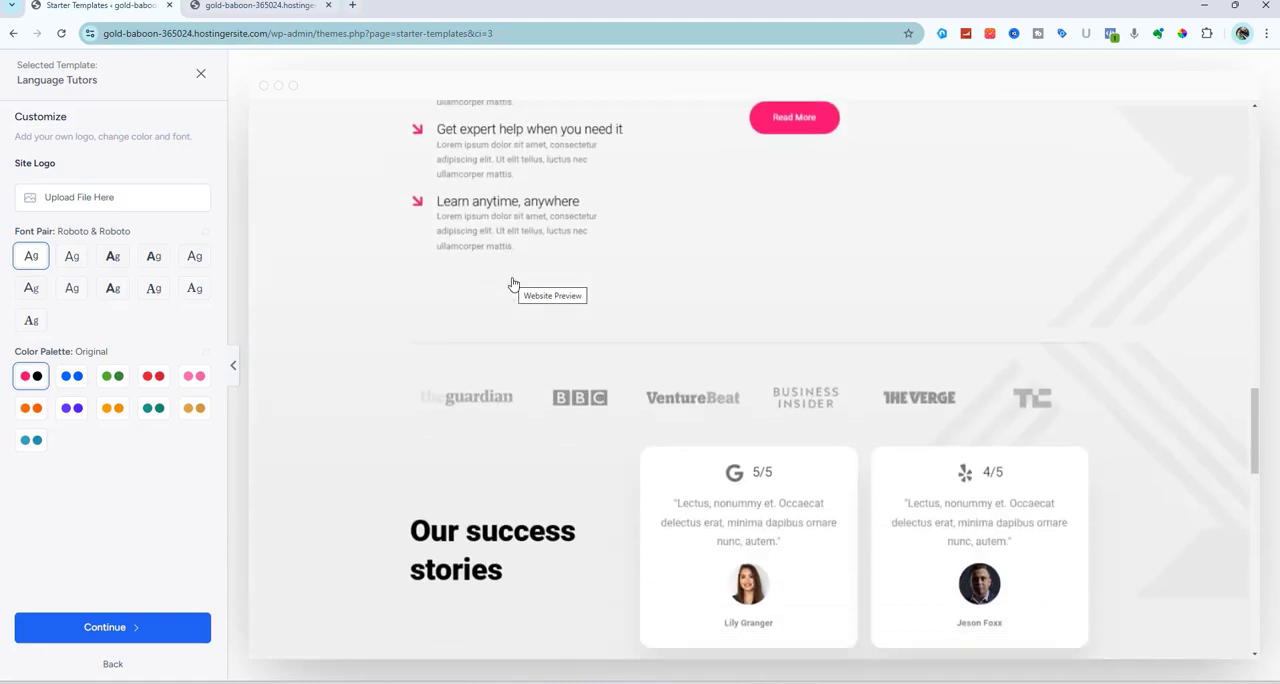
scroll(512, 285, "up", 15)
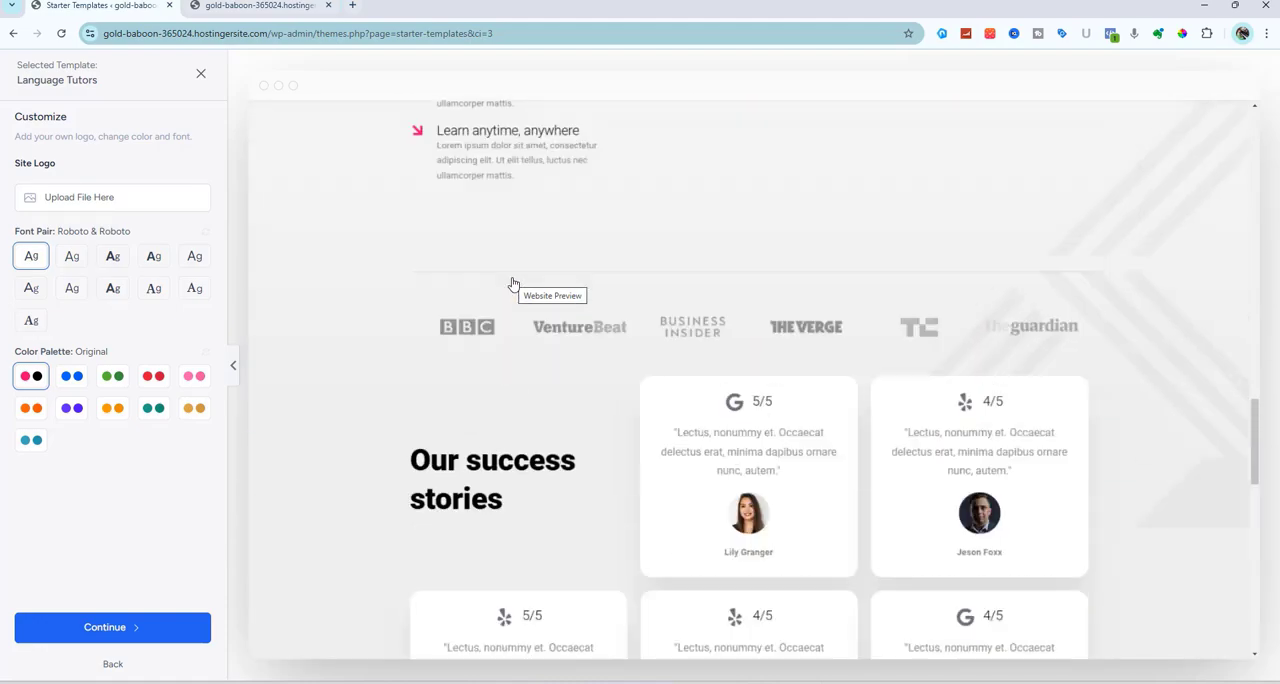
scroll(512, 285, "up", 8)
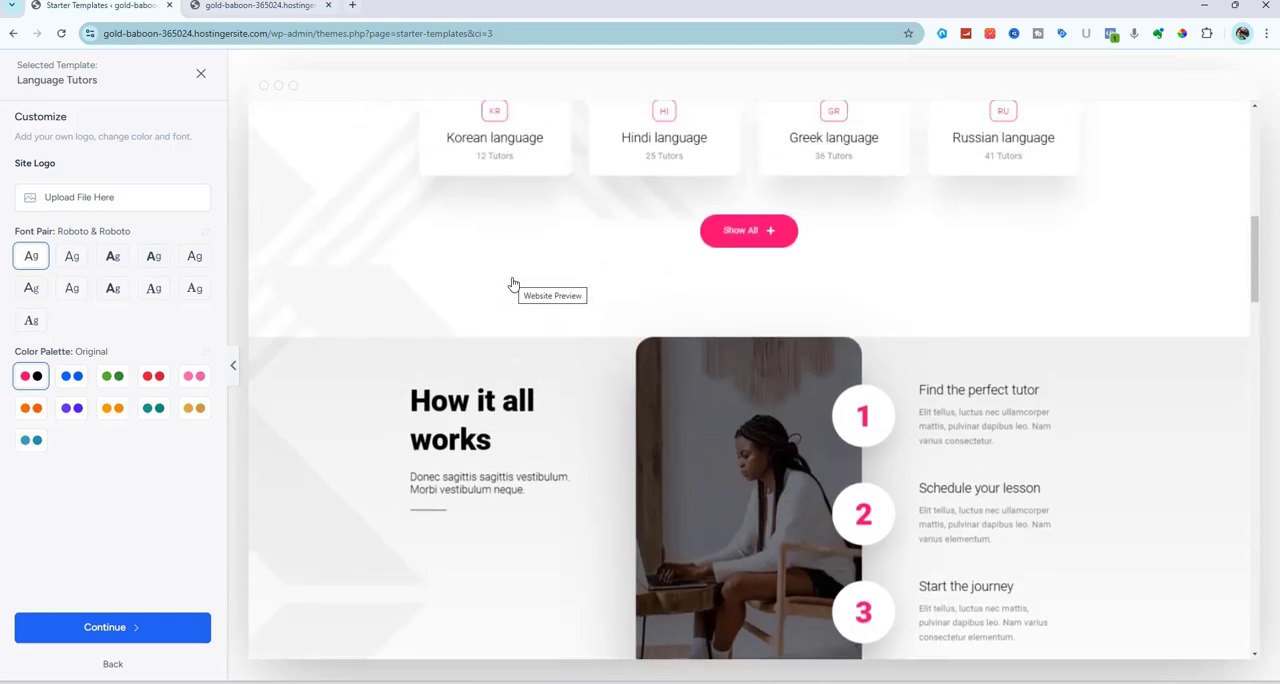
scroll(512, 285, "up", 2)
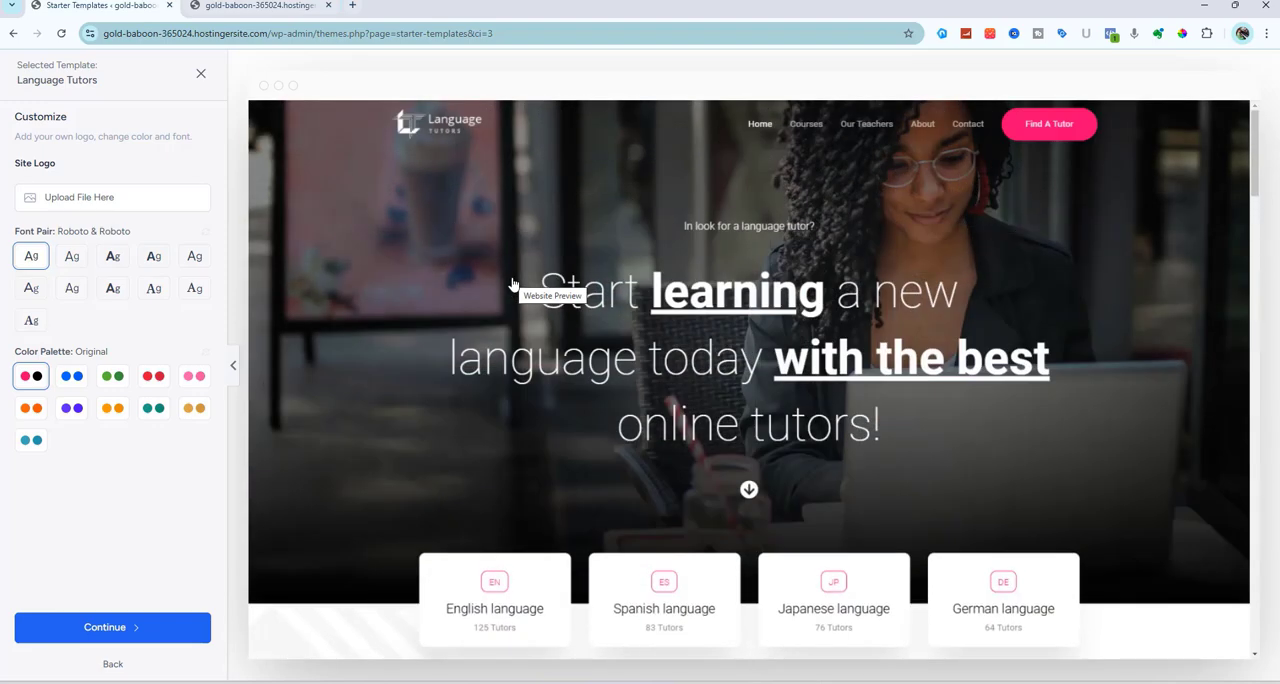
left_click(201, 76)
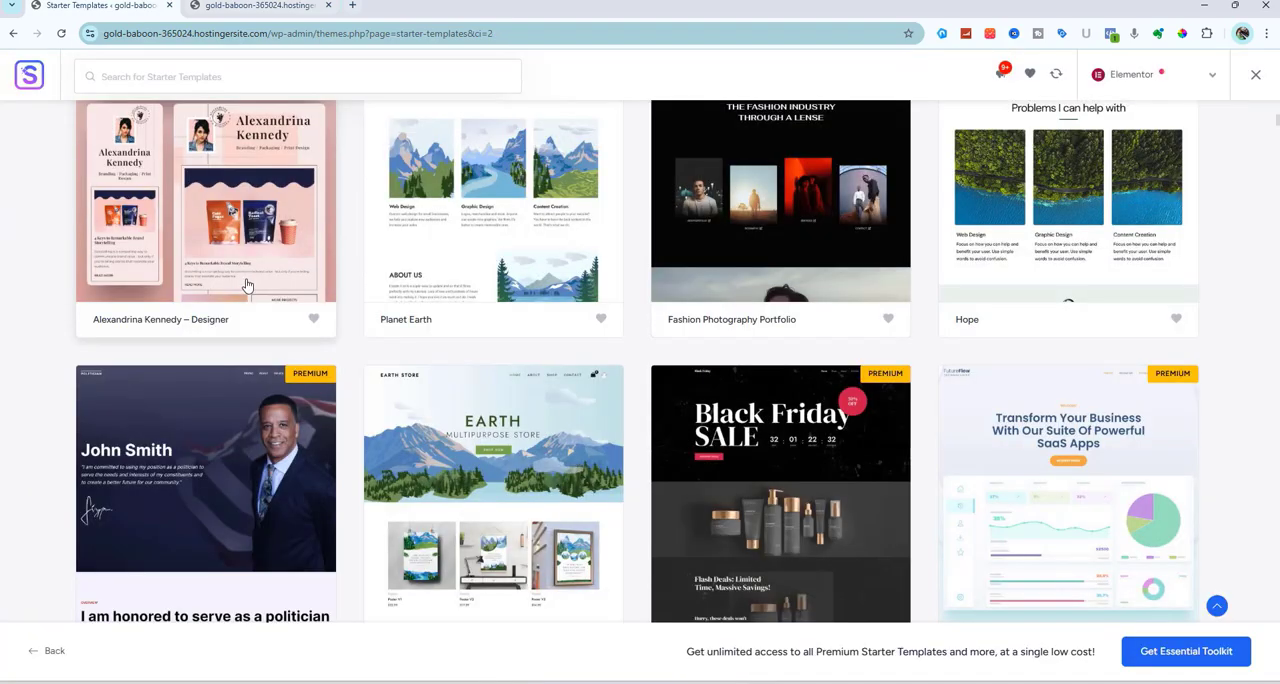
Find the Library Cafe template further down the gallery and open its preview
scroll(326, 428, "down", 5)
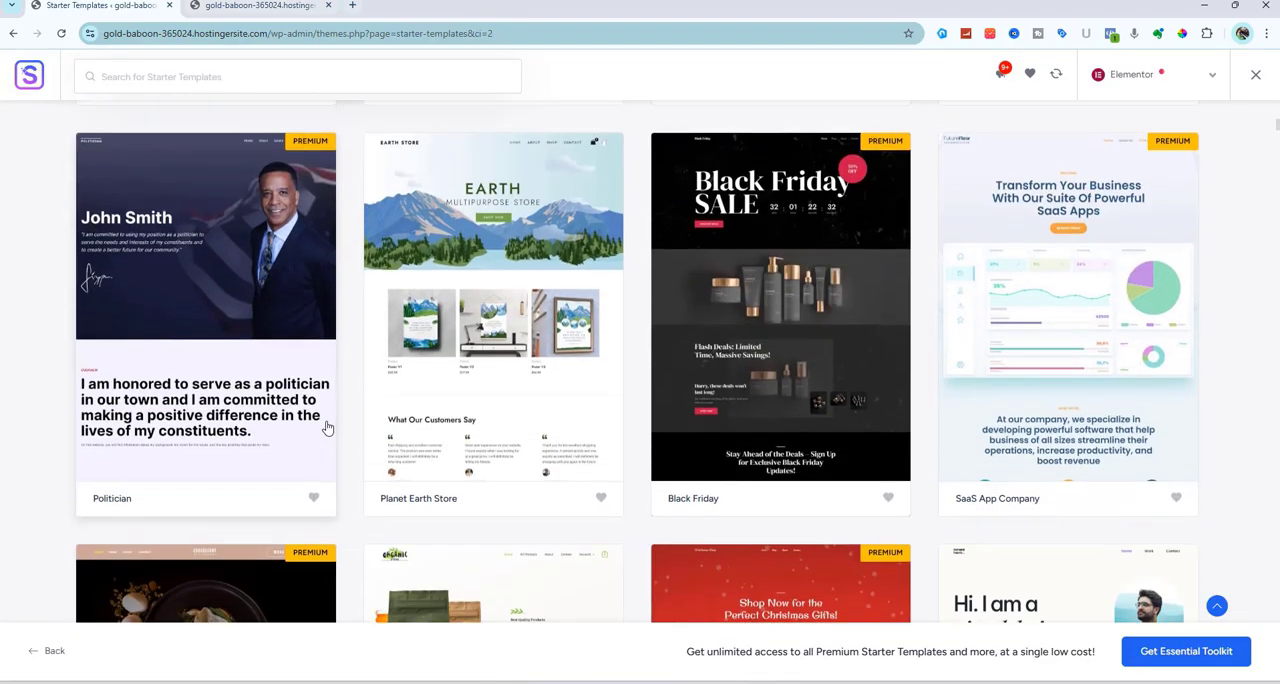
scroll(326, 428, "down", 4)
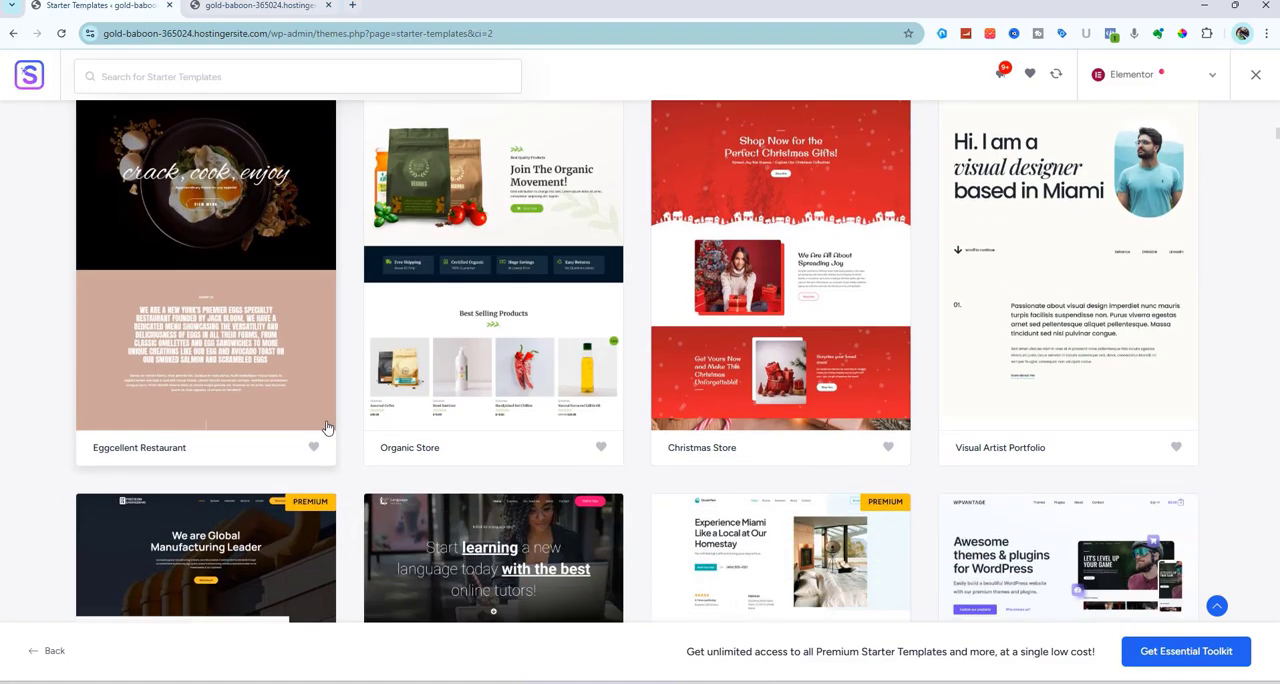
scroll(326, 428, "down", 3)
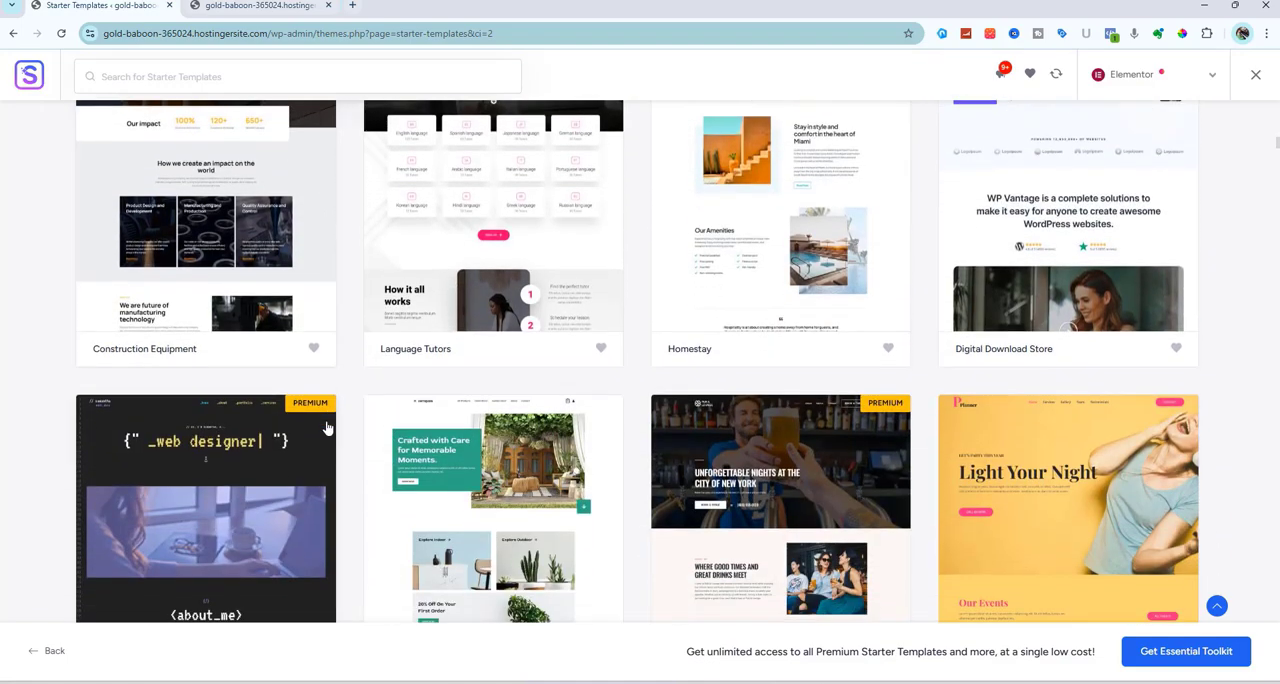
scroll(326, 428, "down", 1)
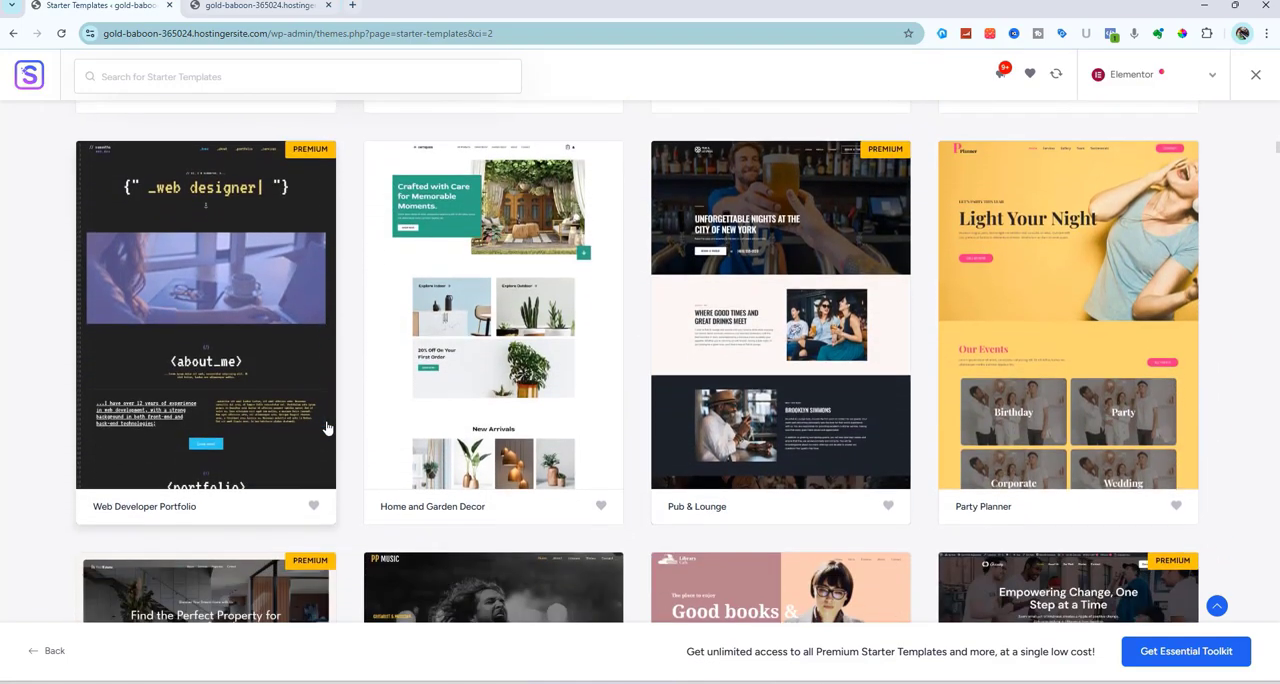
scroll(326, 428, "down", 2)
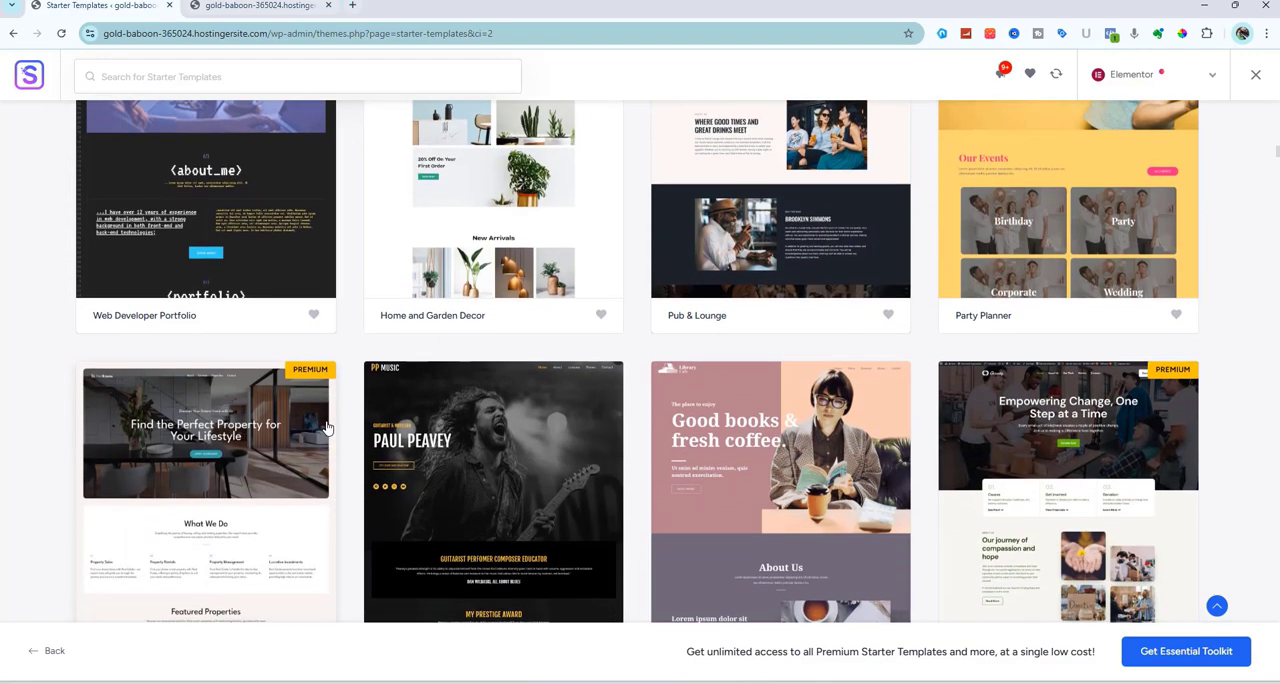
scroll(326, 428, "down", 1)
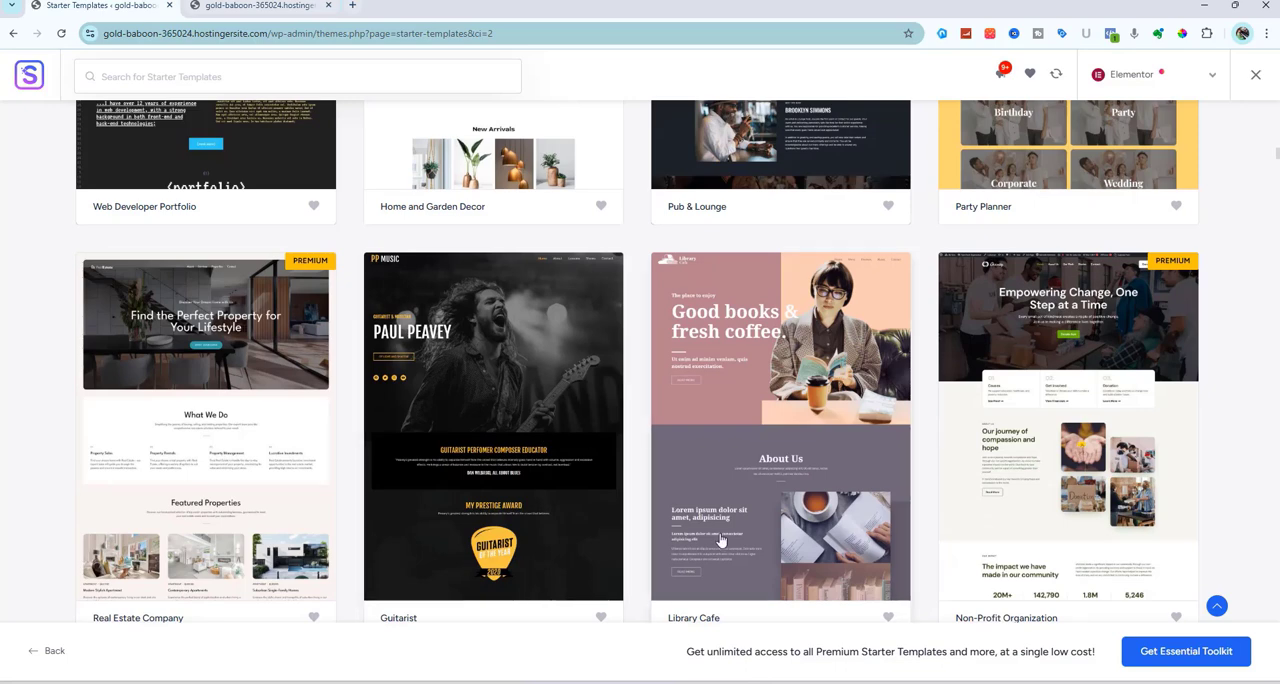
left_click(756, 427)
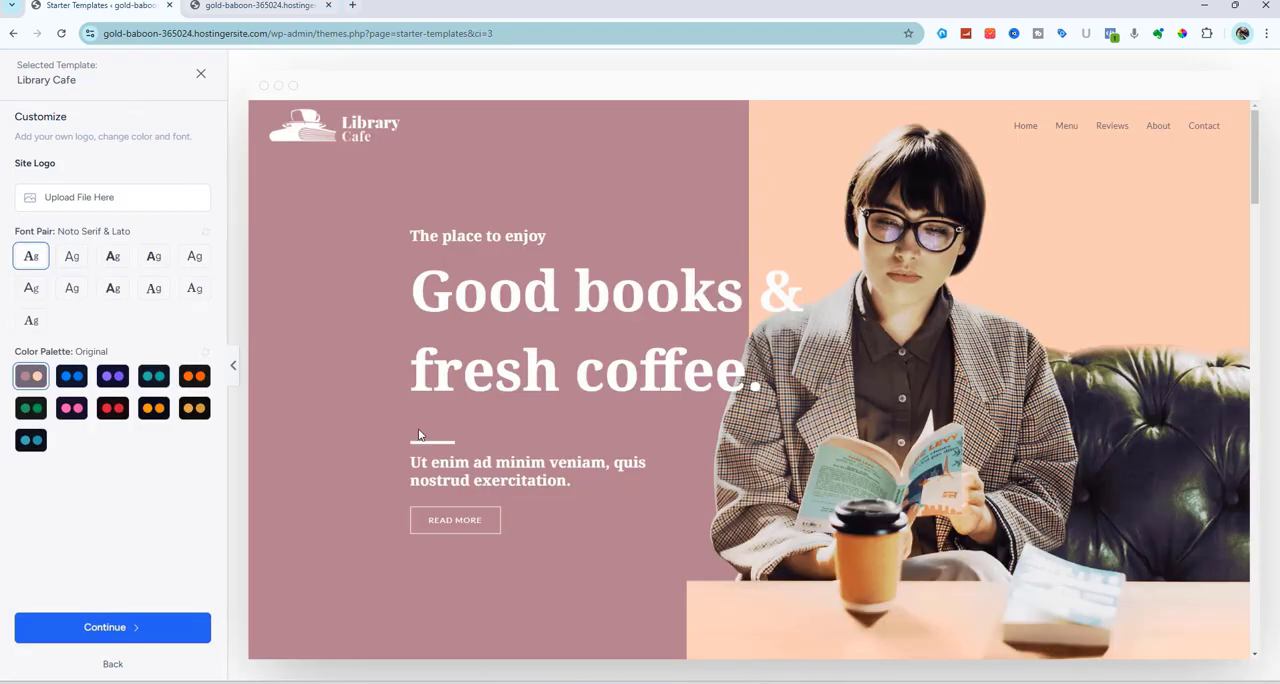
Examine the Library Cafe preview from its header to its footer, including the drink and food menu, and return to its beginning
scroll(550, 565, "down", 5)
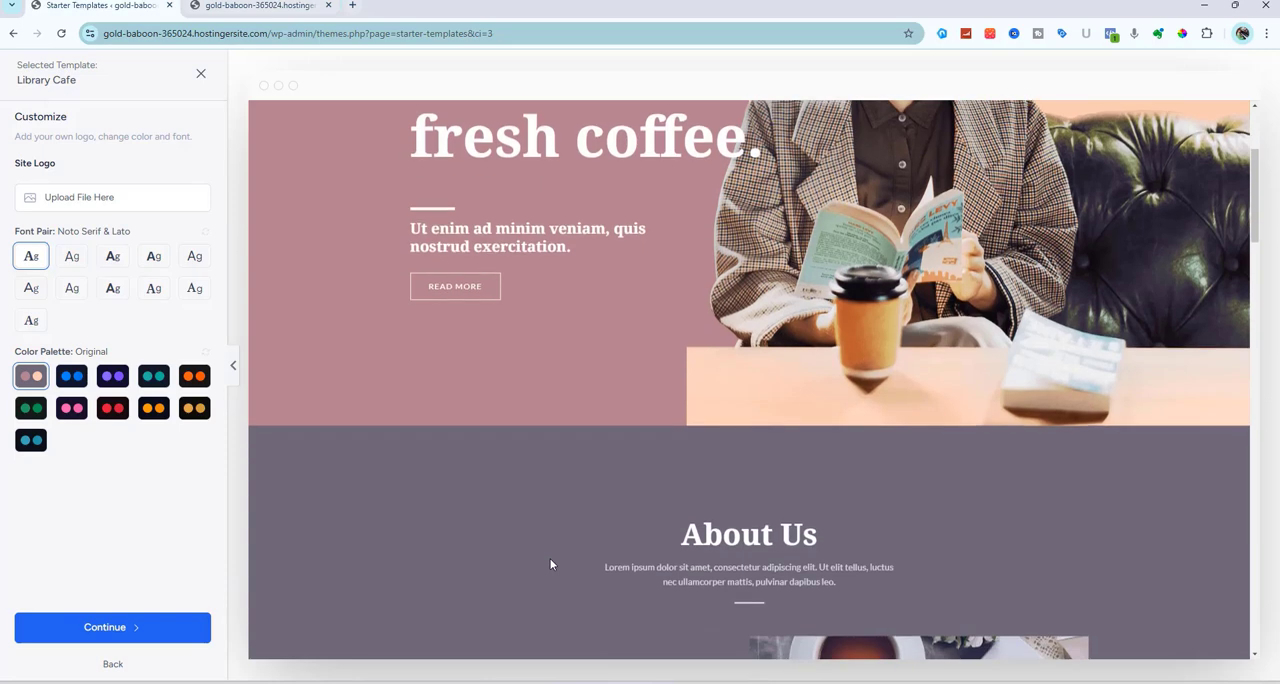
scroll(521, 256, "down", 5)
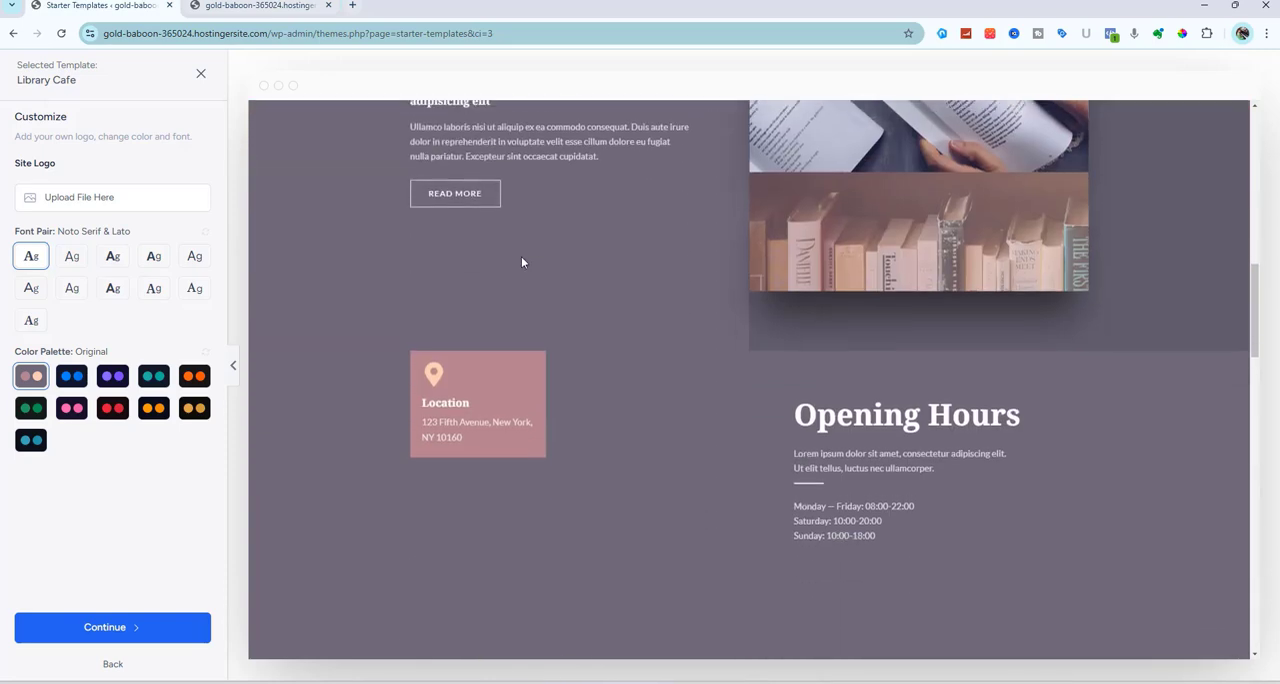
scroll(521, 259, "down", 6)
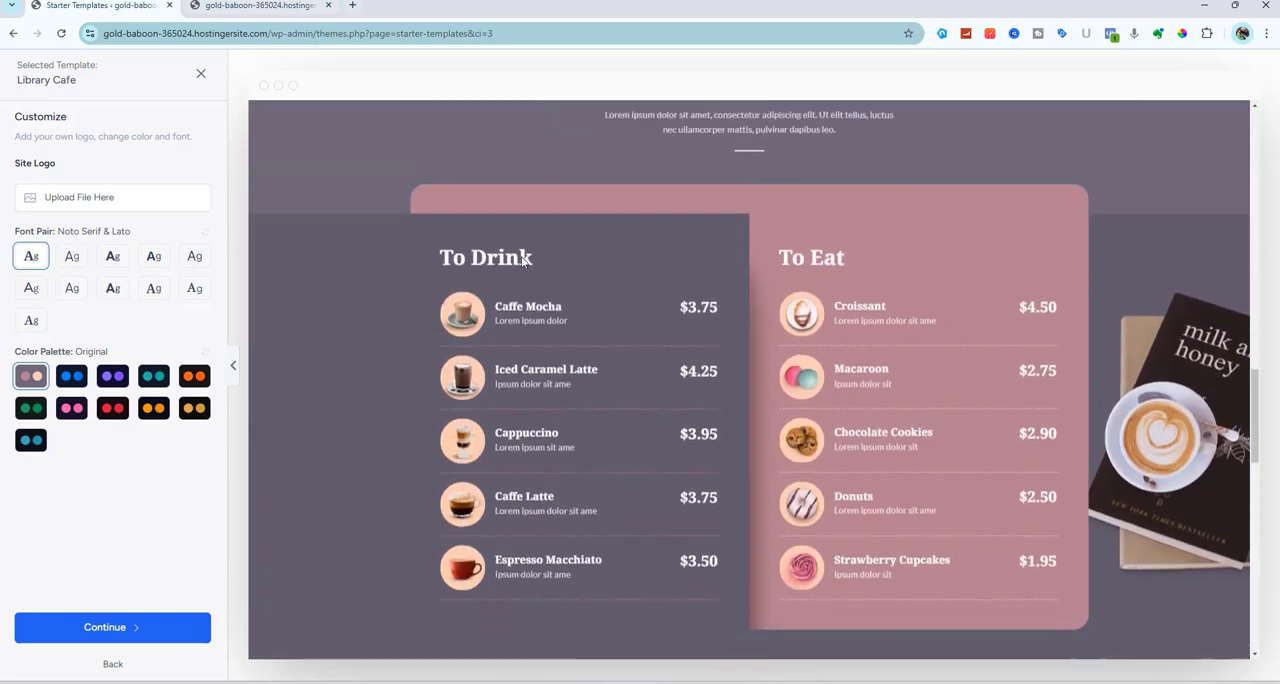
scroll(521, 262, "down", 6)
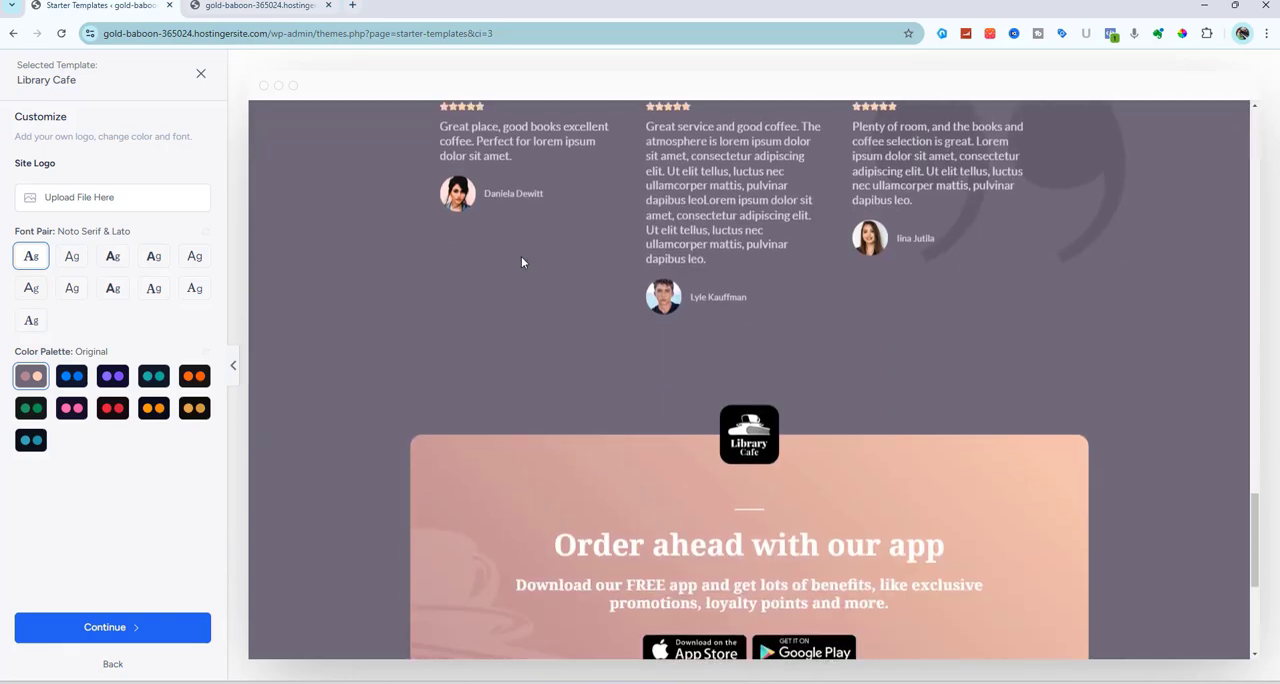
scroll(521, 262, "down", 2)
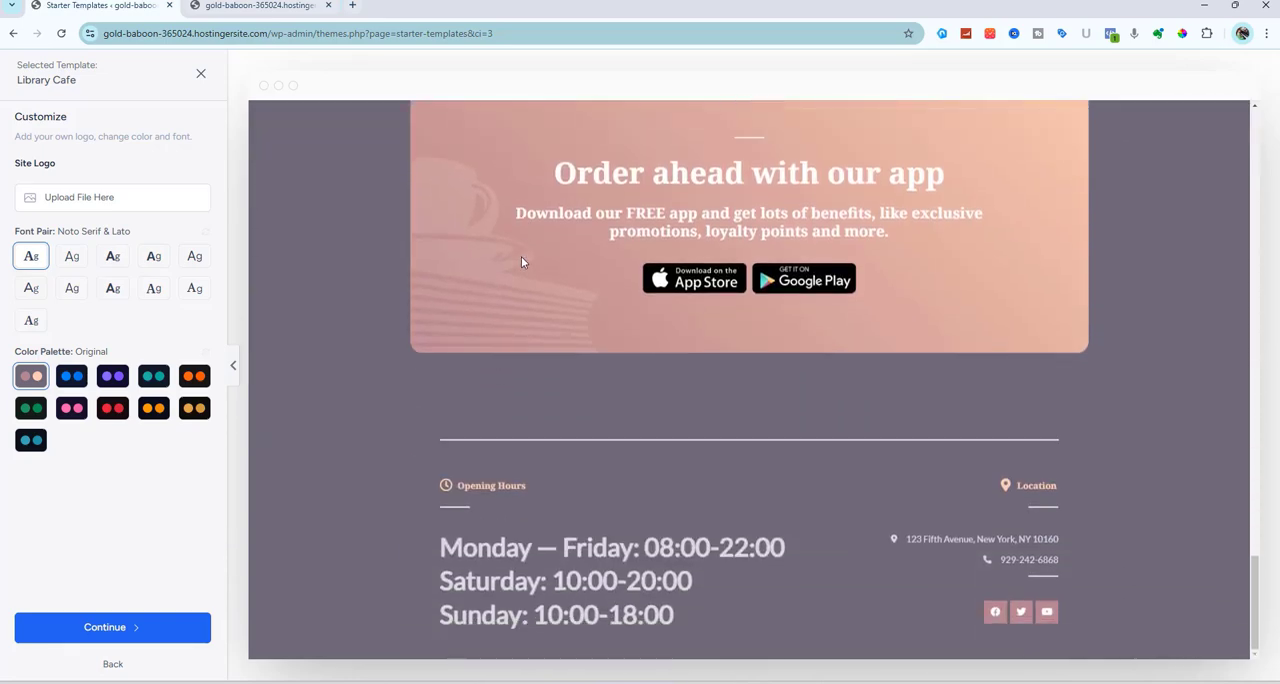
scroll(521, 262, "up", 5)
scroll(521, 256, "up", 5)
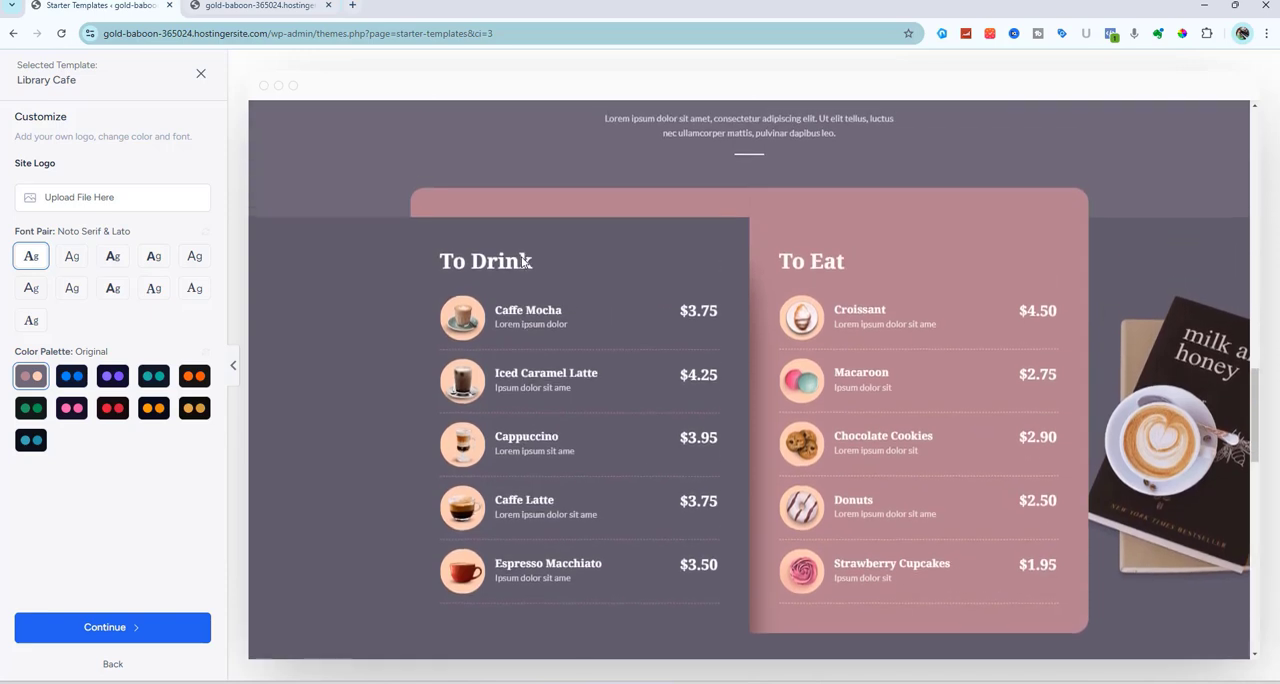
scroll(521, 258, "up", 2)
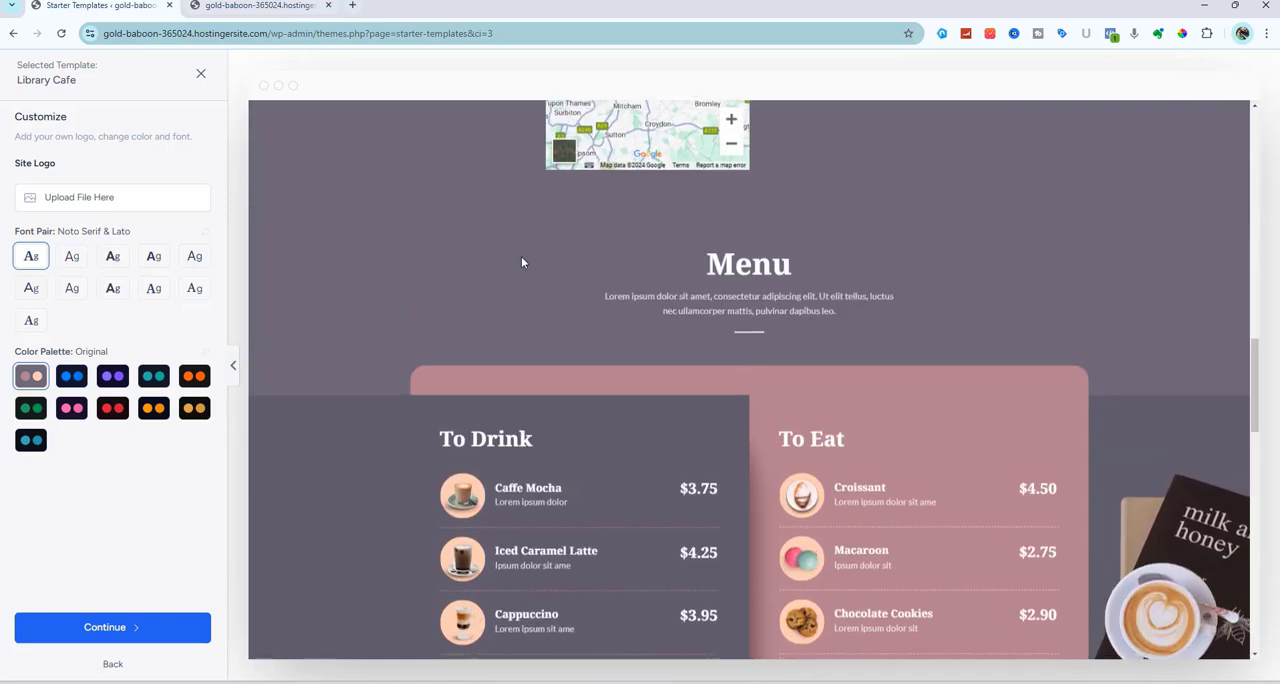
scroll(521, 256, "down", 2)
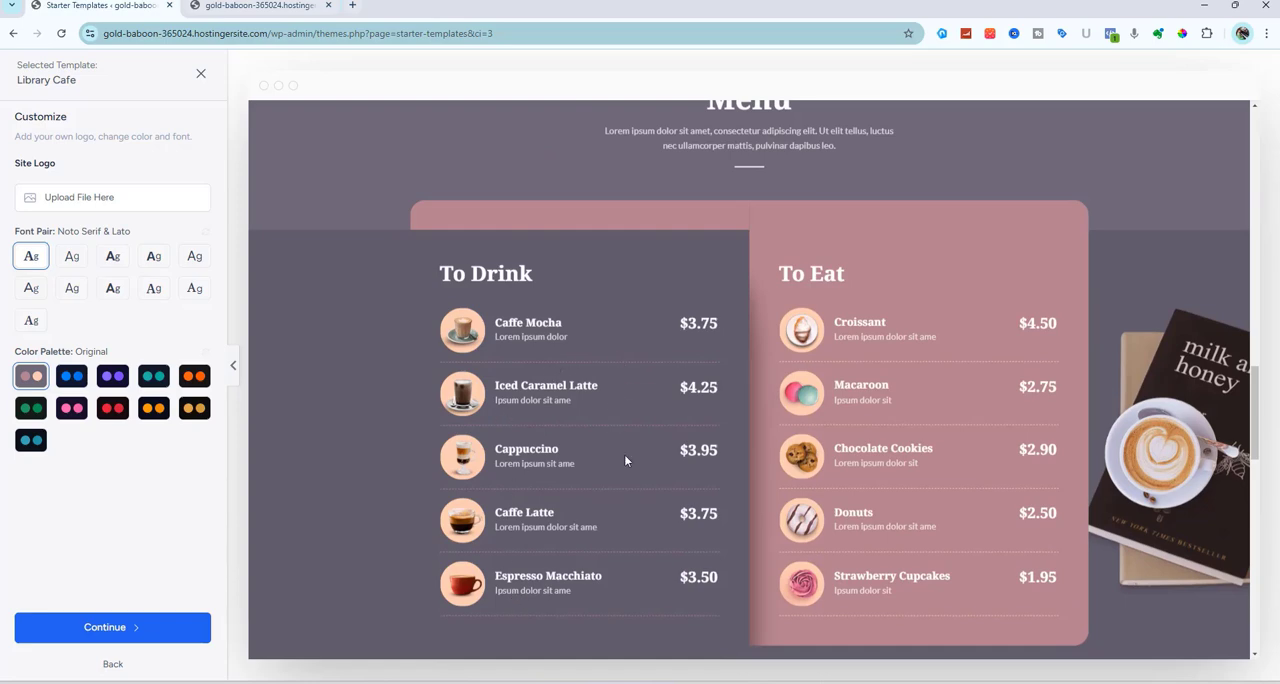
scroll(625, 460, "down", 6)
scroll(625, 460, "up", 15)
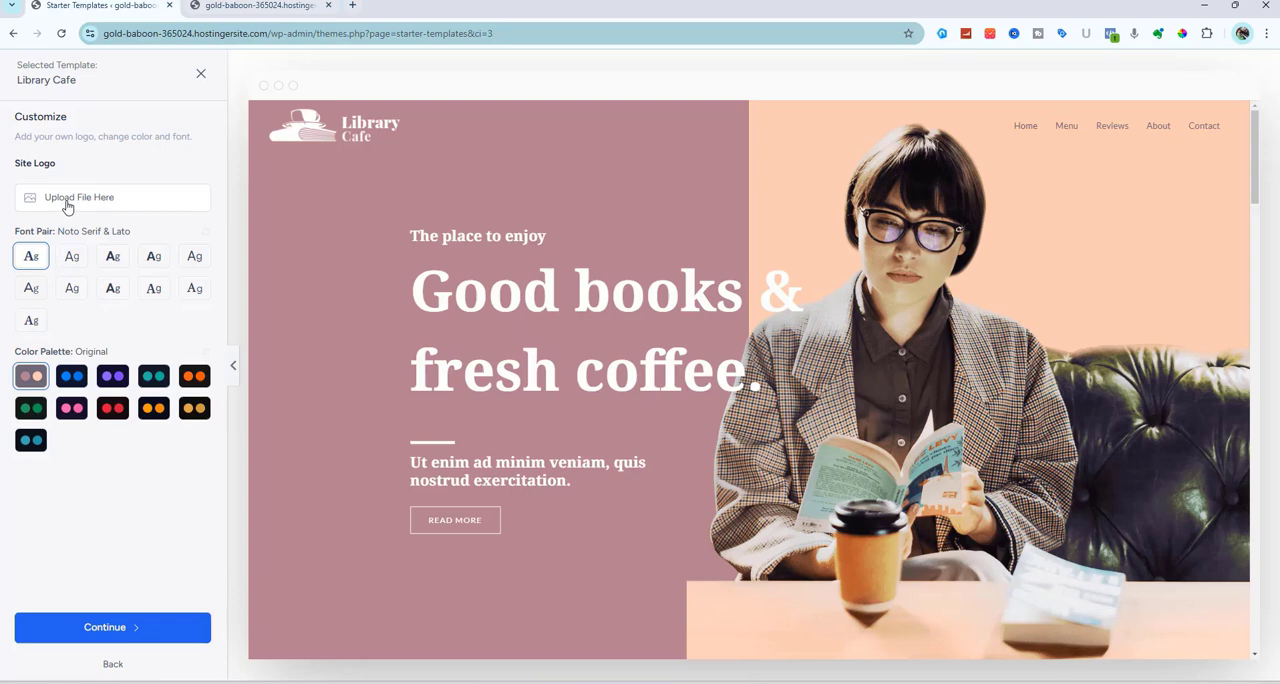
Try the Outfit & DM Sans, Plus Jakarta Sans & Manrope, IBM Plex Serif & Inter and other font pairs, then restore Noto Serif & Lato
left_click(110, 289)
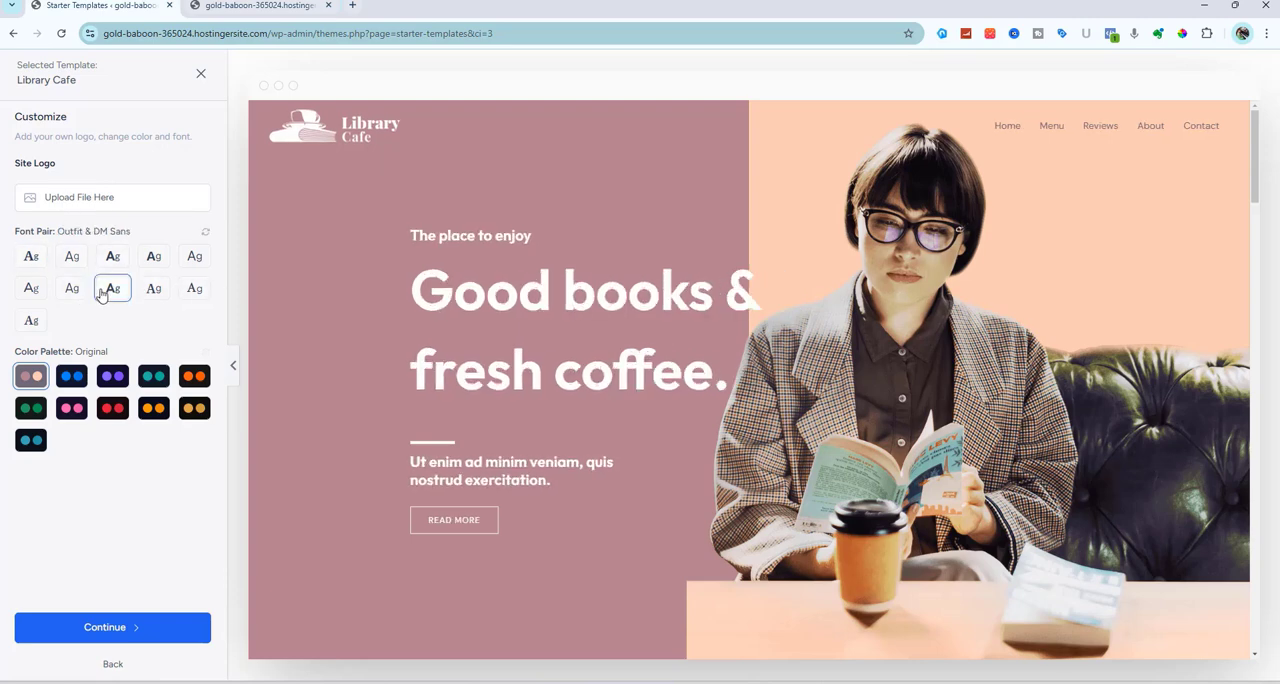
left_click(32, 257)
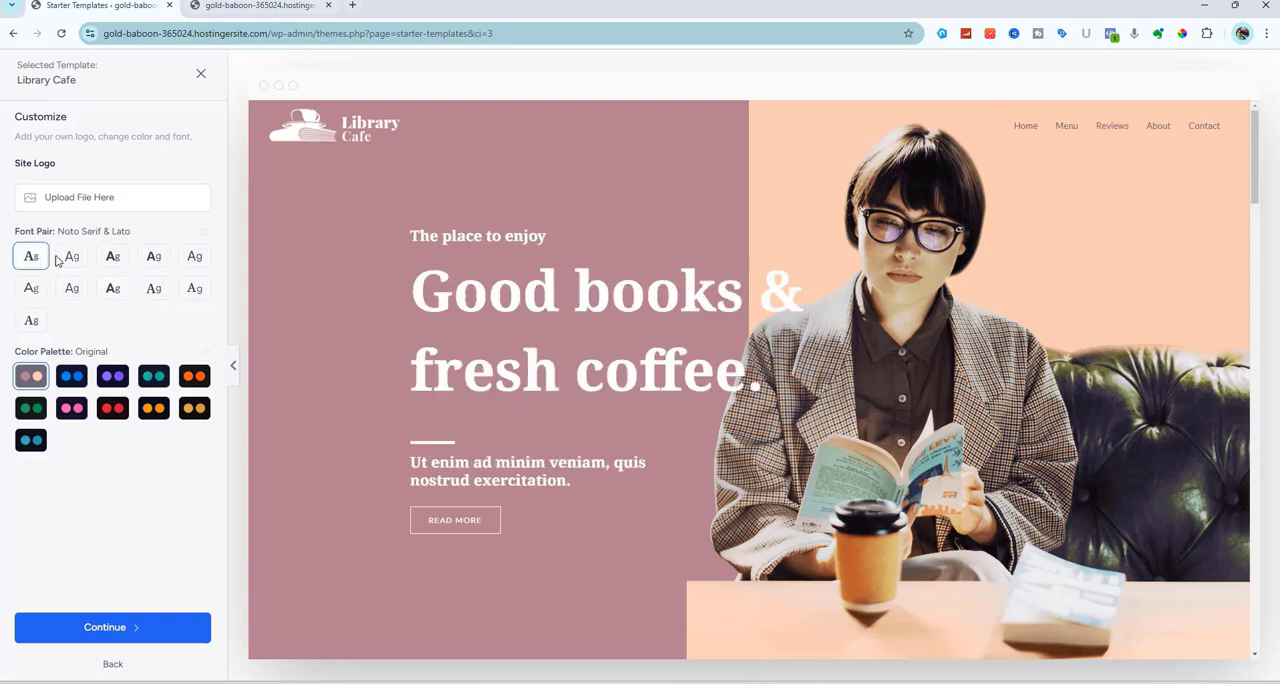
left_click(70, 257)
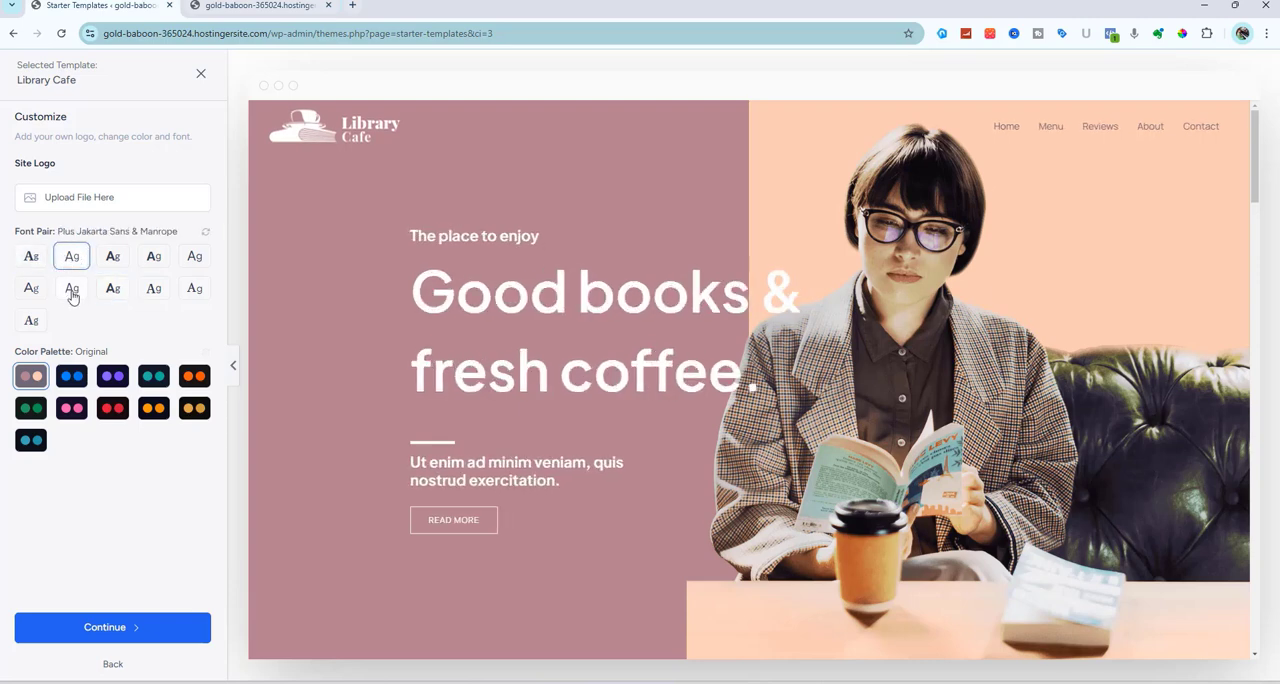
left_click(72, 293)
left_click(150, 296)
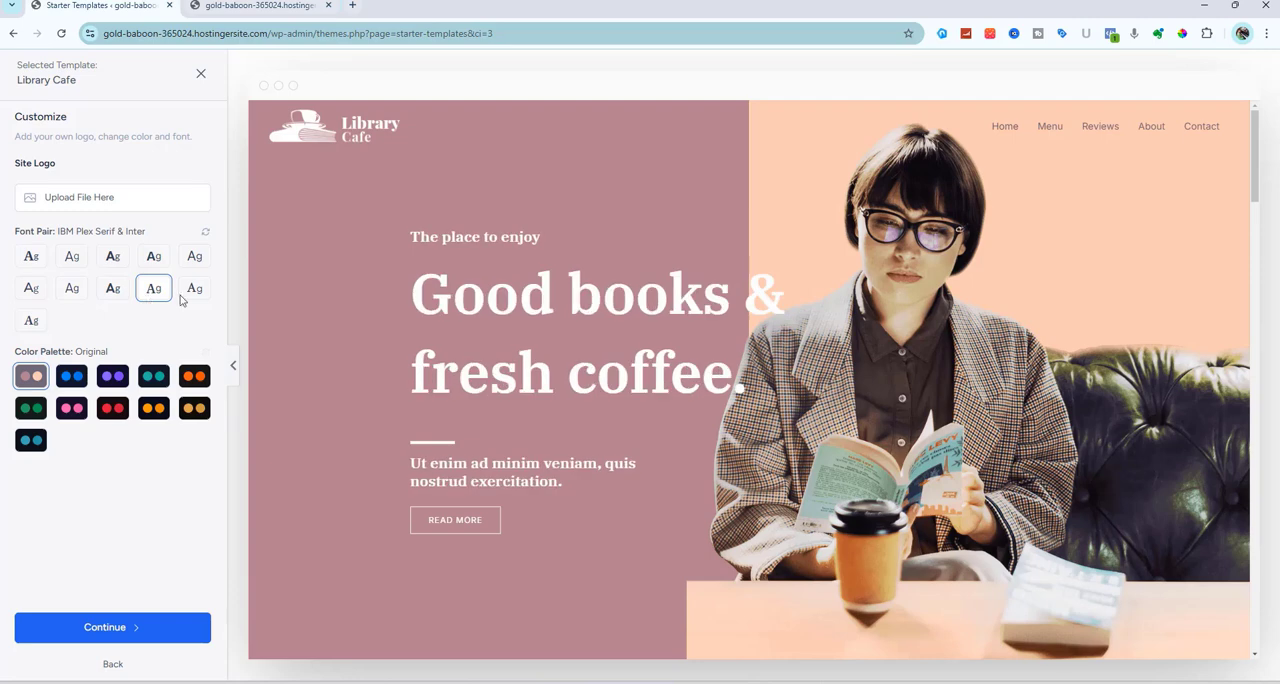
left_click(195, 290)
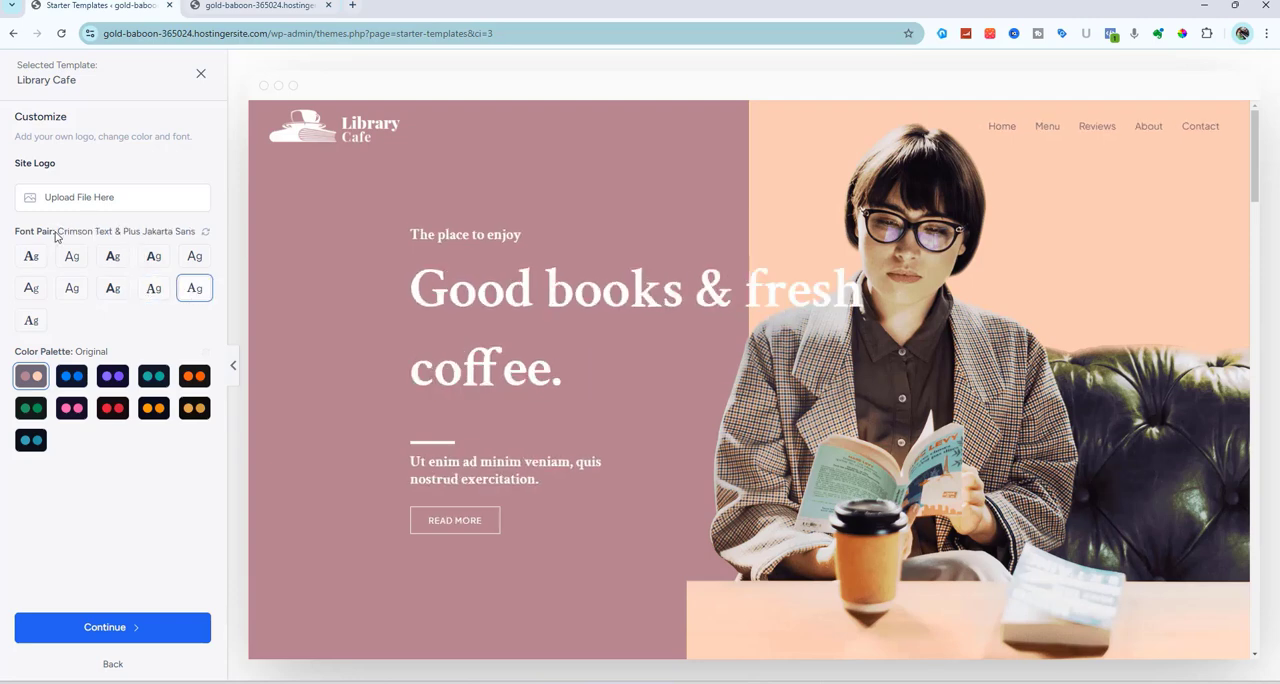
left_click(24, 253)
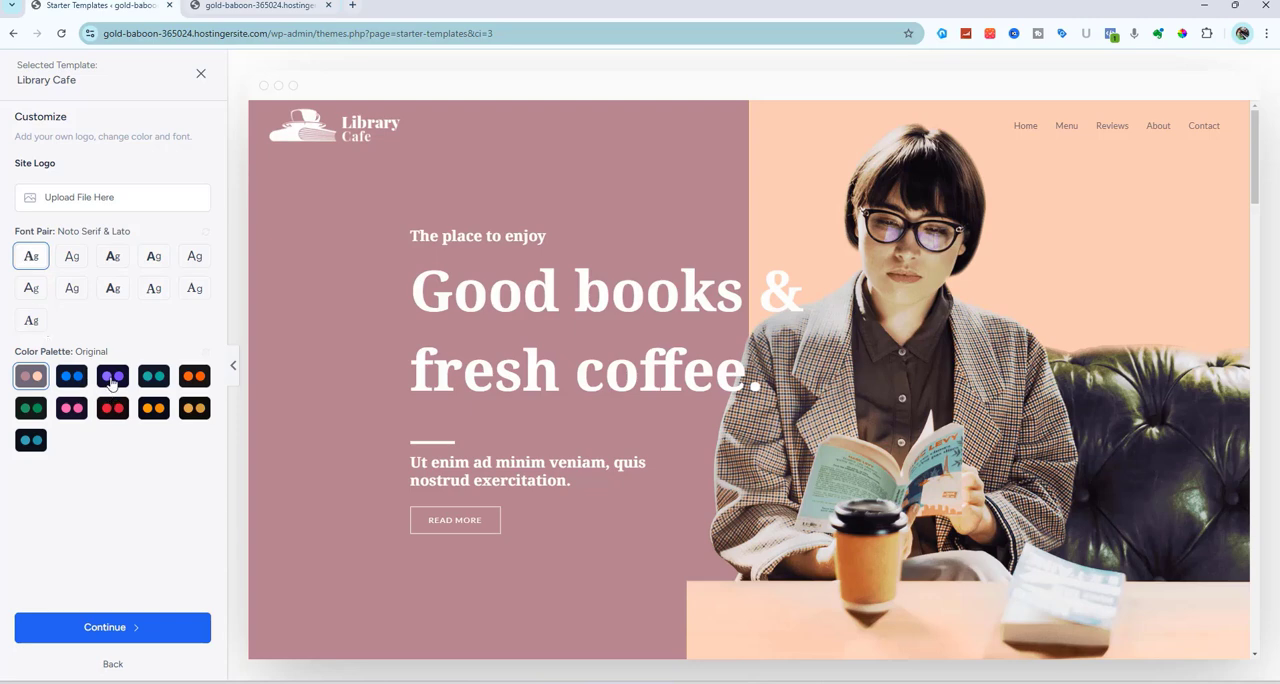
Try the purple, teal Style 3 and orange Style 8 color palettes on the Library Cafe preview
left_click(112, 380)
left_click(152, 378)
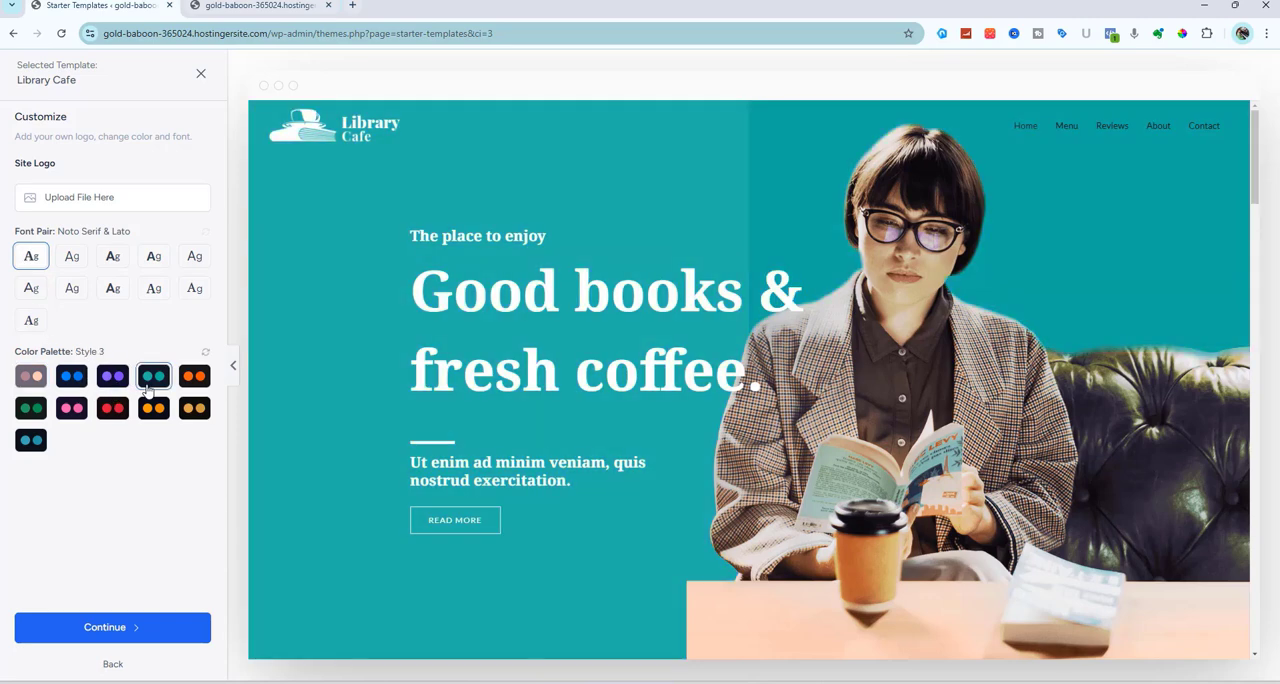
scroll(403, 476, "down", 10)
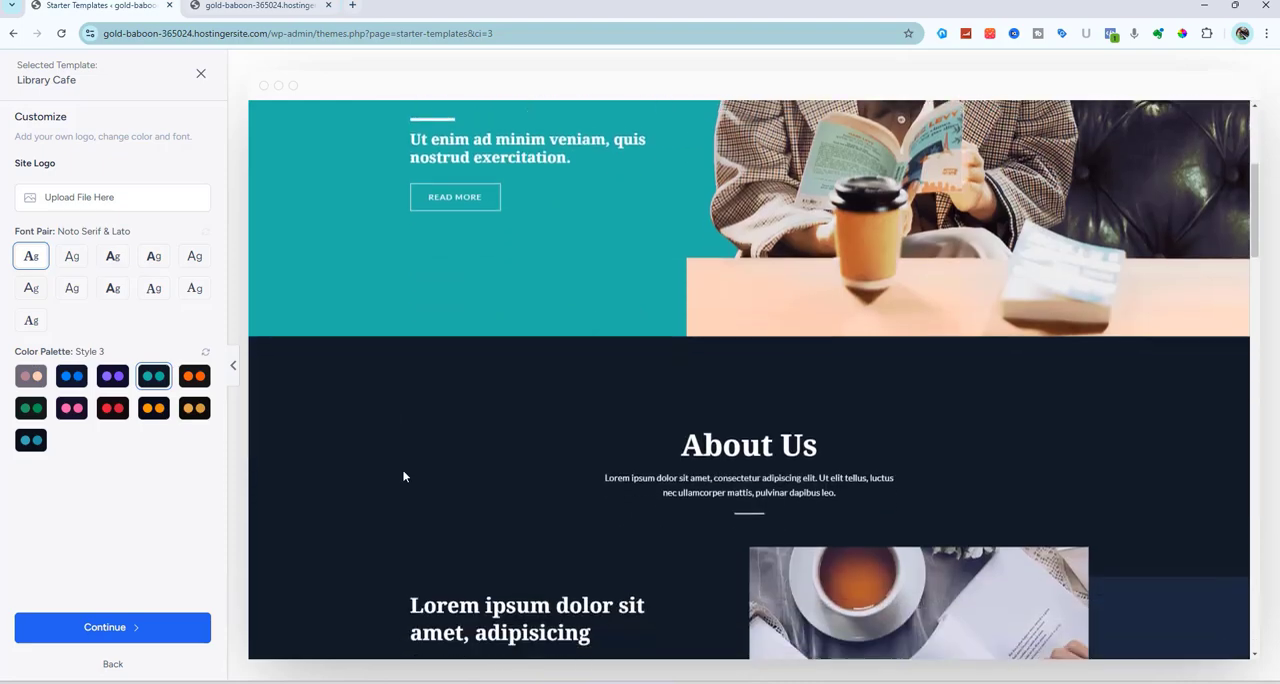
scroll(403, 476, "up", 5)
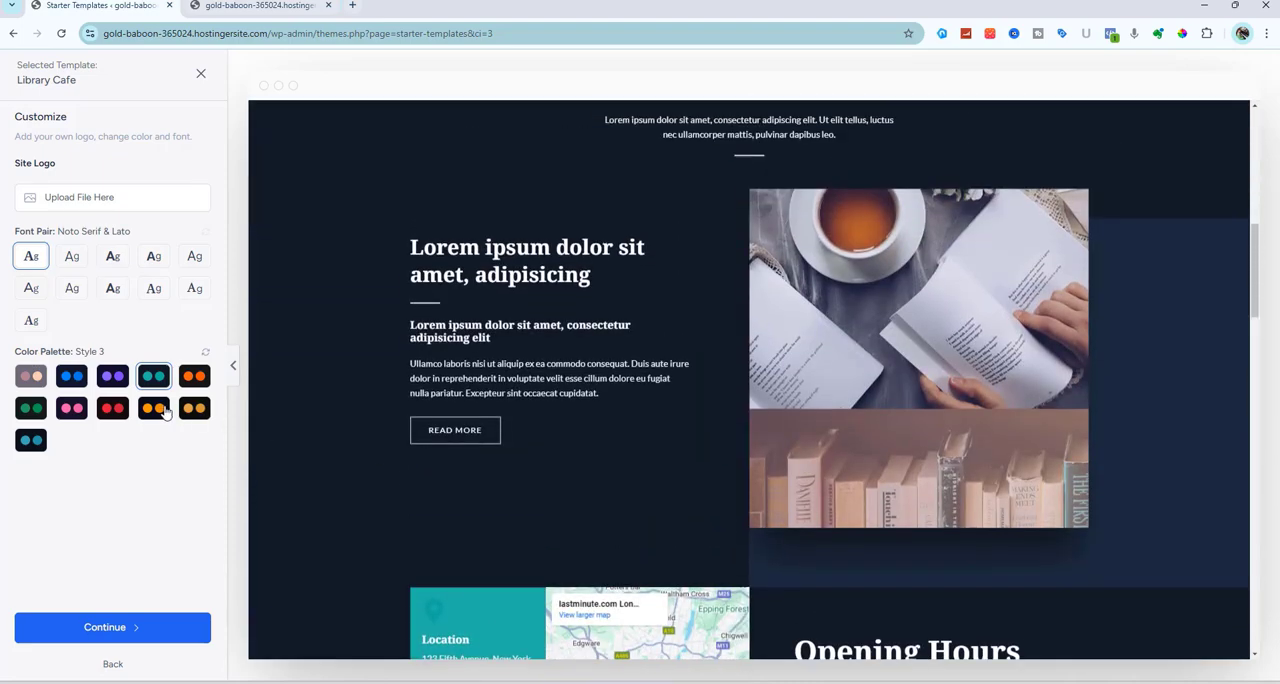
left_click(154, 409)
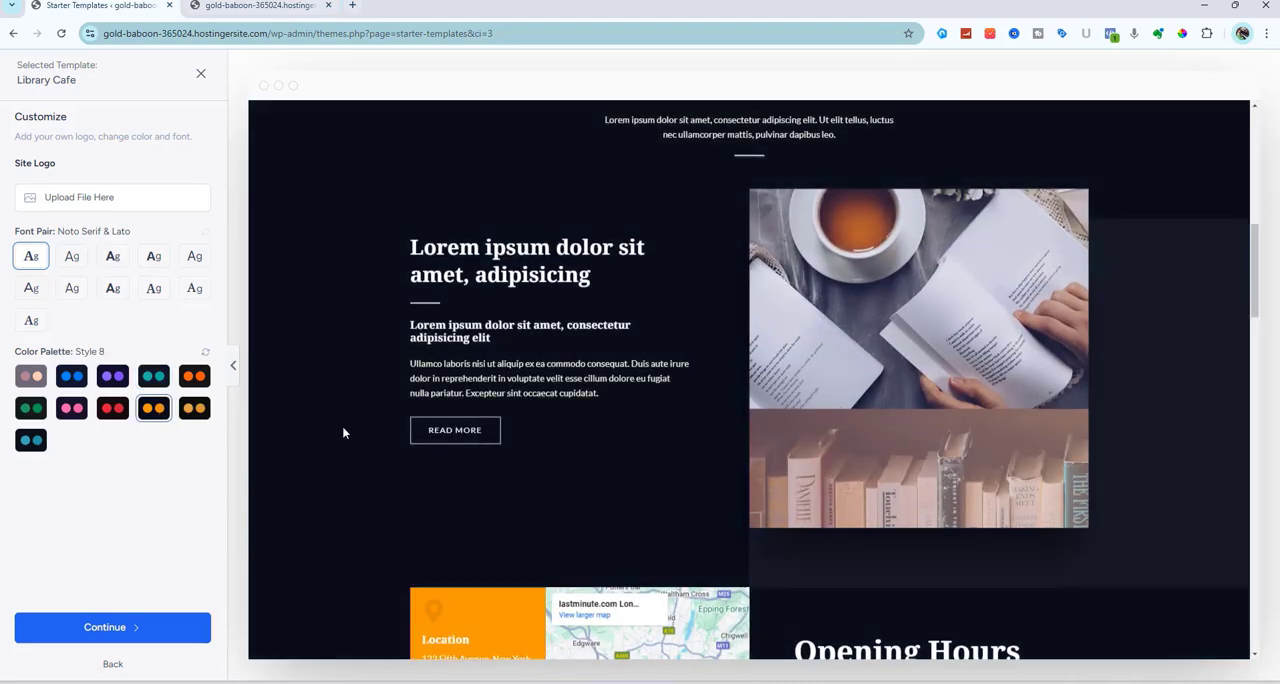
scroll(342, 432, "up", 6)
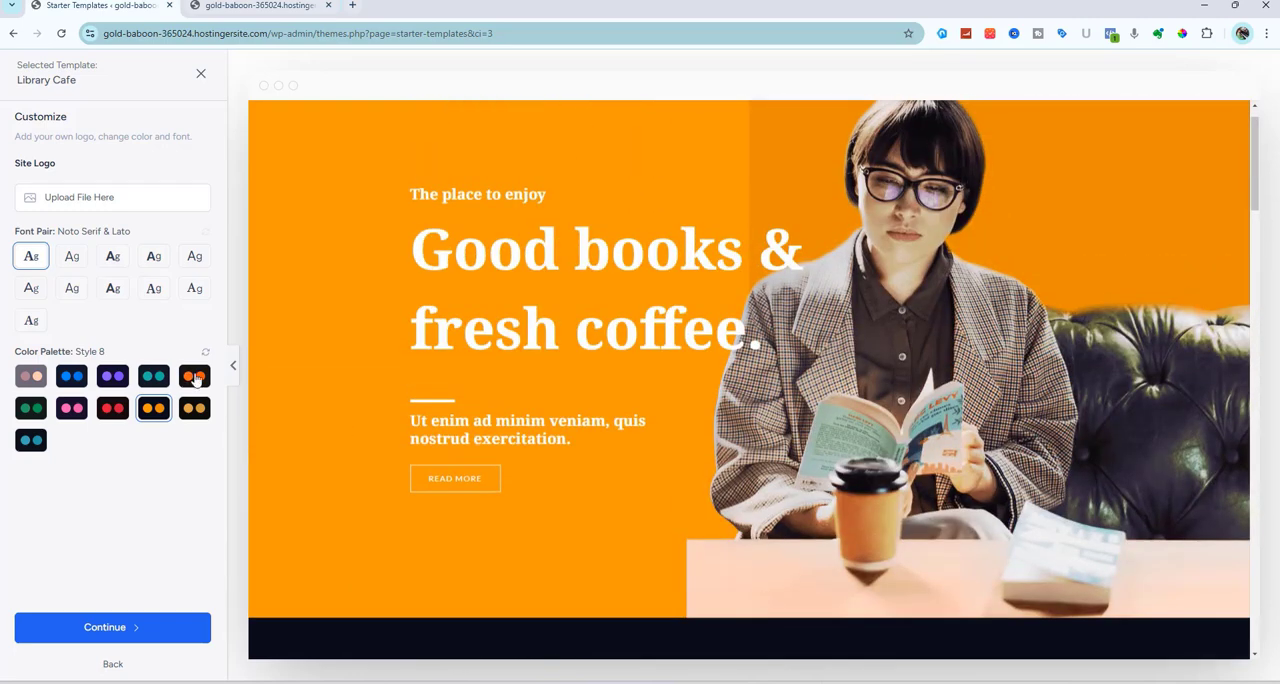
Try the Style 9 and Style 10 color palettes, checking the blue Style 10 across the page sections
left_click(195, 377)
left_click(195, 409)
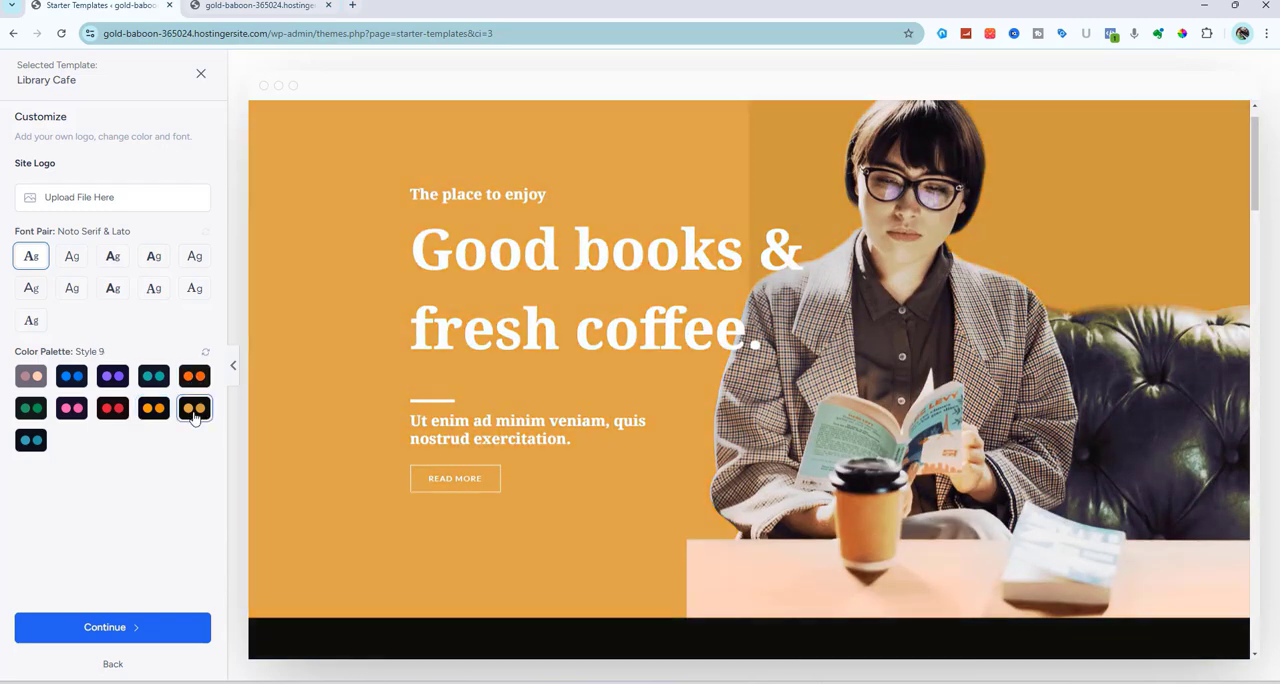
left_click(31, 440)
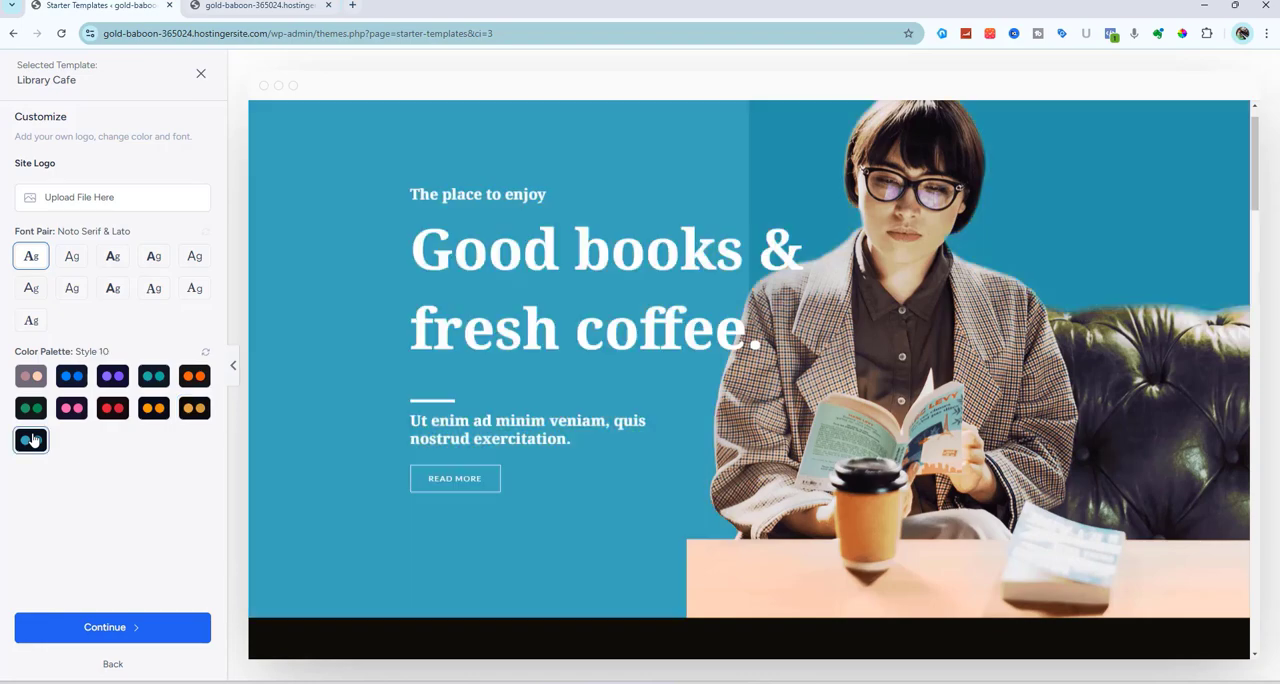
scroll(298, 428, "down", 12)
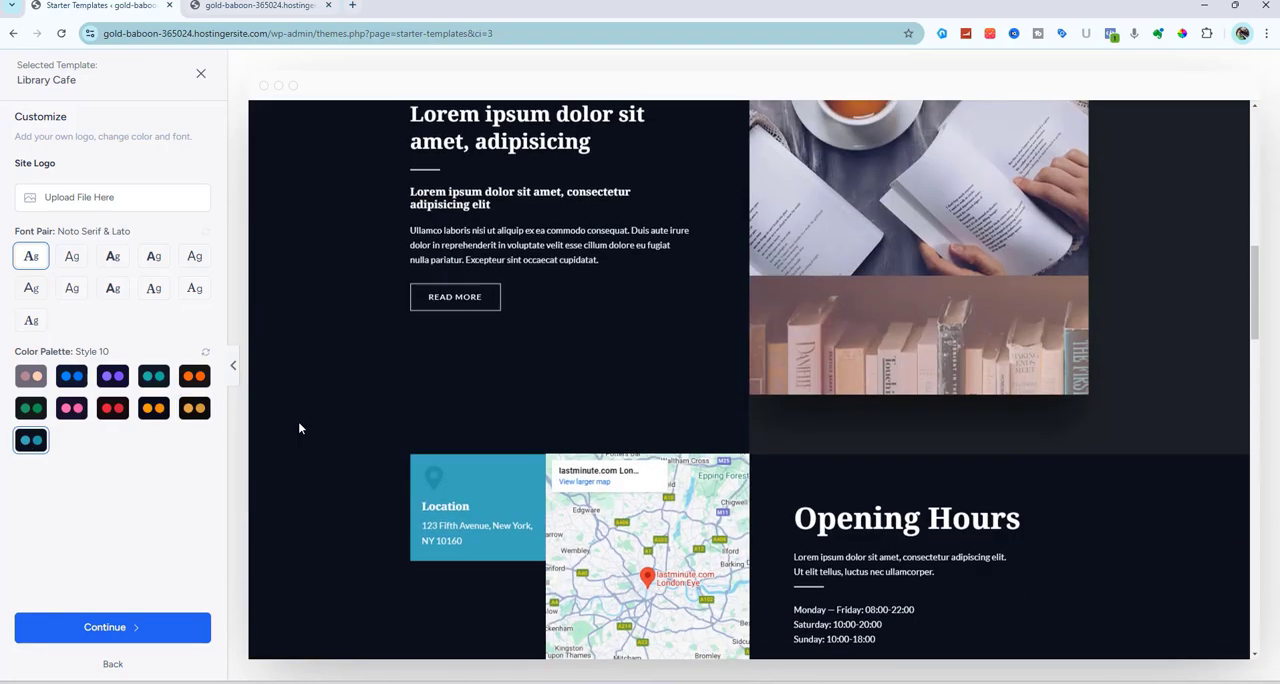
scroll(298, 428, "down", 3)
scroll(298, 428, "up", 4)
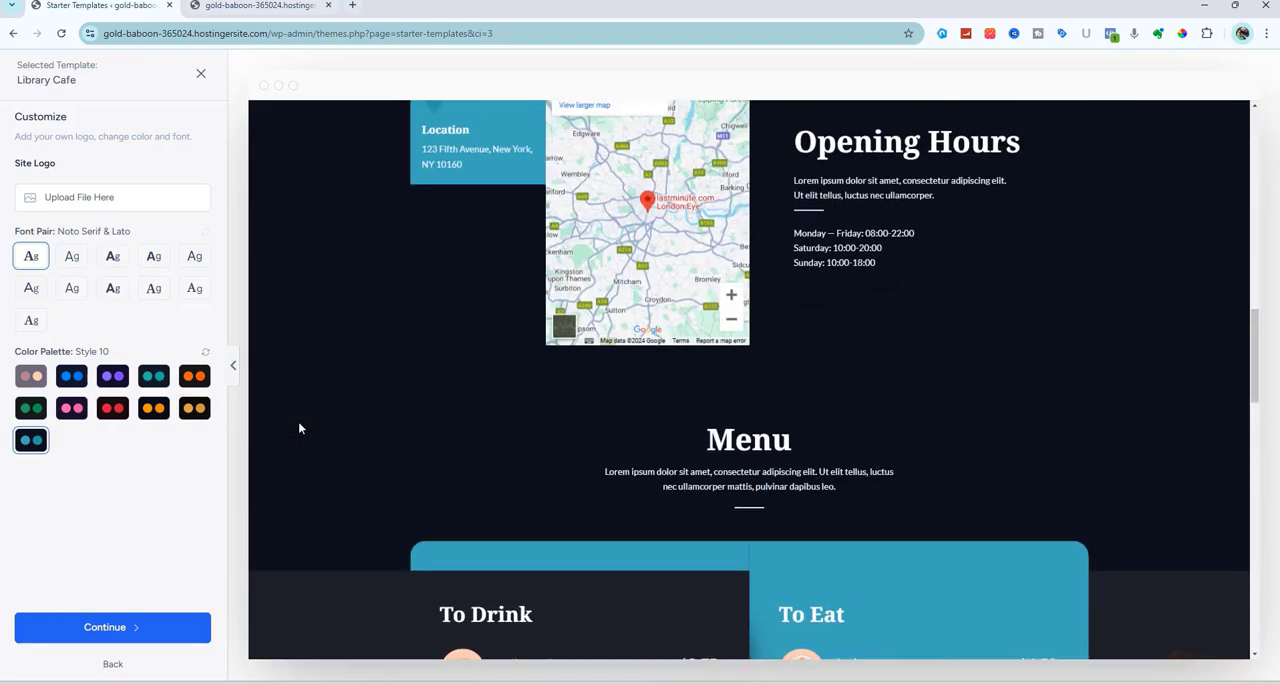
scroll(298, 428, "up", 11)
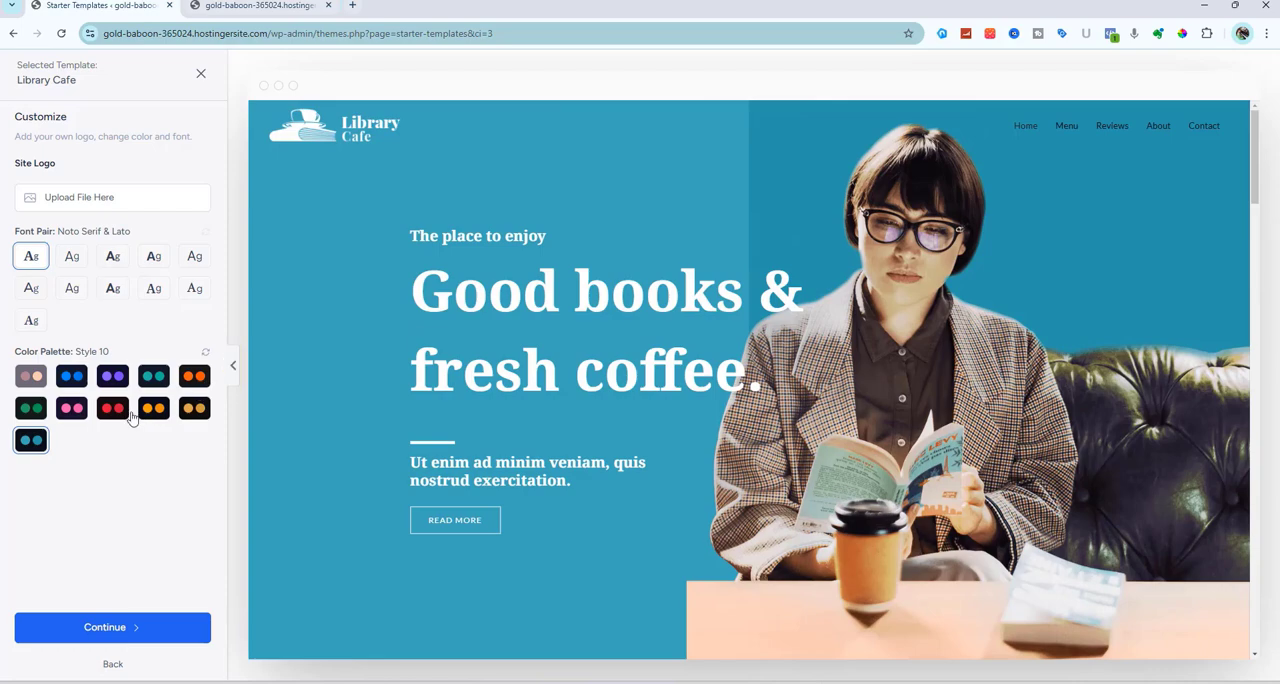
Apply the green Style 5 color palette, check it across the page sections, and accept the template customization
left_click(31, 408)
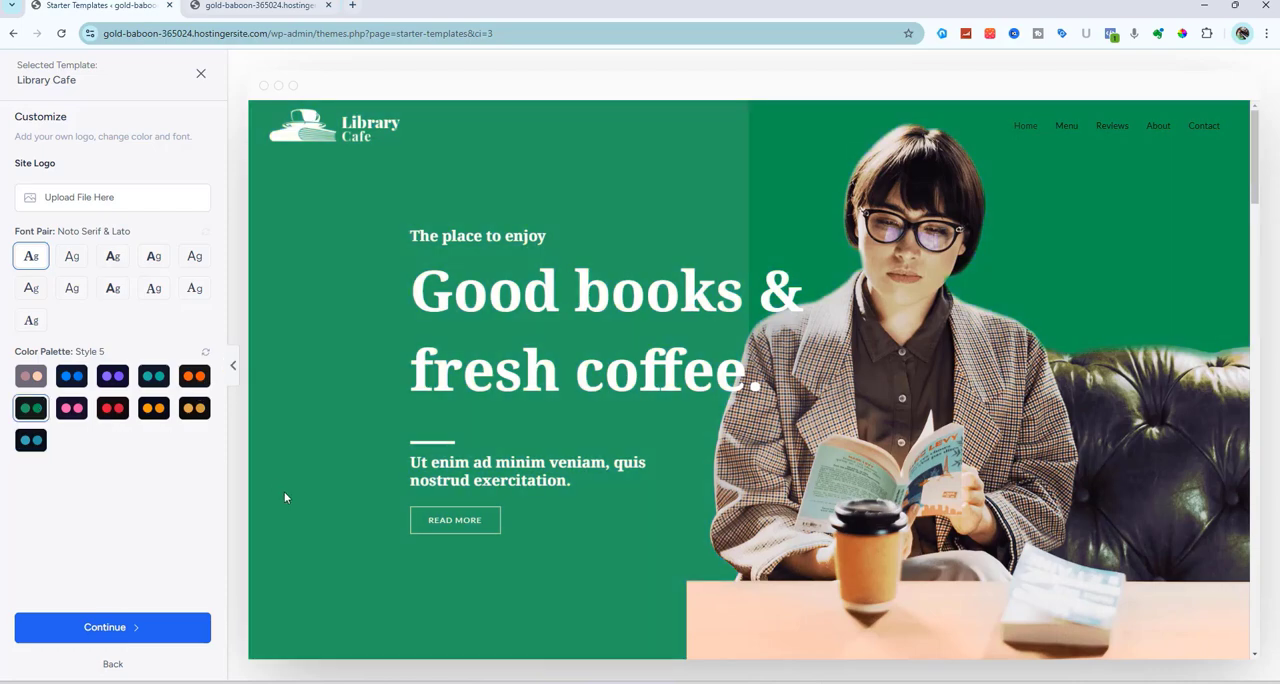
scroll(286, 497, "down", 12)
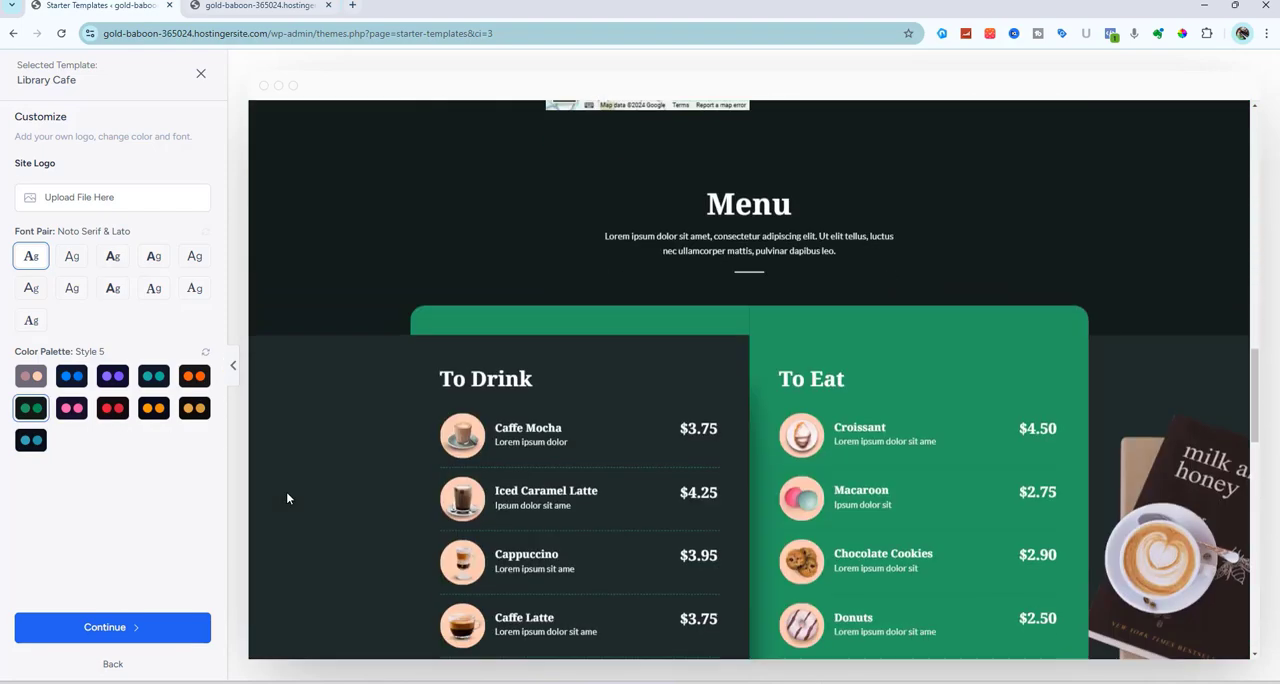
scroll(286, 497, "down", 3)
scroll(286, 497, "up", 2)
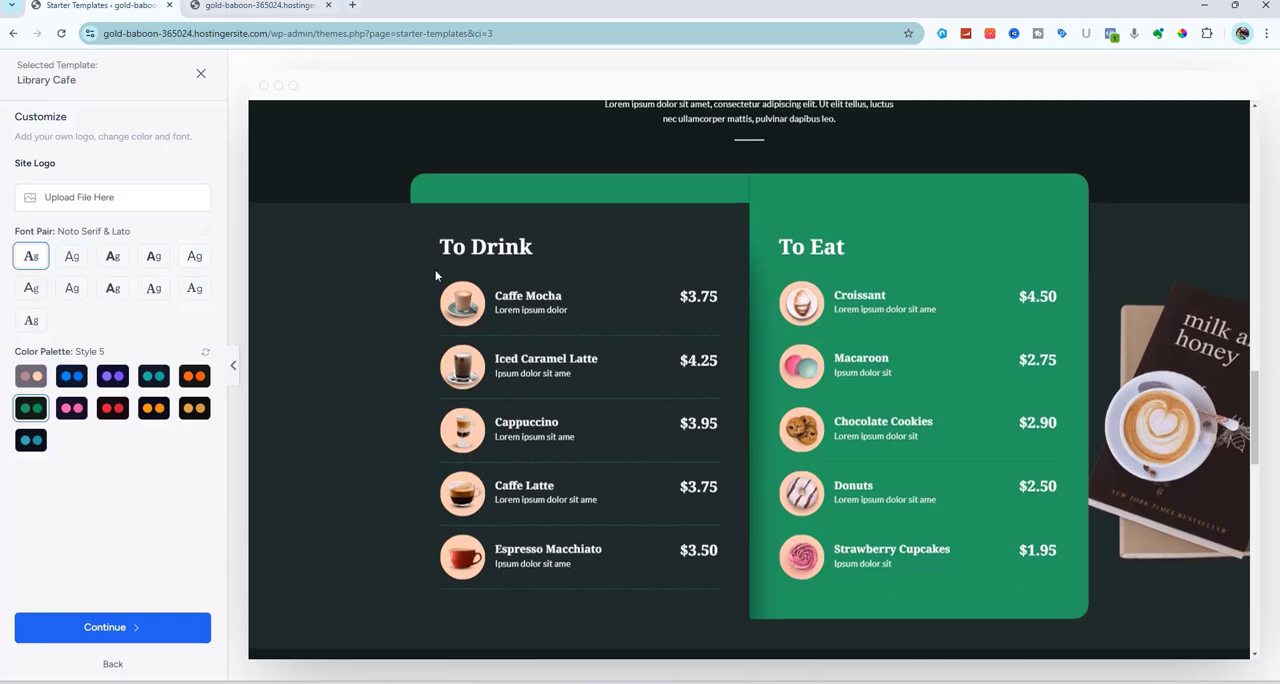
scroll(434, 268, "up", 5)
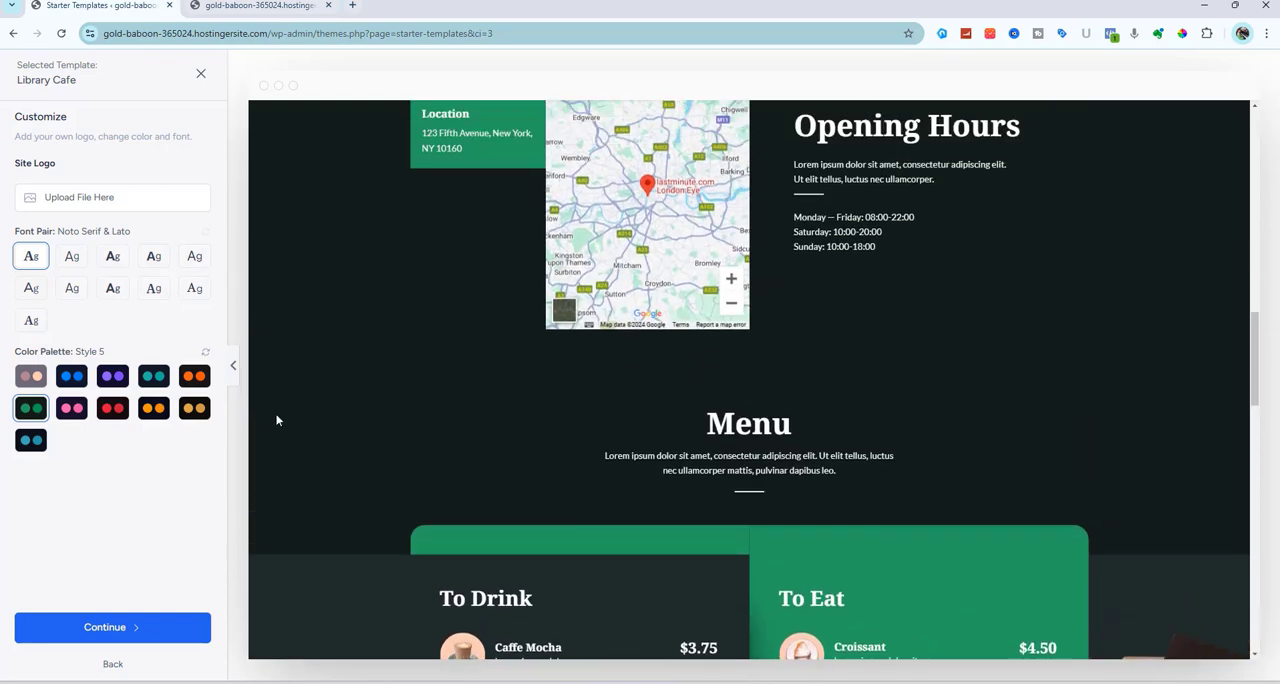
scroll(320, 463, "down", 1)
scroll(320, 463, "up", 5)
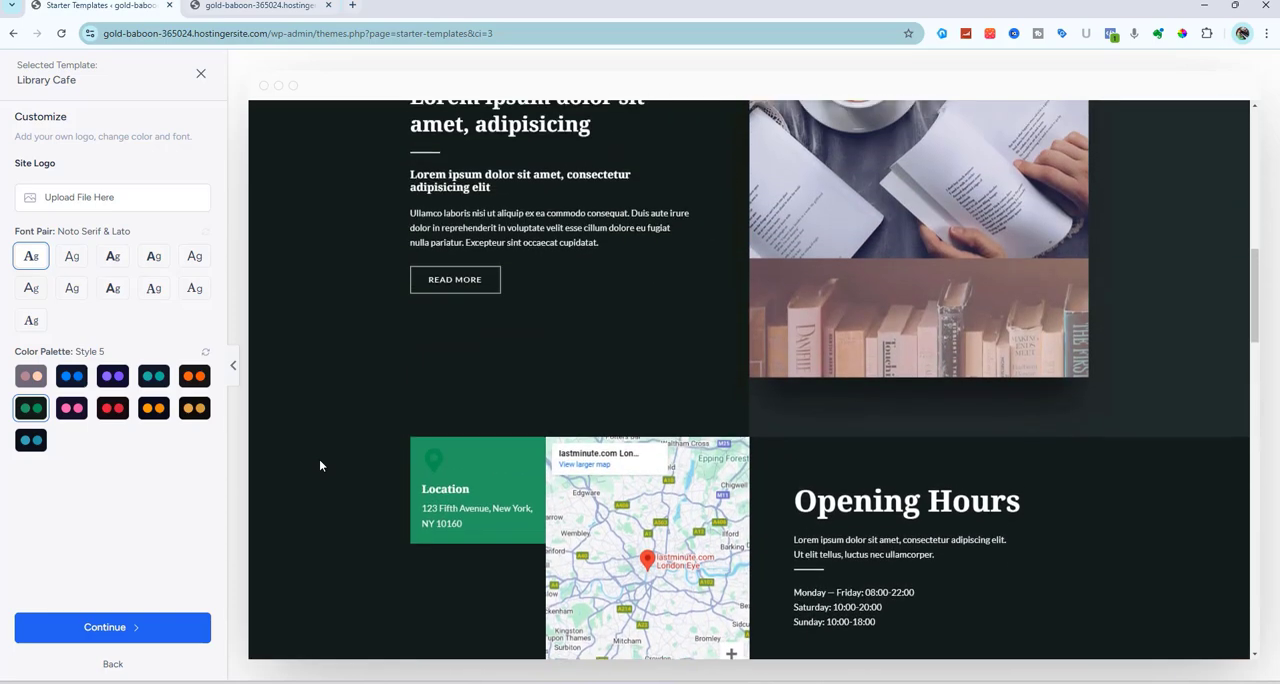
scroll(320, 465, "up", 10)
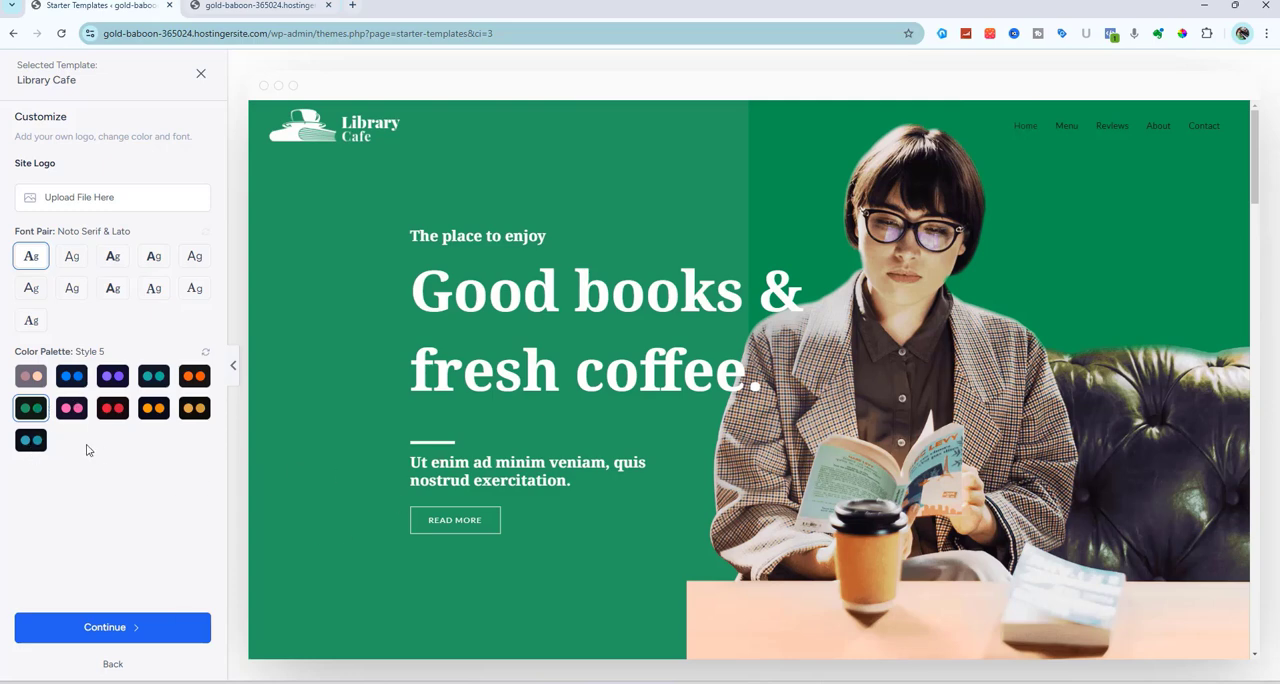
left_click(112, 627)
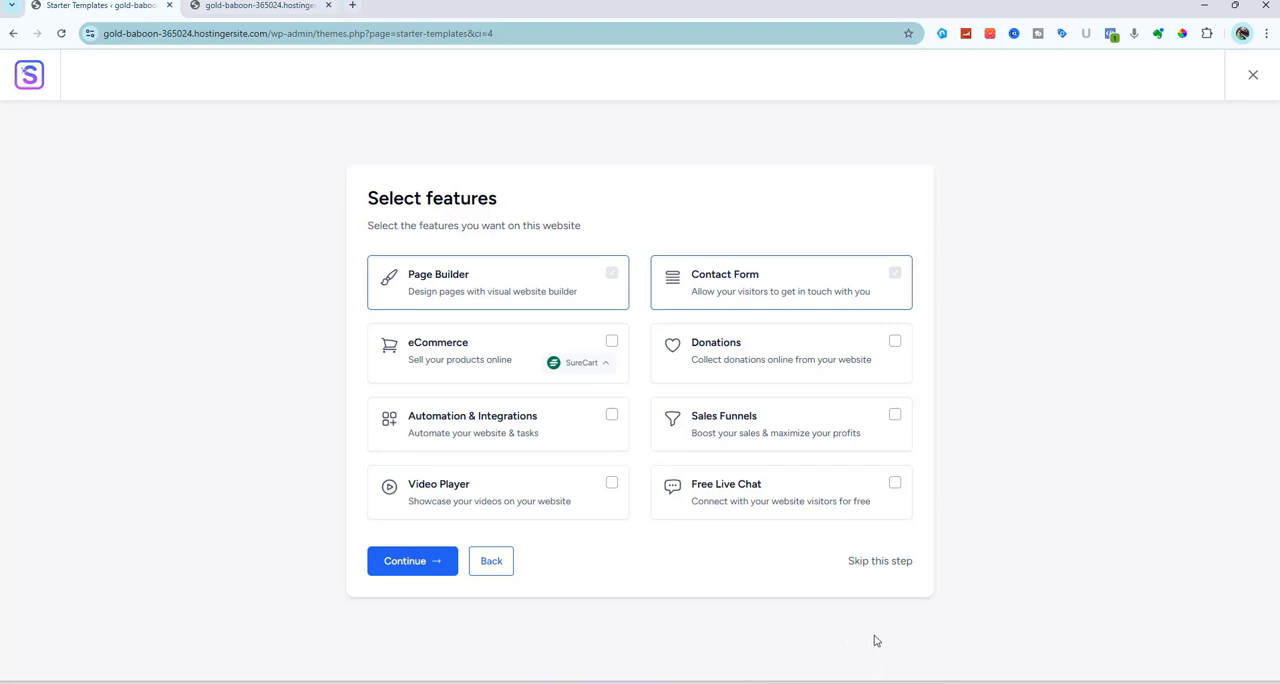
Skip the feature selection, acknowledge that the site settings are overwritten, and submit the form to build the website
left_click(880, 561)
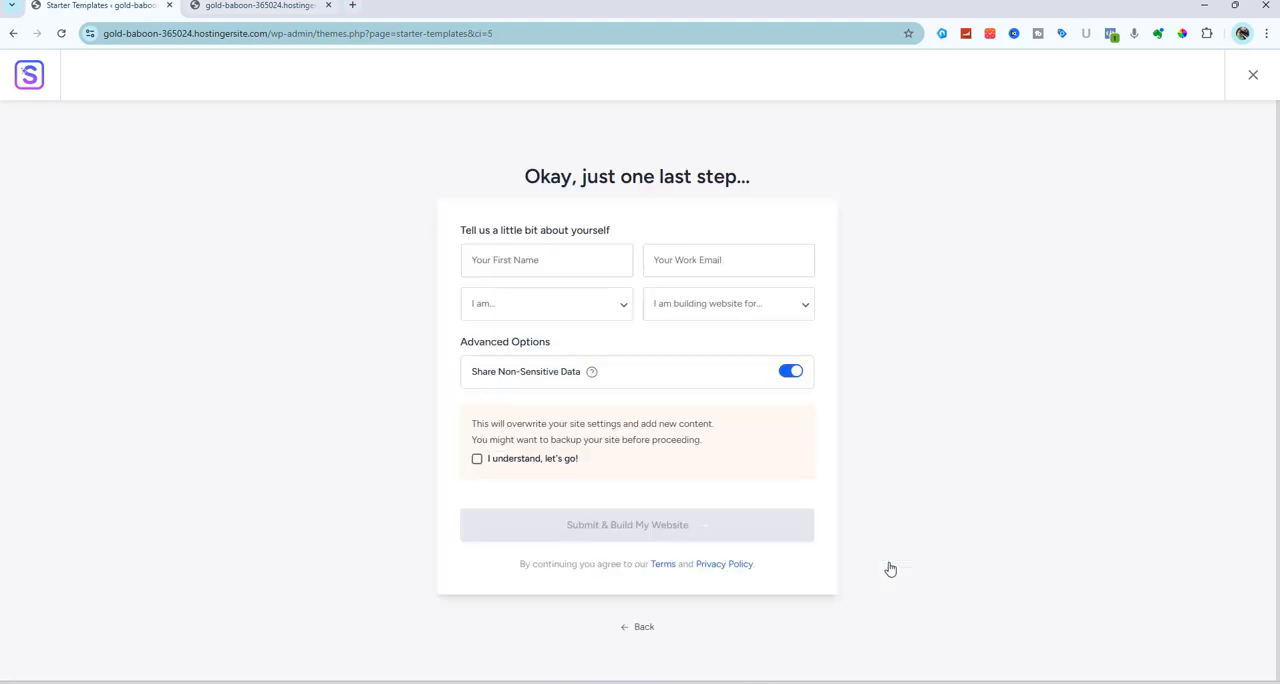
left_click(476, 461)
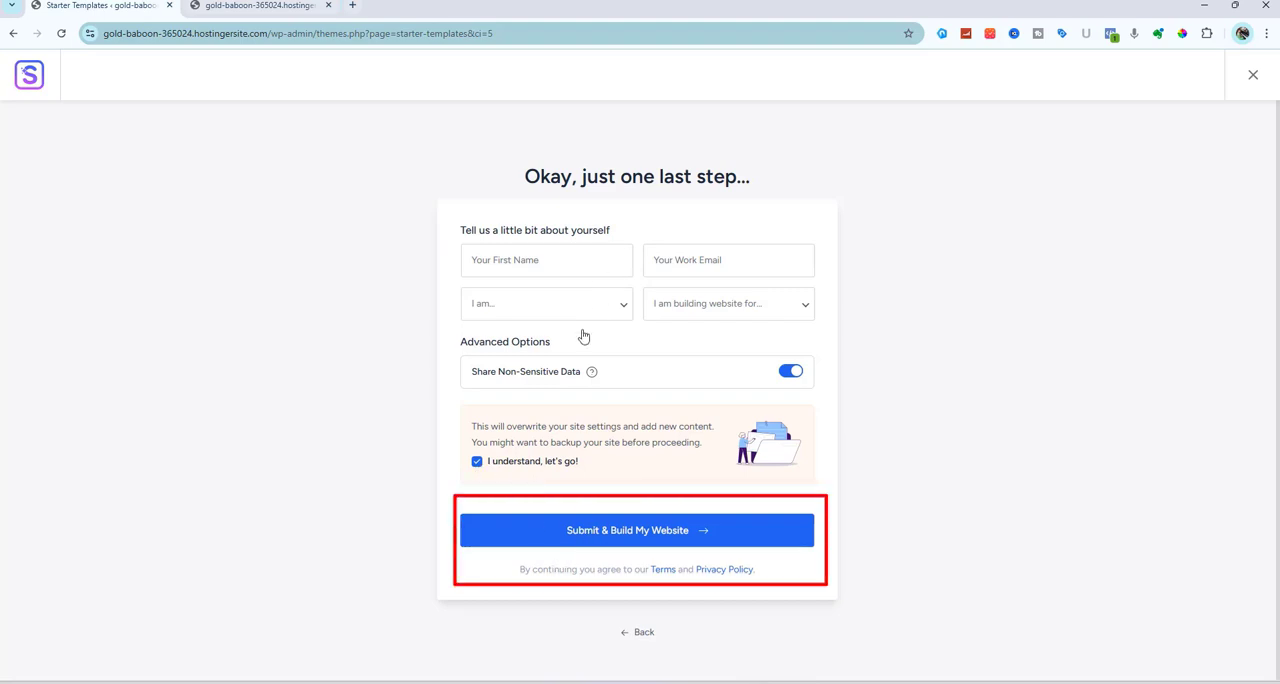
left_click(591, 535)
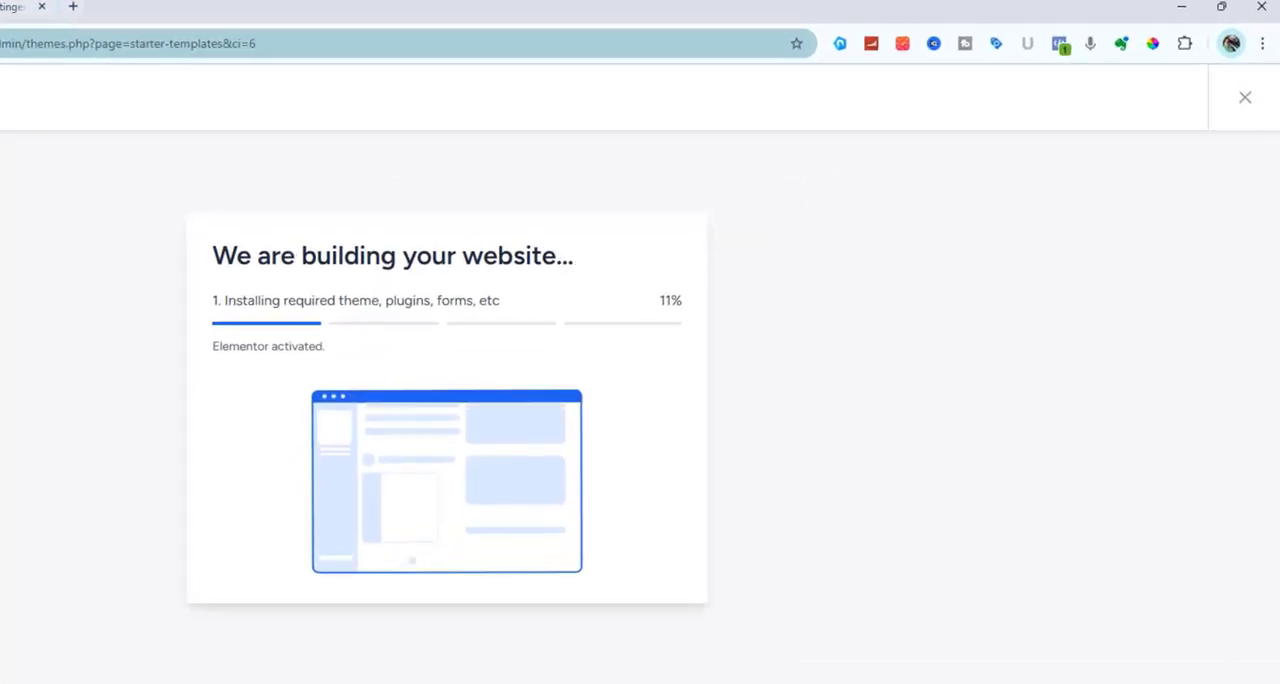
Check the site's current front page while the template import runs, and return to the import progress
left_click(277, 5)
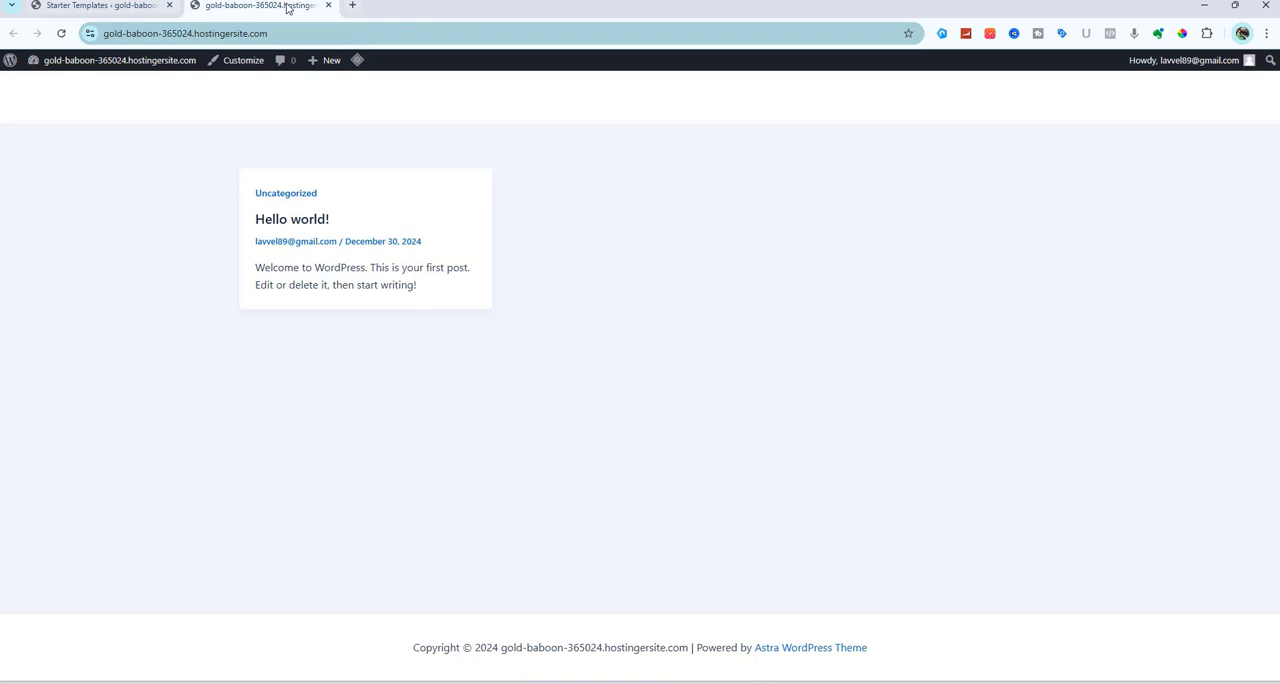
left_click(103, 5)
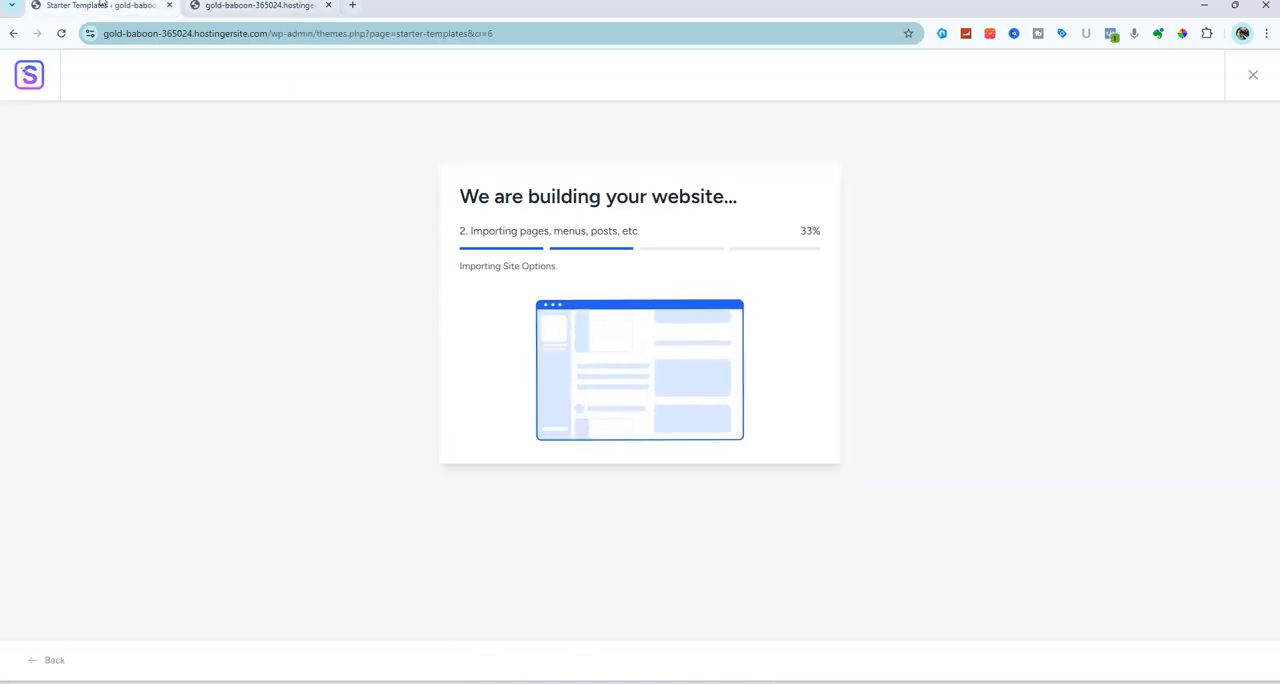
left_click(305, 5)
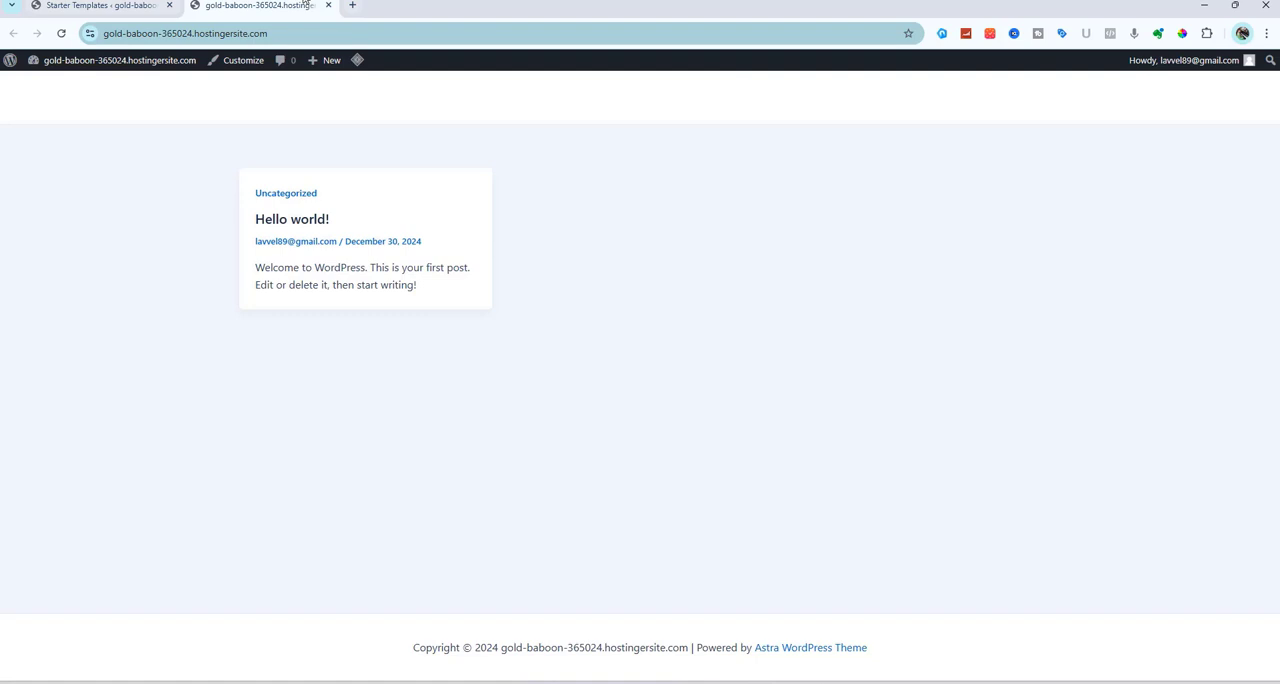
left_click(62, 6)
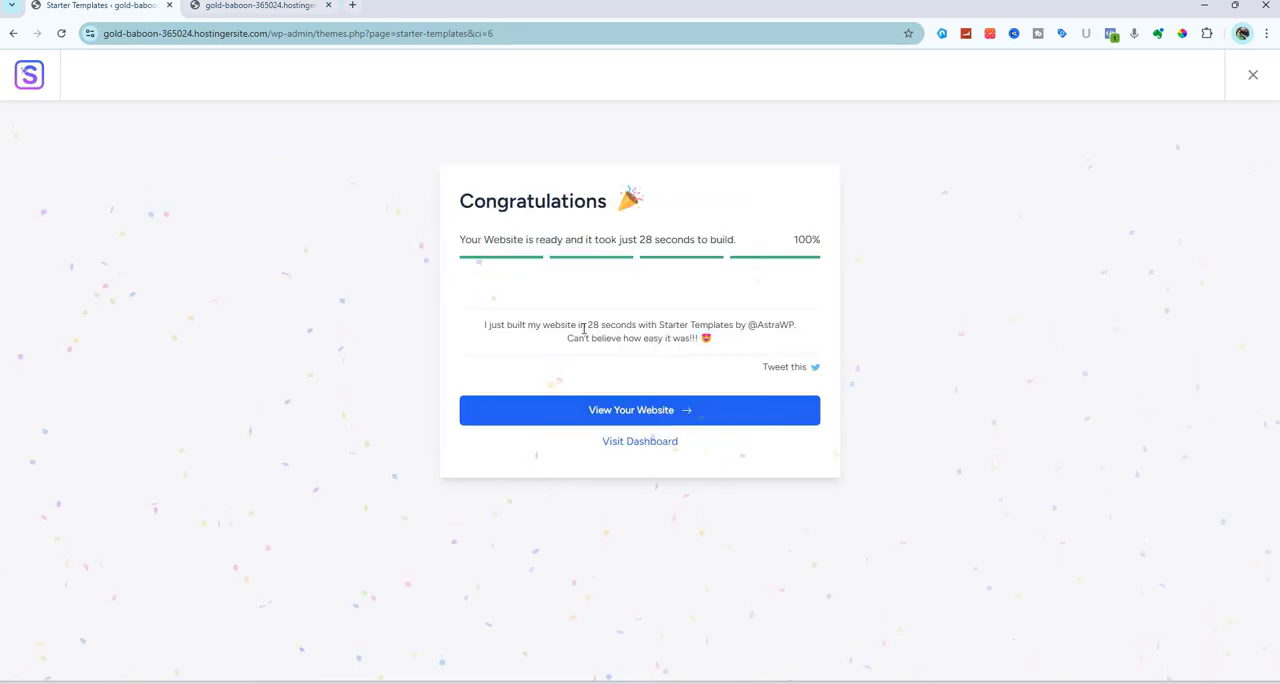
View the newly built website and look through its home page down to the reviews section
left_click(632, 419)
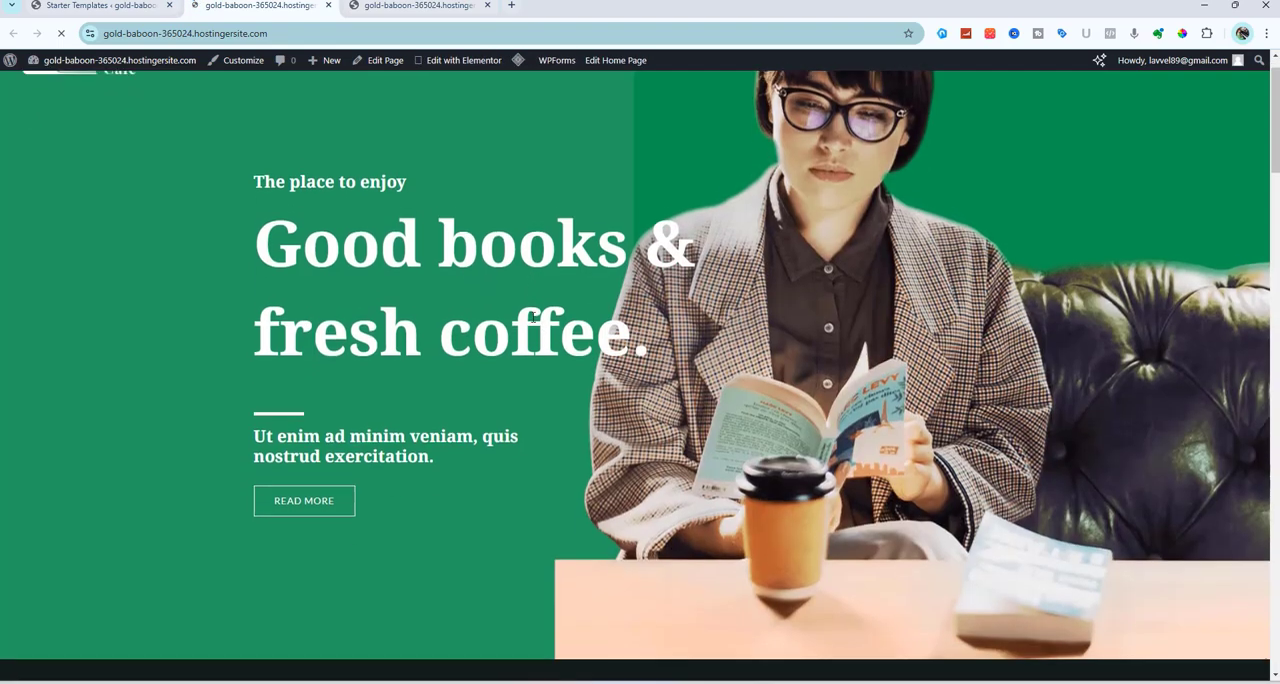
scroll(541, 368, "down", 10)
scroll(533, 316, "down", 10)
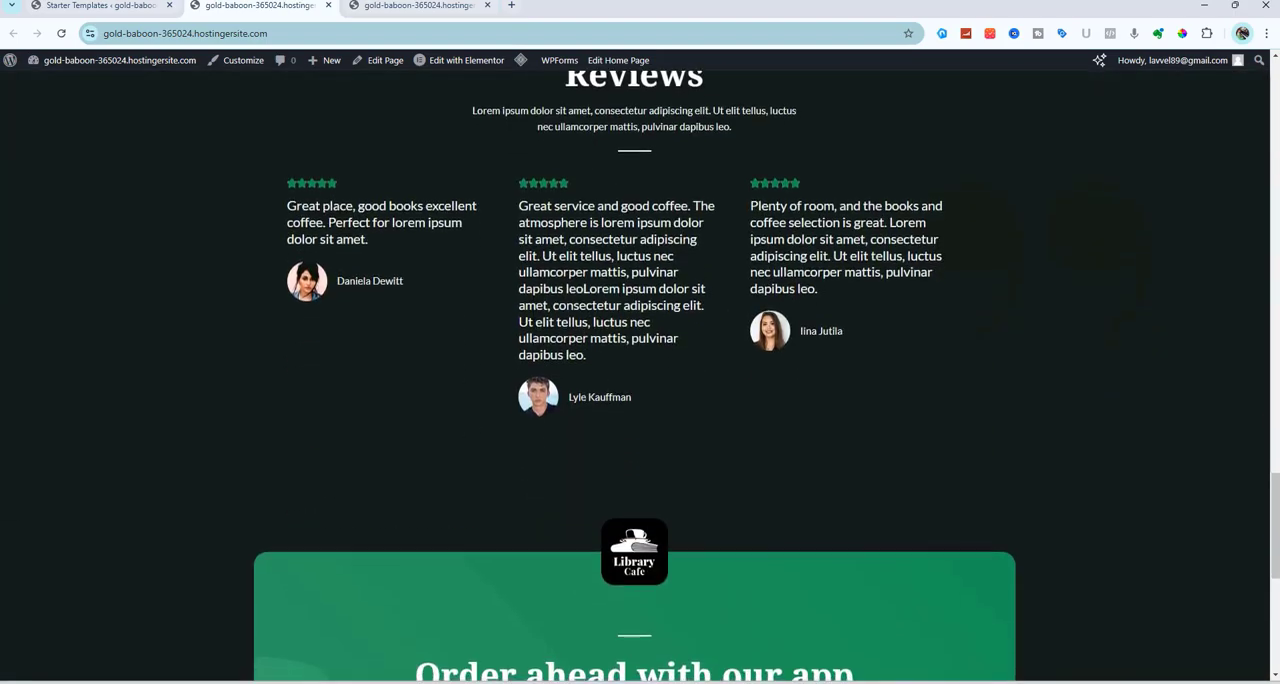
scroll(640, 376, "up", 15)
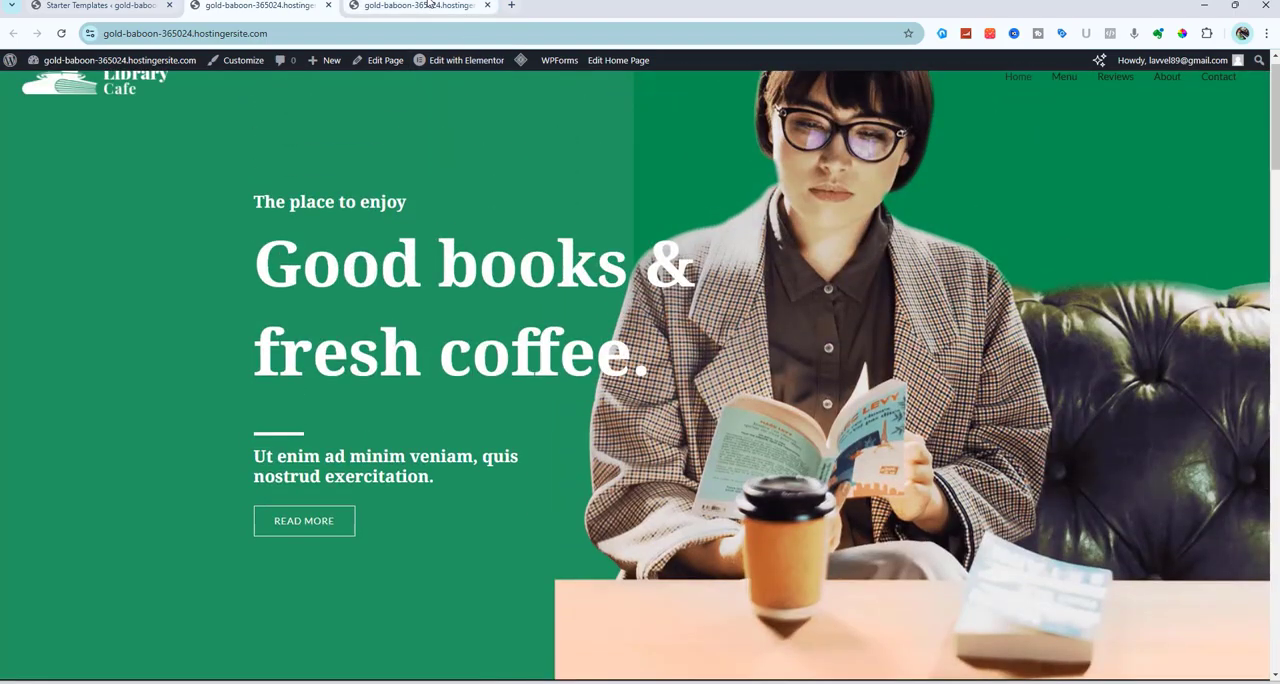
Compare the earlier default front page with the new home page, and examine the new page's menu, app and opening hours sections
left_click(432, 6)
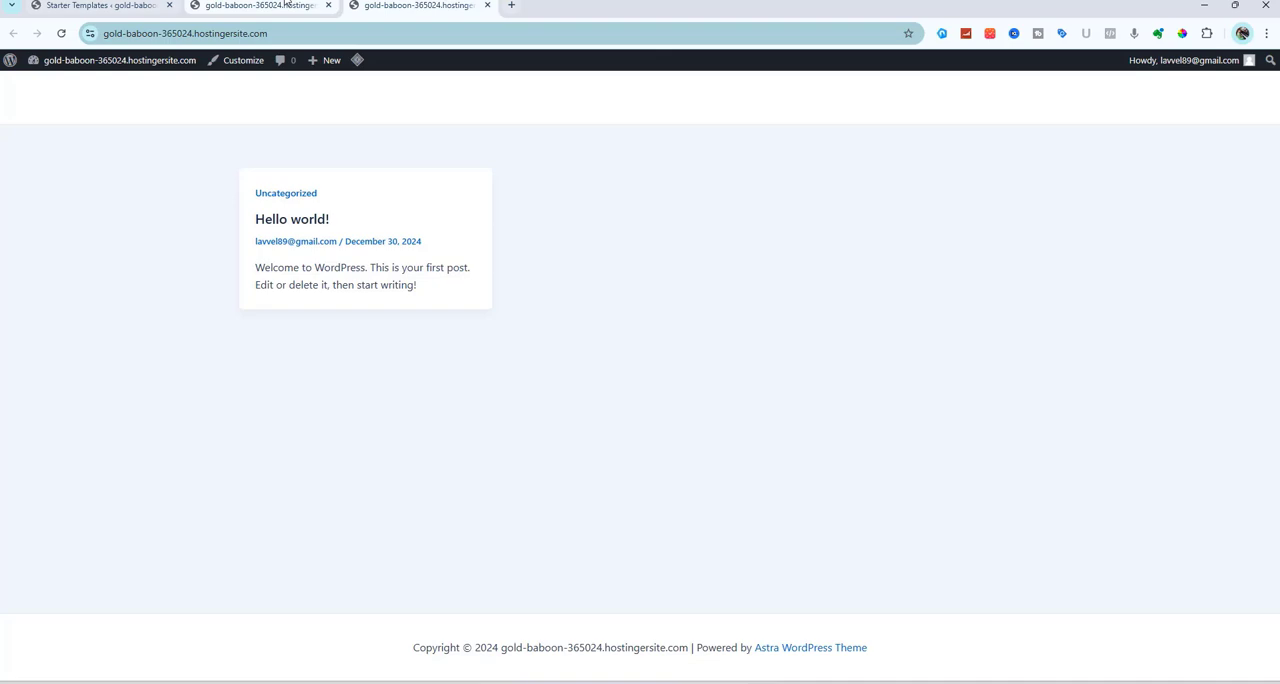
left_click(286, 4)
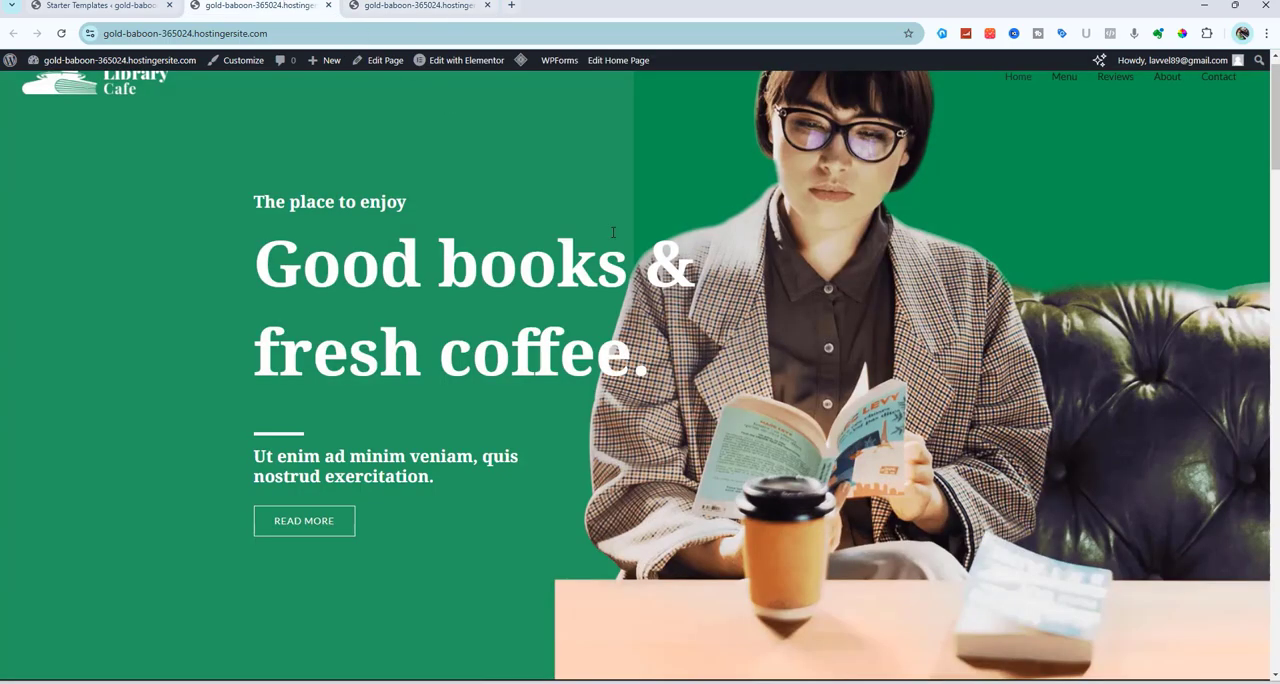
scroll(613, 232, "down", 20)
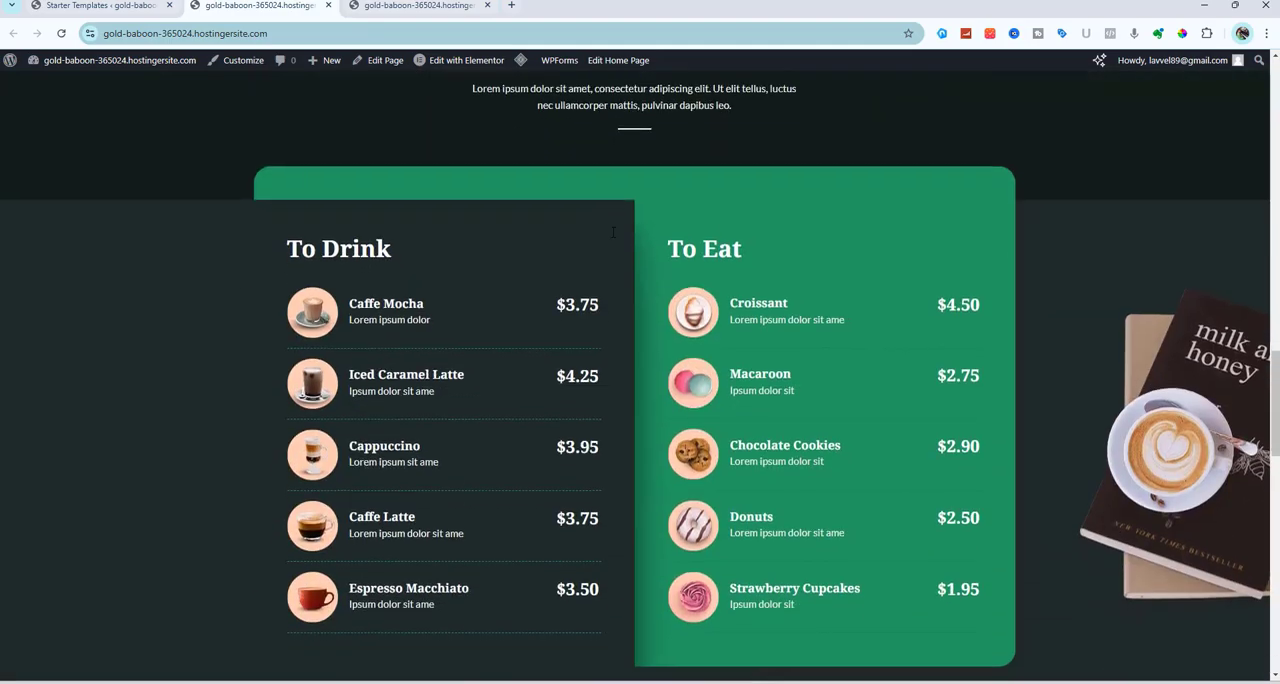
scroll(613, 232, "down", 10)
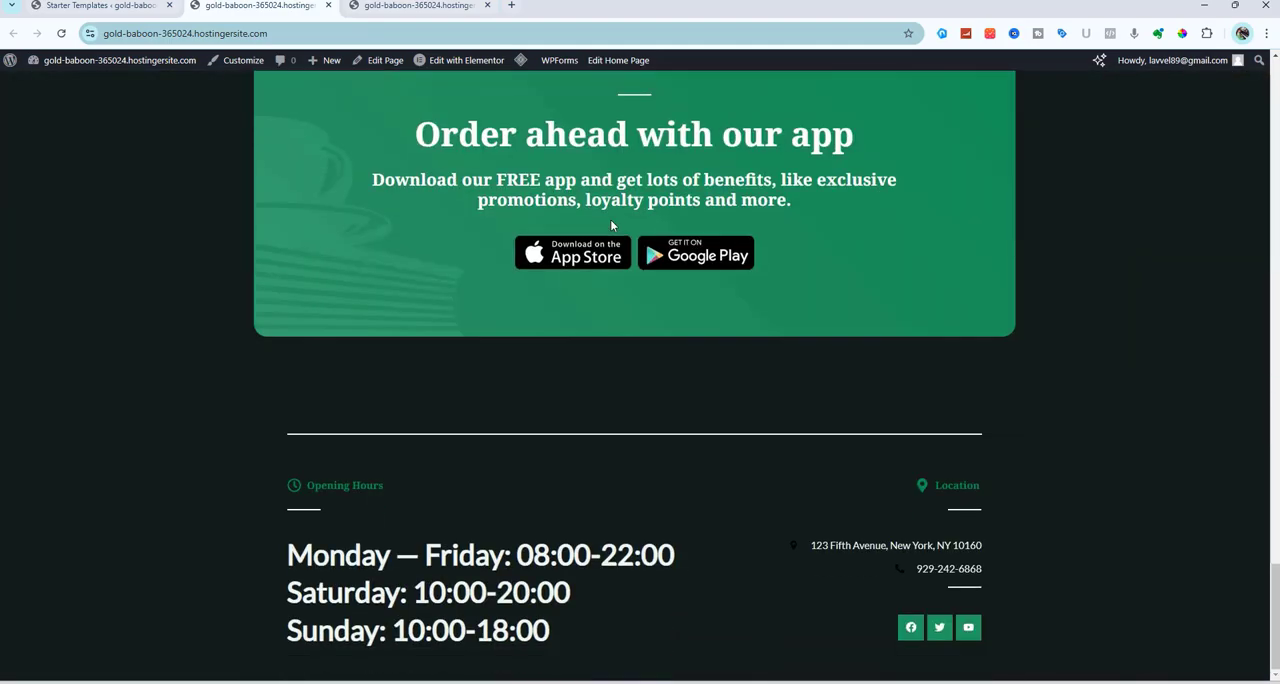
scroll(612, 226, "up", 15)
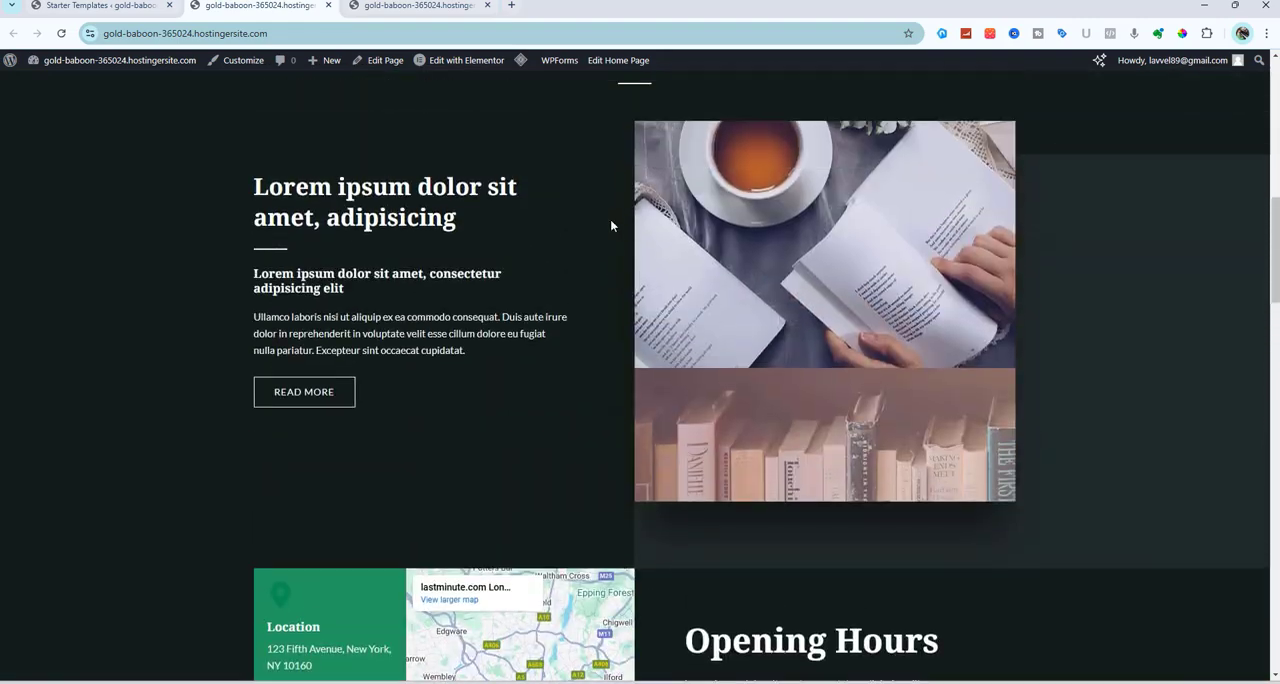
scroll(610, 225, "up", 8)
left_click(120, 5)
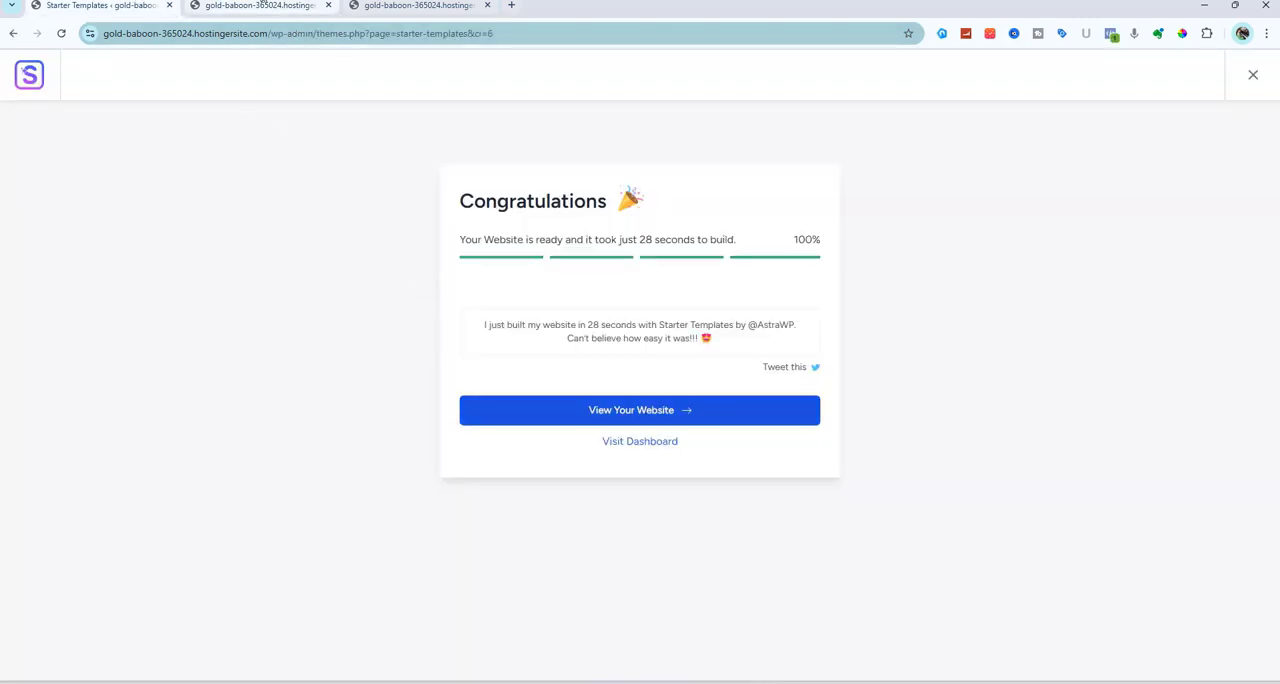
Examine the new site's Menu and Reviews pages, and return to the home page
left_click(263, 5)
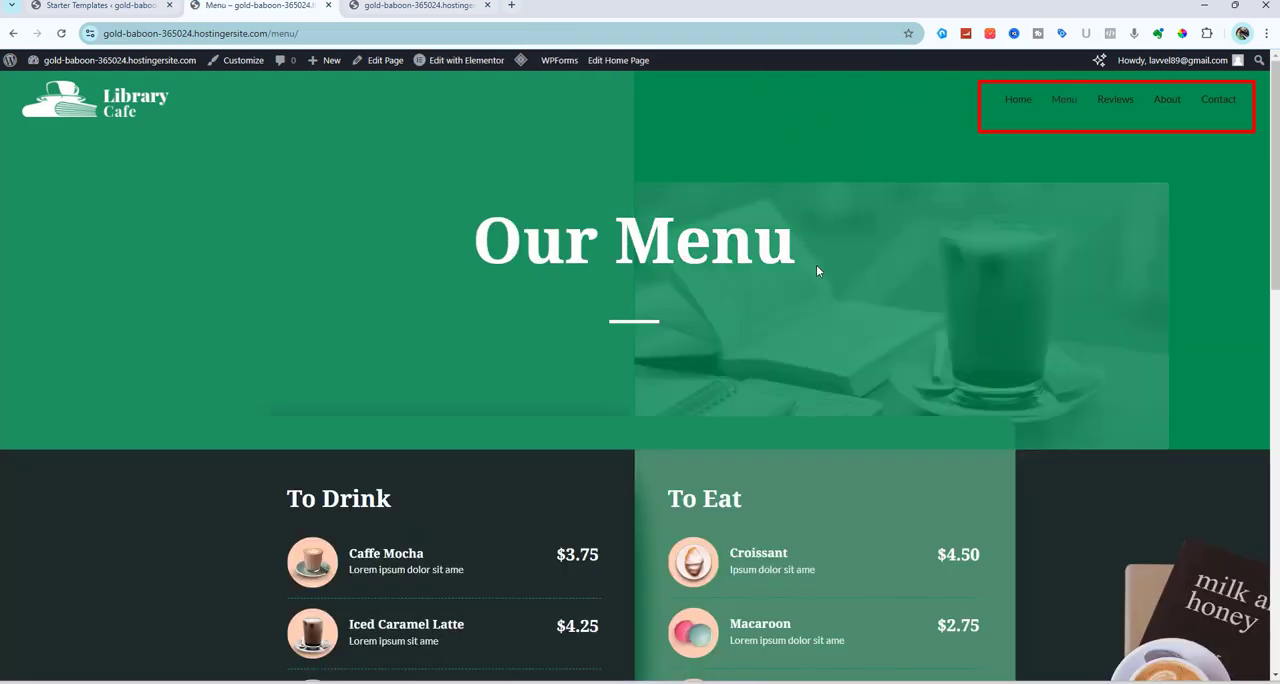
scroll(883, 412, "down", 3)
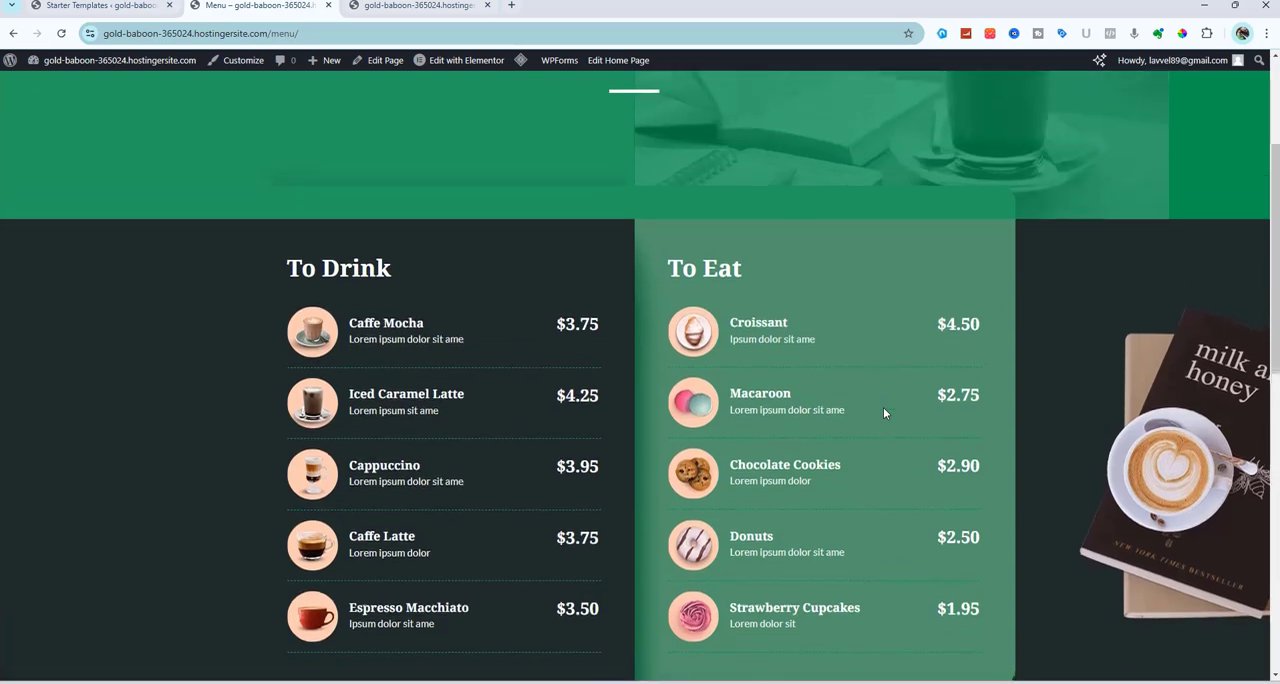
scroll(883, 412, "up", 3)
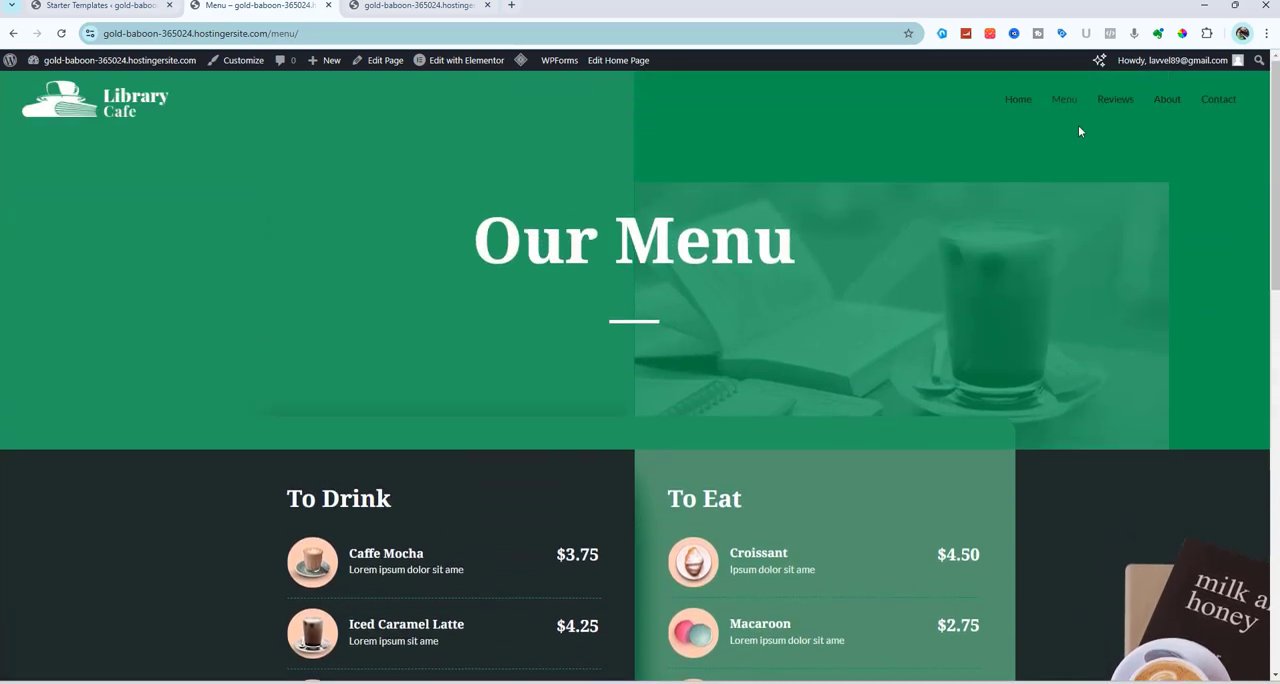
left_click(1116, 100)
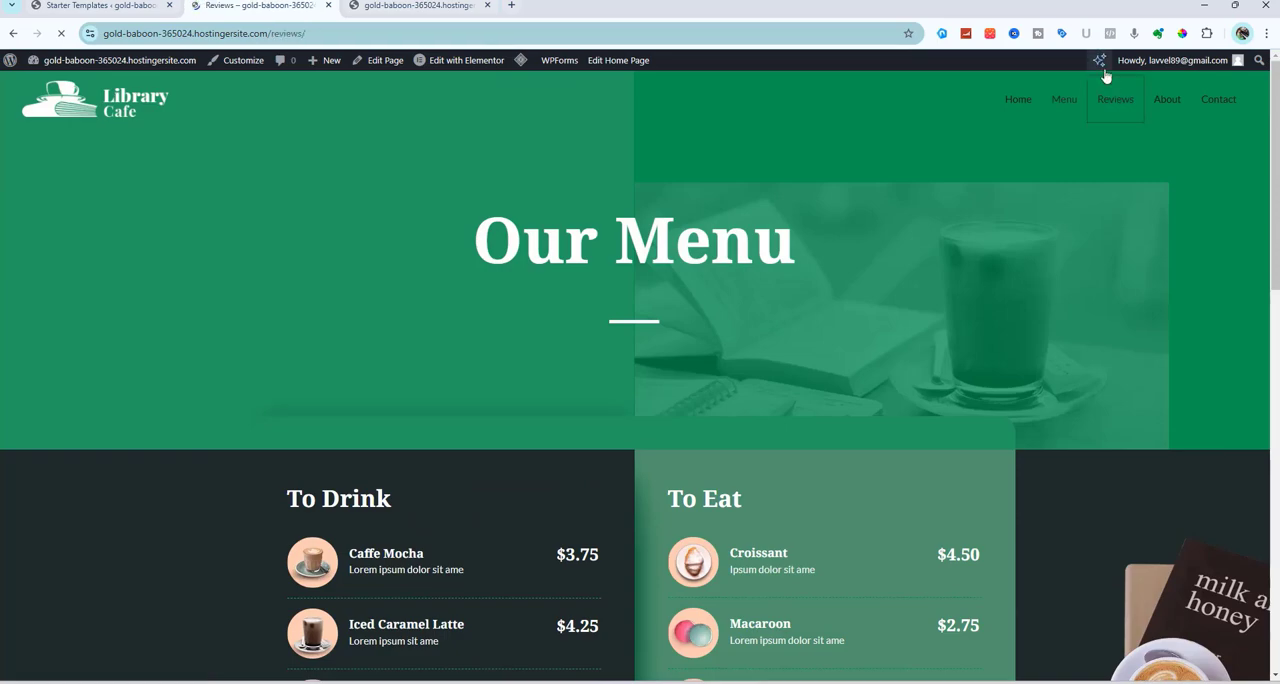
scroll(1084, 124, "down", 10)
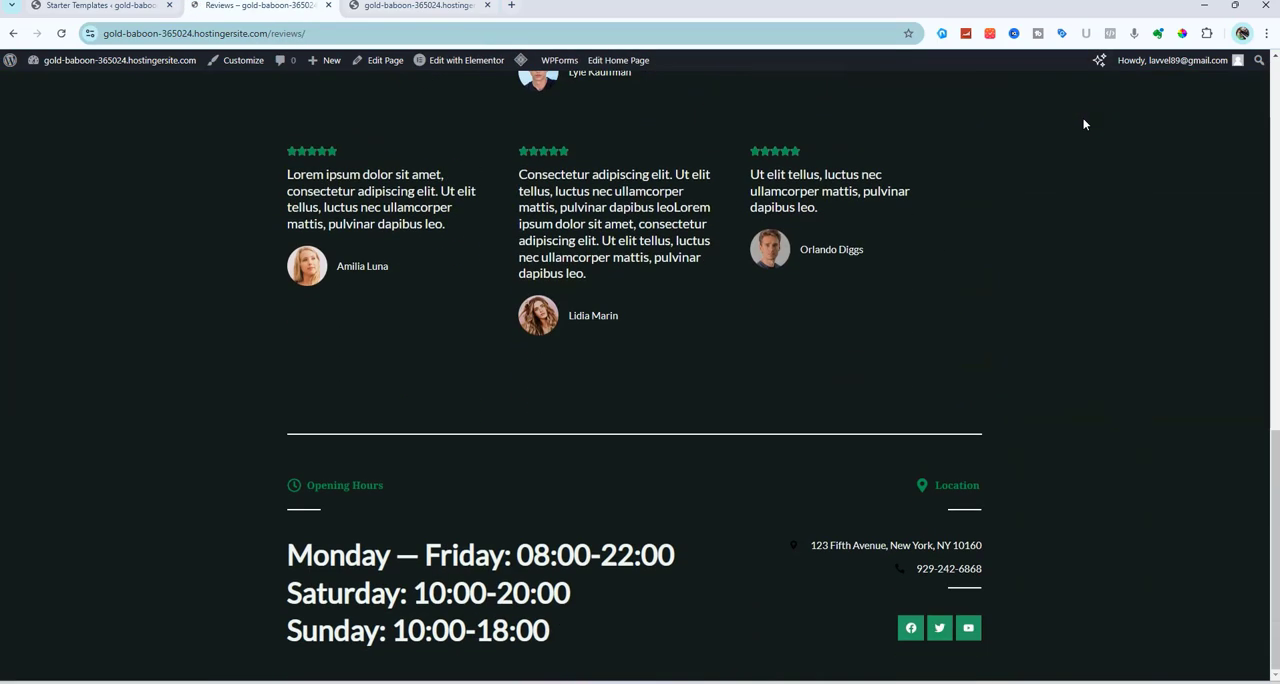
scroll(1083, 120, "up", 10)
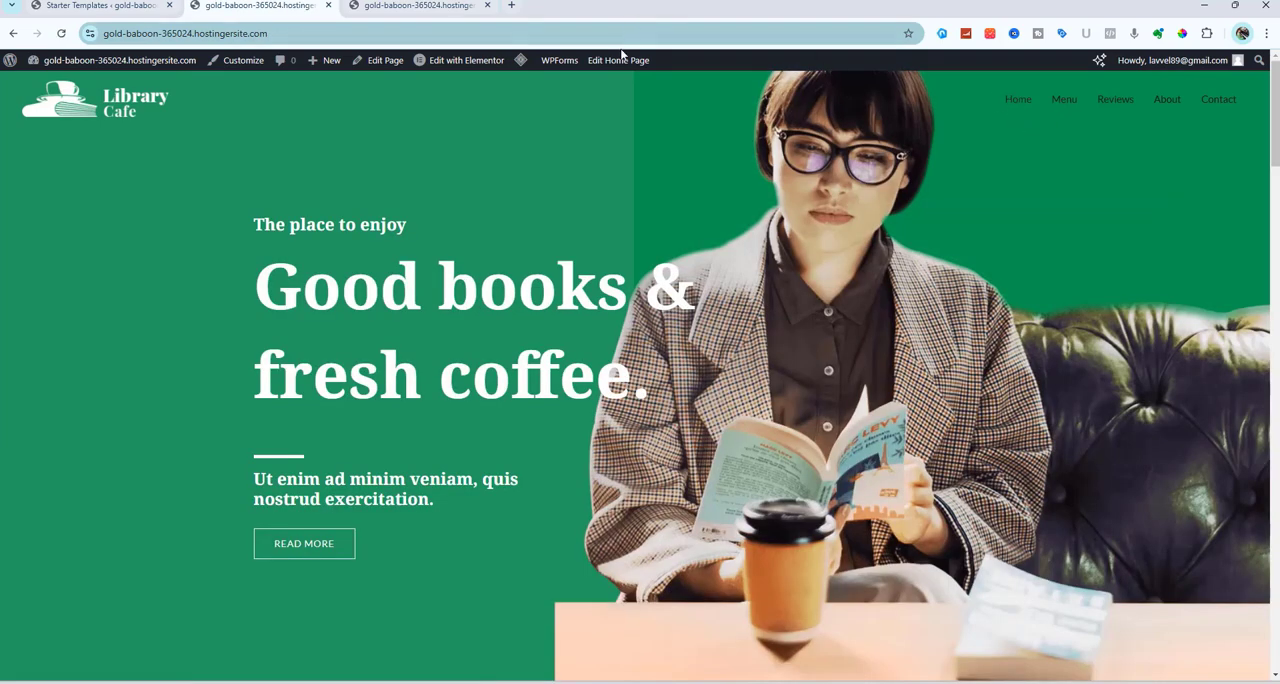
Open the home page for editing with Elementor and dismiss the productivity checklist
mouse_move(470, 66)
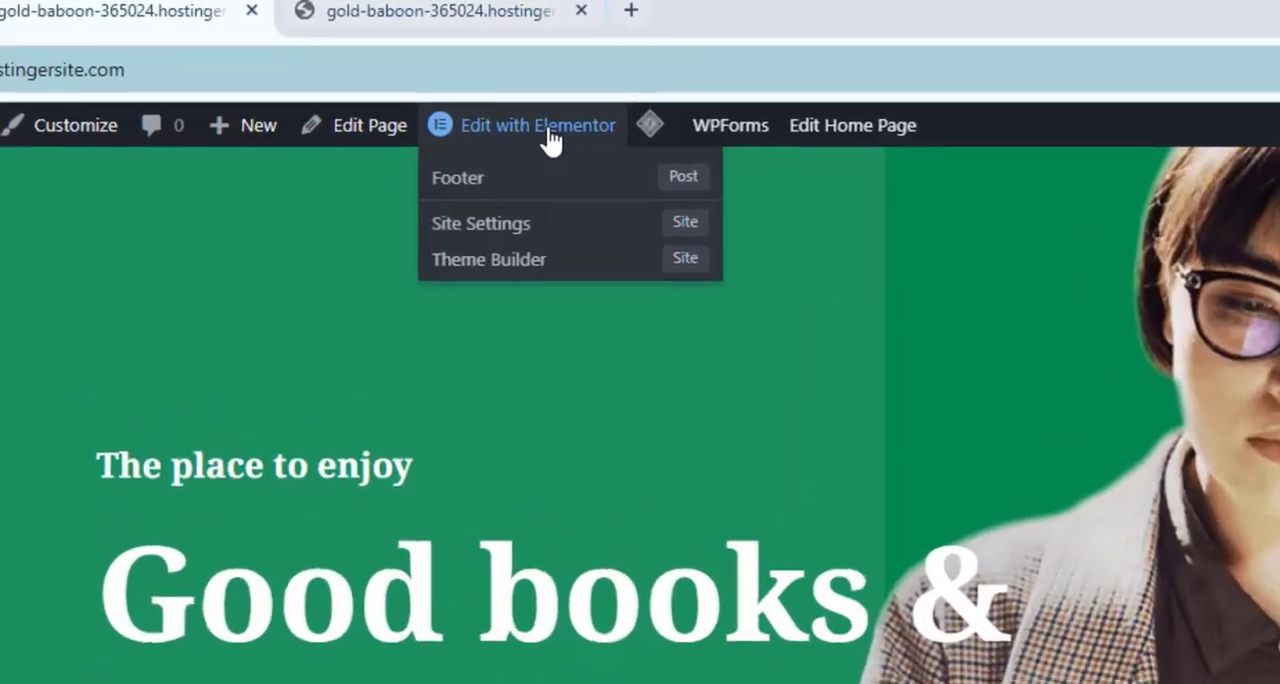
left_click(471, 113)
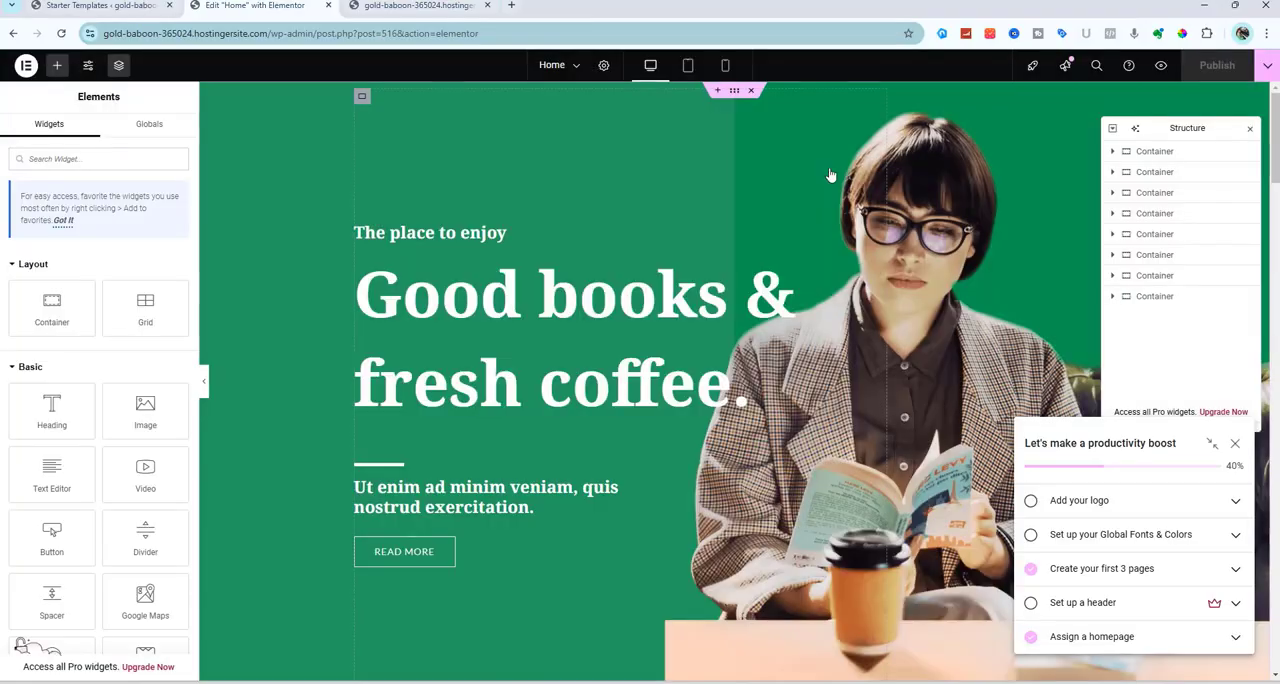
left_click(1236, 445)
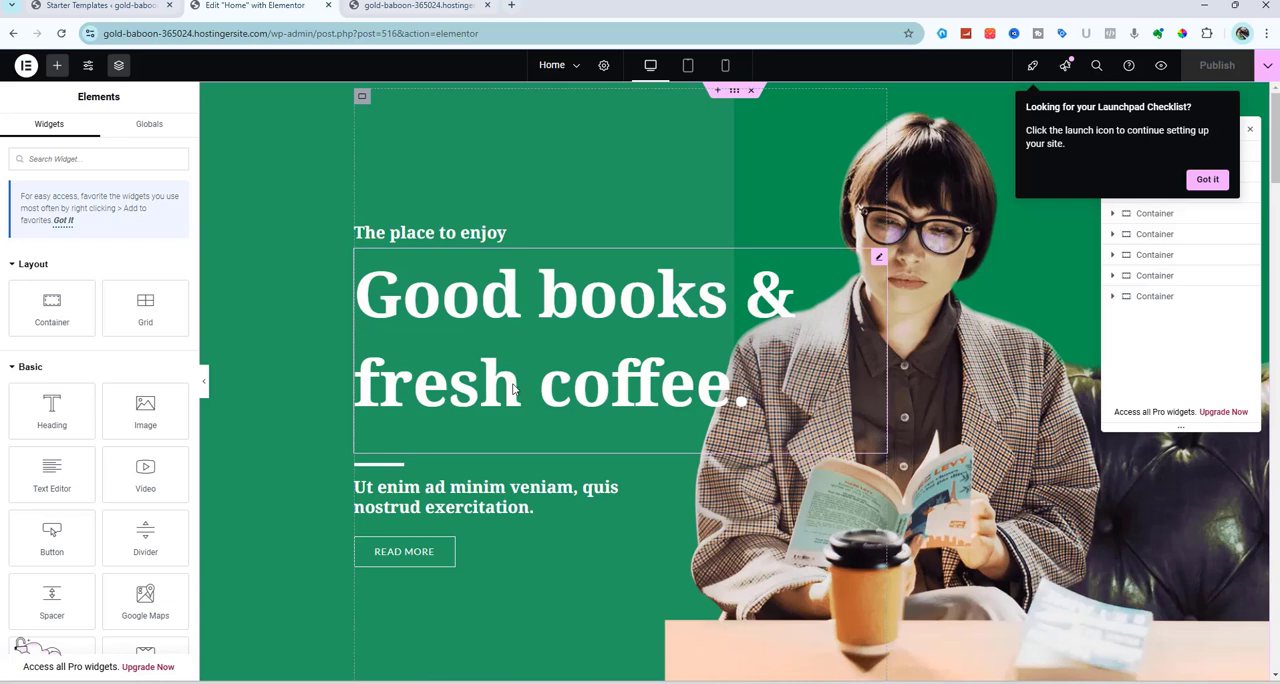
Append "change your content here" to the "Good books & fresh coffee." heading in the hero section
left_click(484, 315)
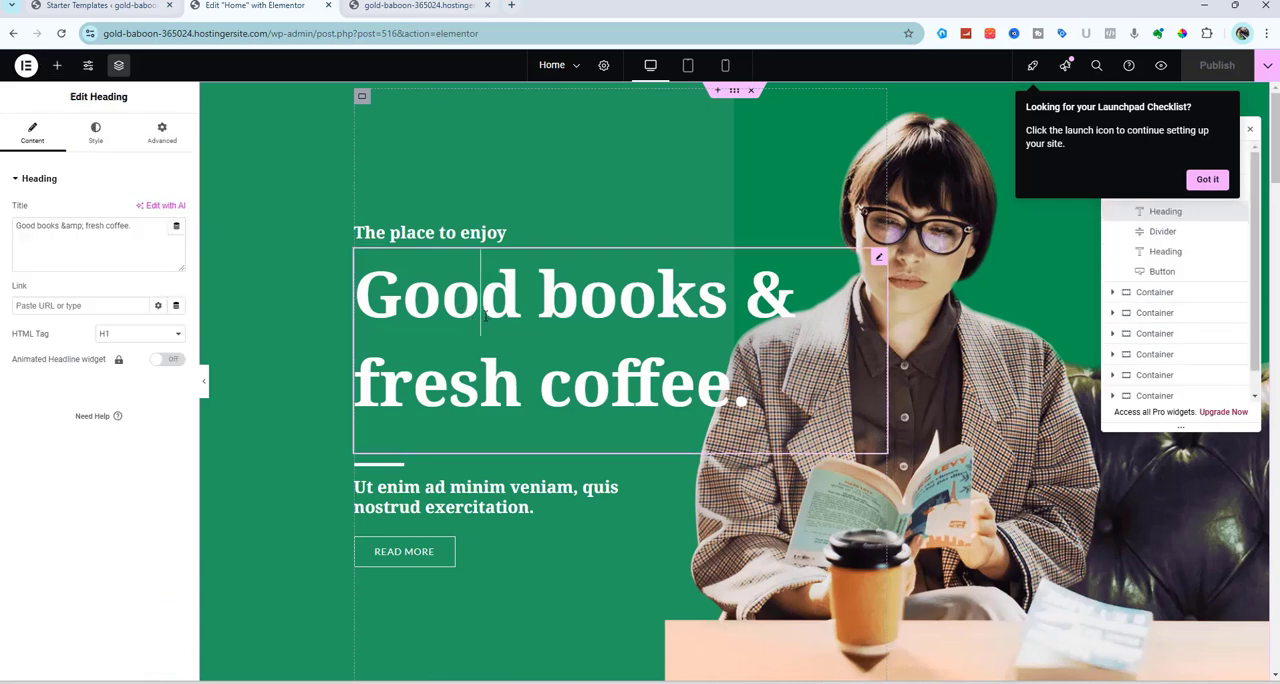
left_click(142, 227)
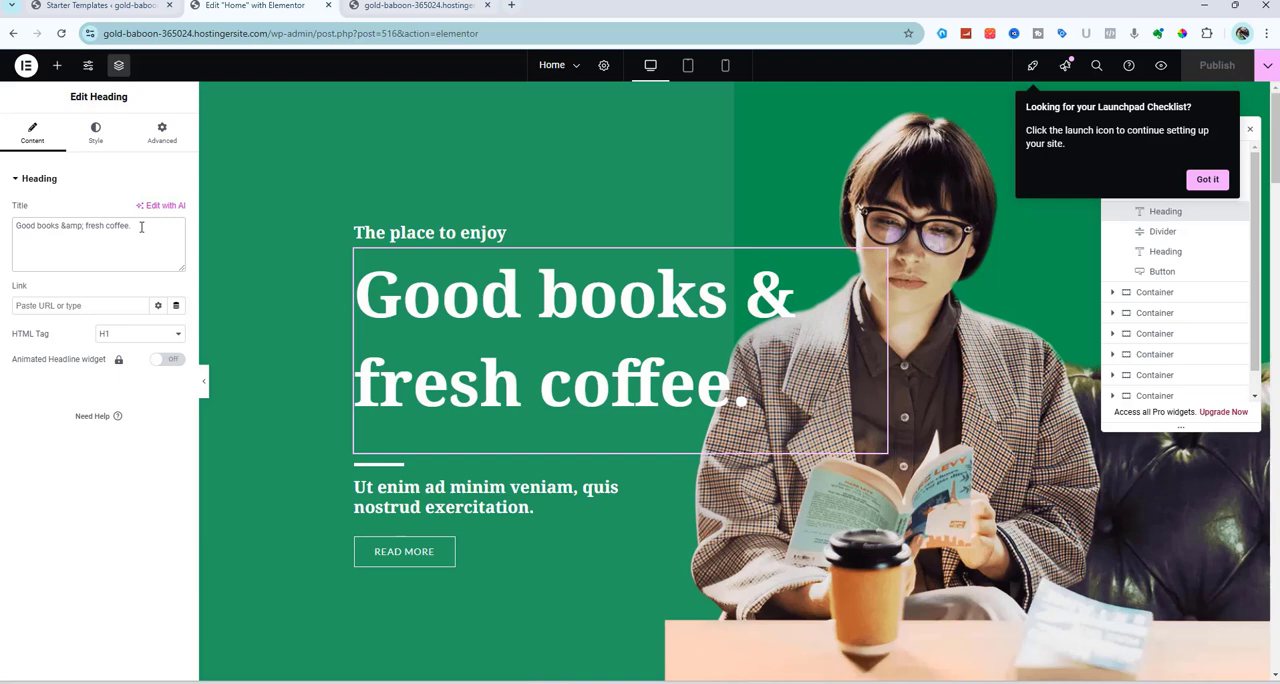
type("ch")
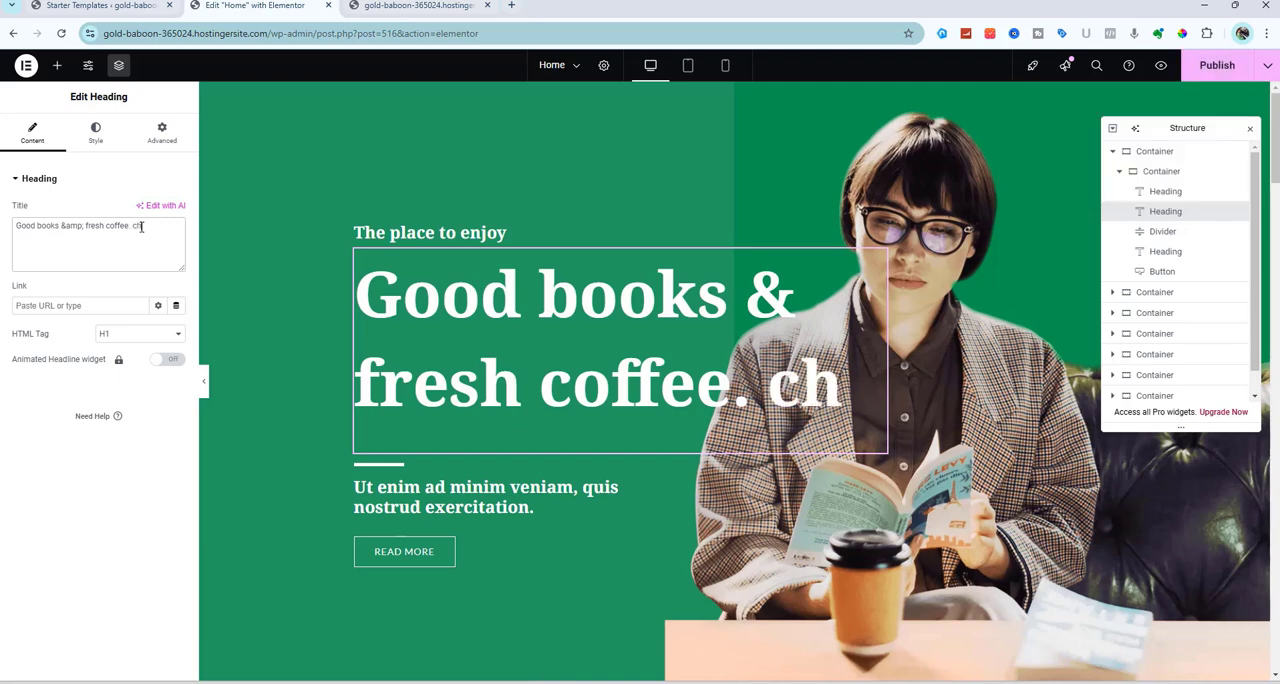
type("ange y")
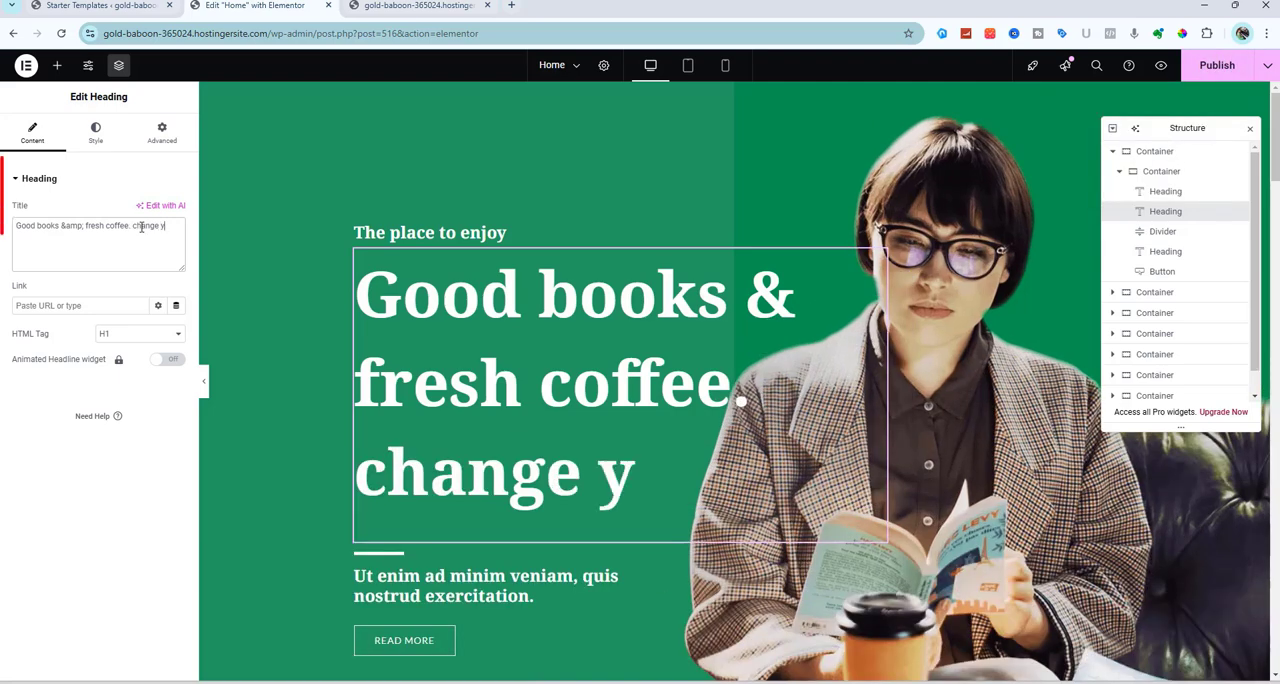
type("our")
type(" co")
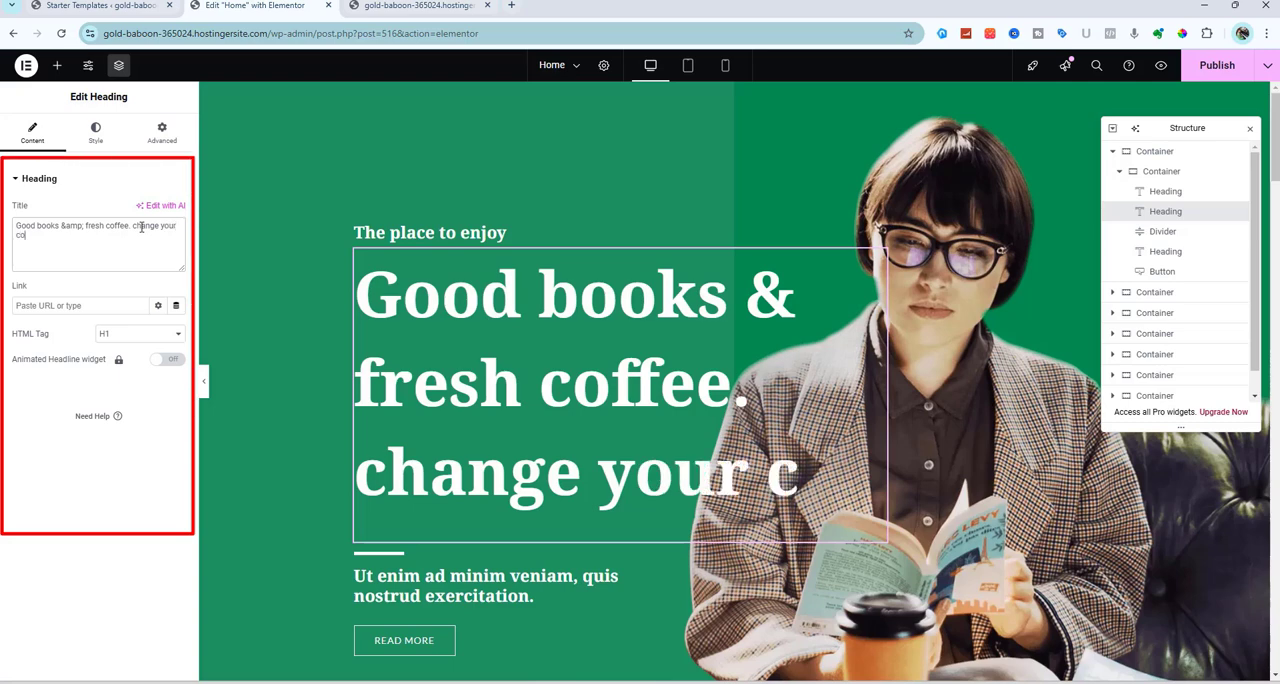
type("ntent here")
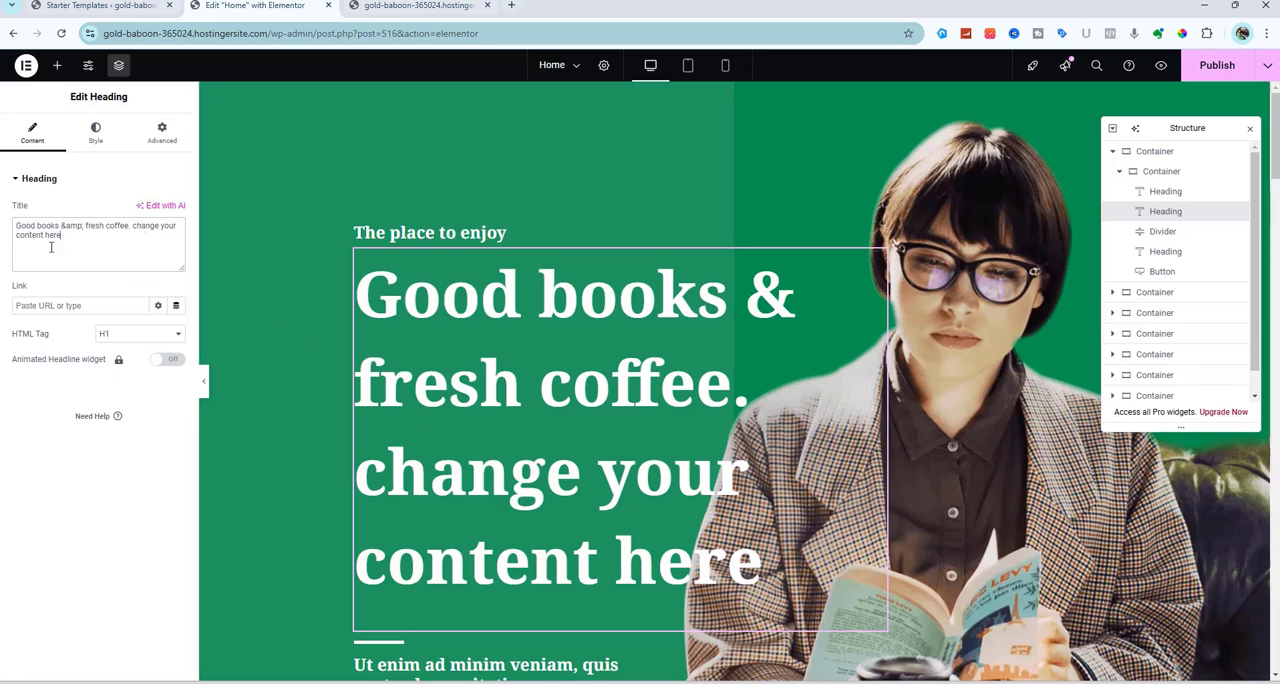
Try the H3 HTML tag on the hero heading and set it back to H1
left_click(121, 343)
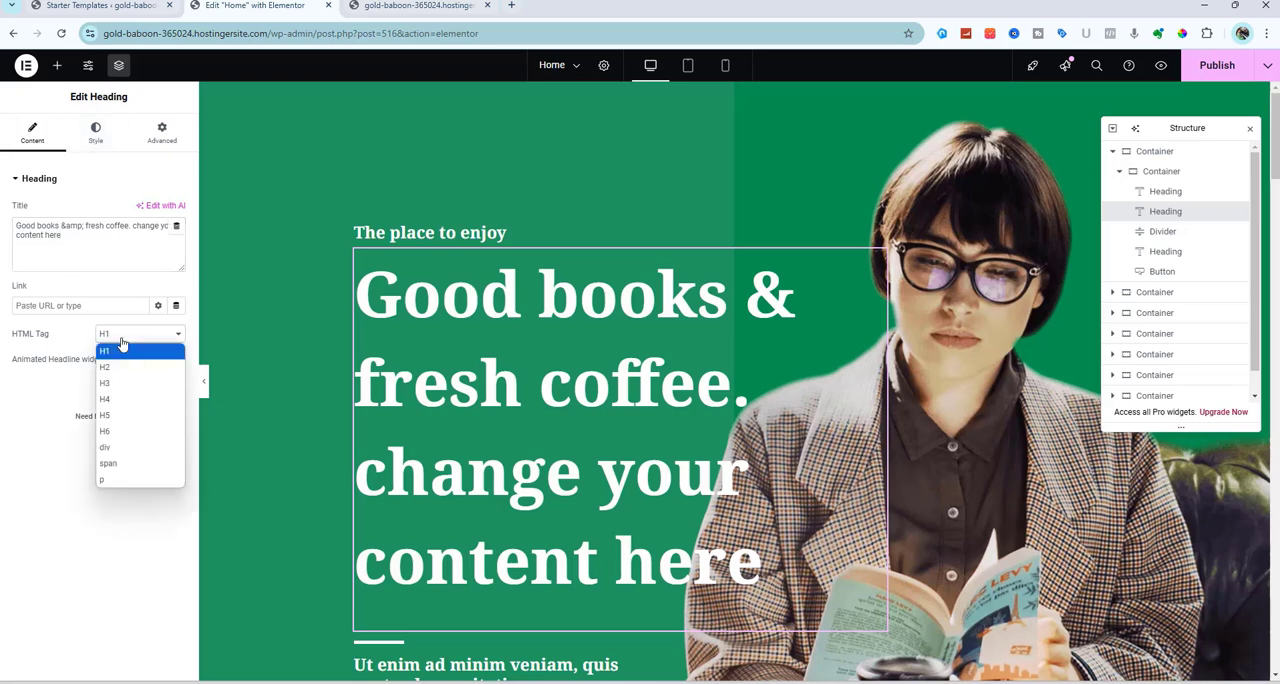
left_click(122, 391)
left_click(141, 340)
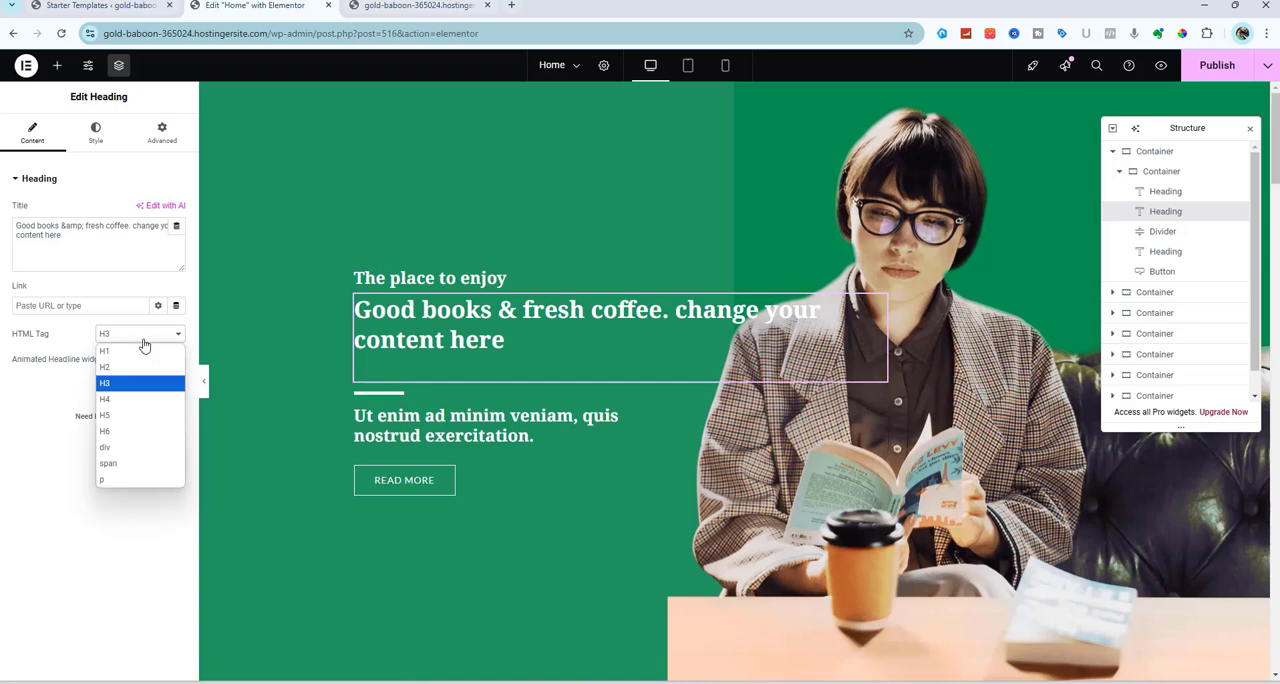
left_click(135, 355)
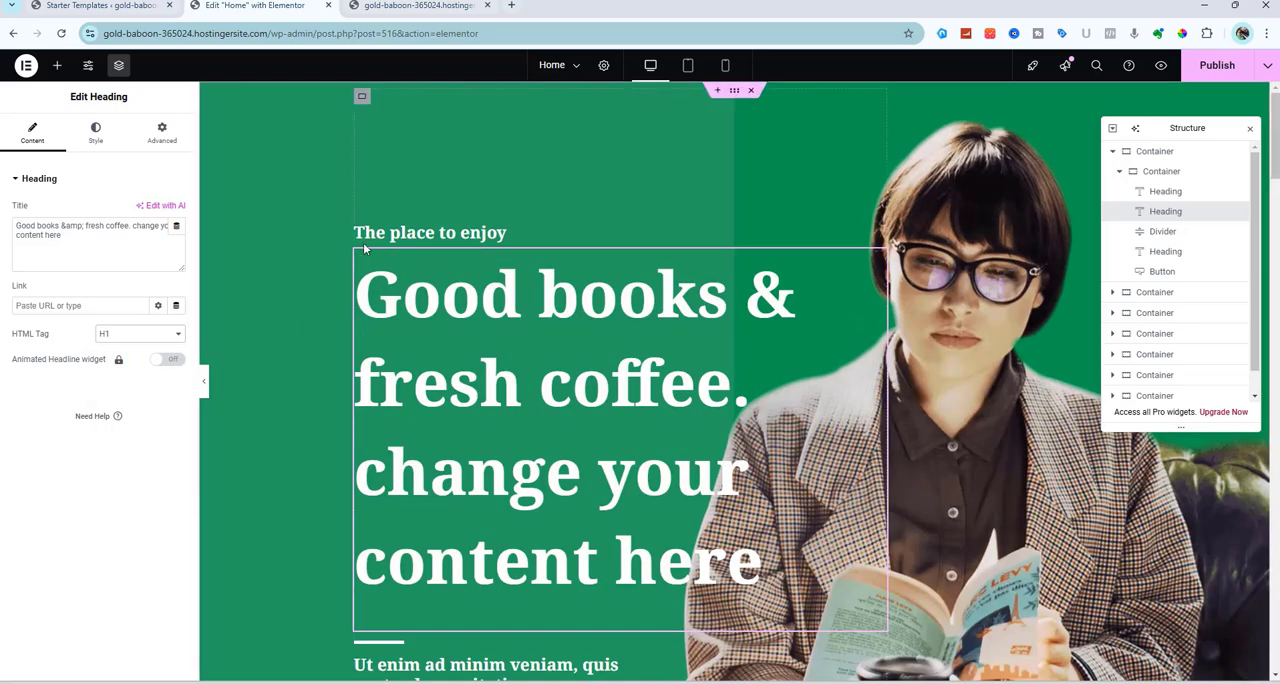
Try the center, right and justified alignments on the hero heading, and align it left
left_click(96, 134)
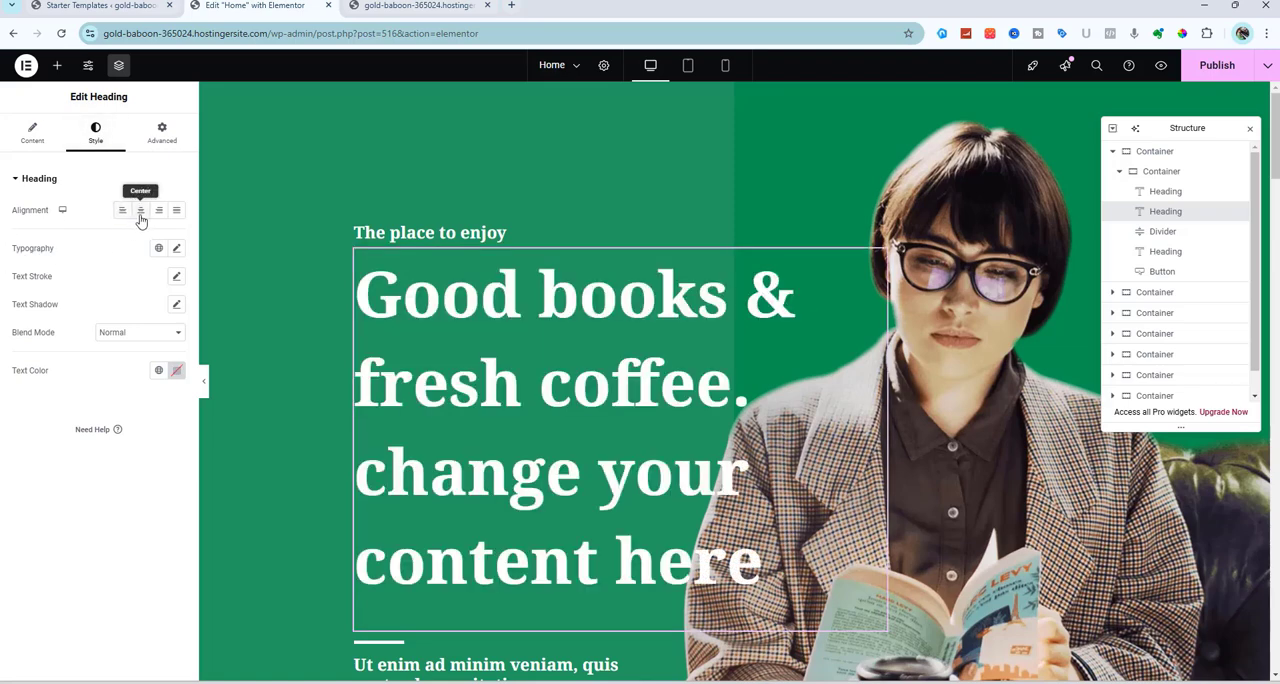
left_click(140, 212)
left_click(158, 213)
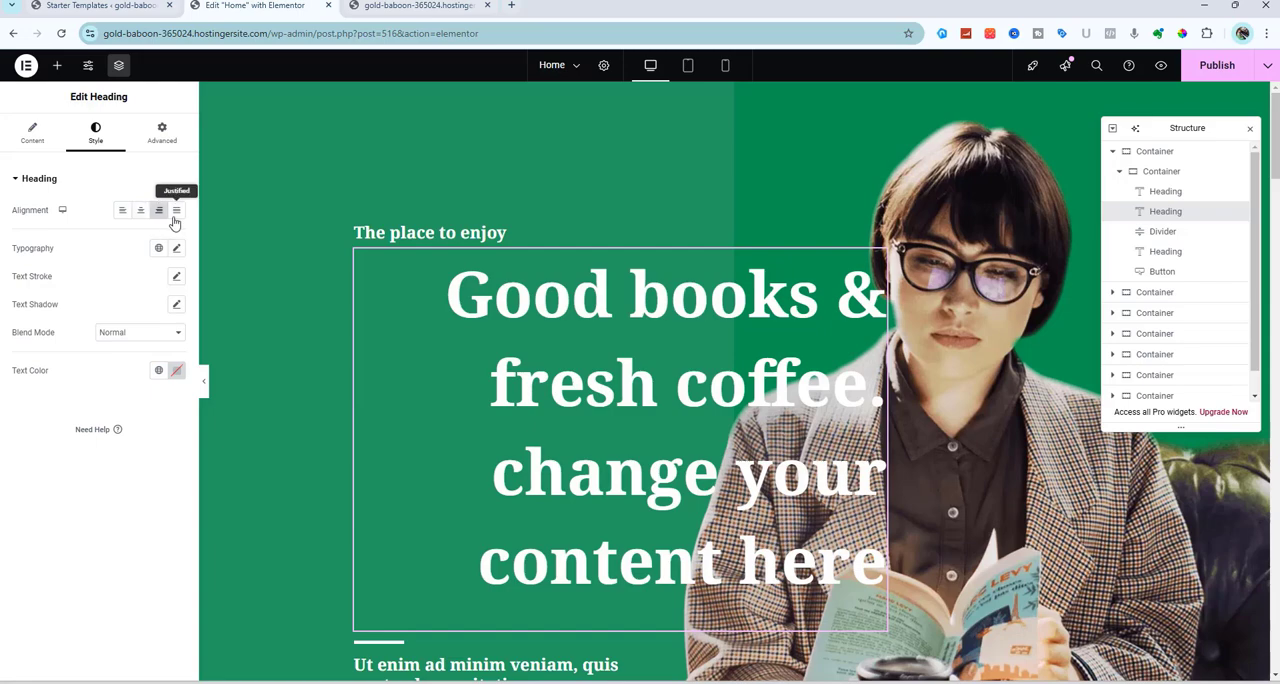
left_click(176, 211)
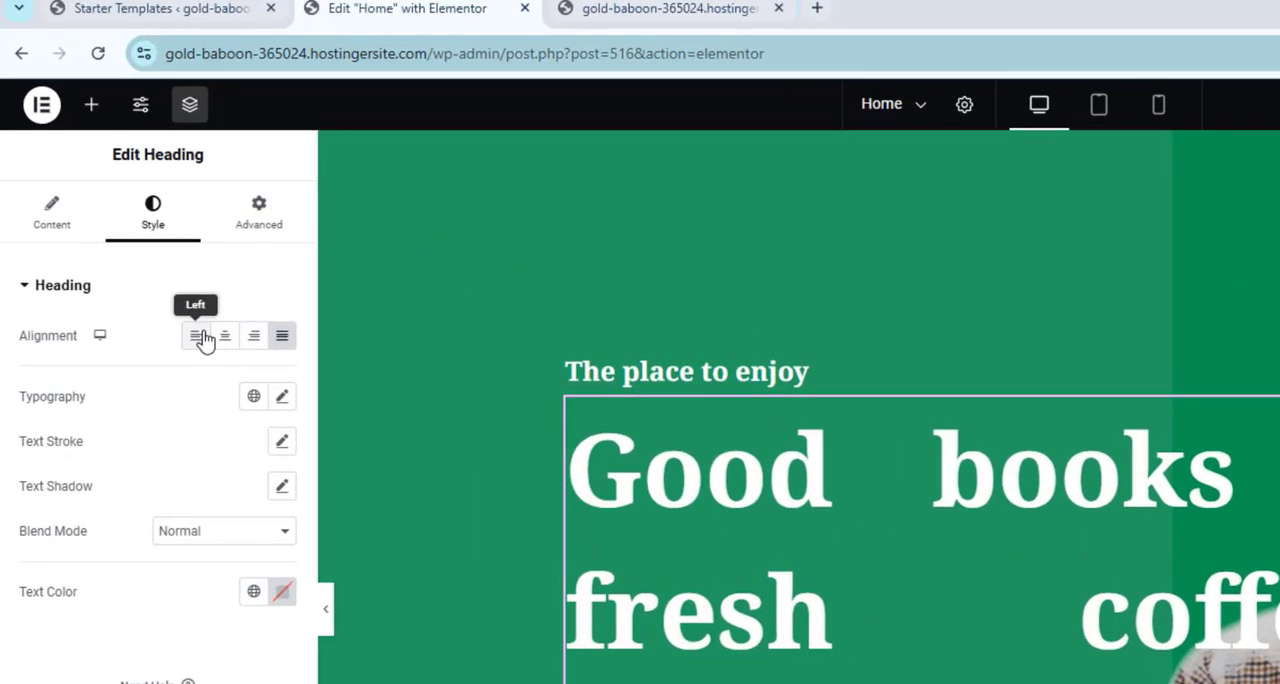
left_click(198, 336)
Review the hero heading's typography options and the content settings of the subheading and Read More button below it
left_click(283, 397)
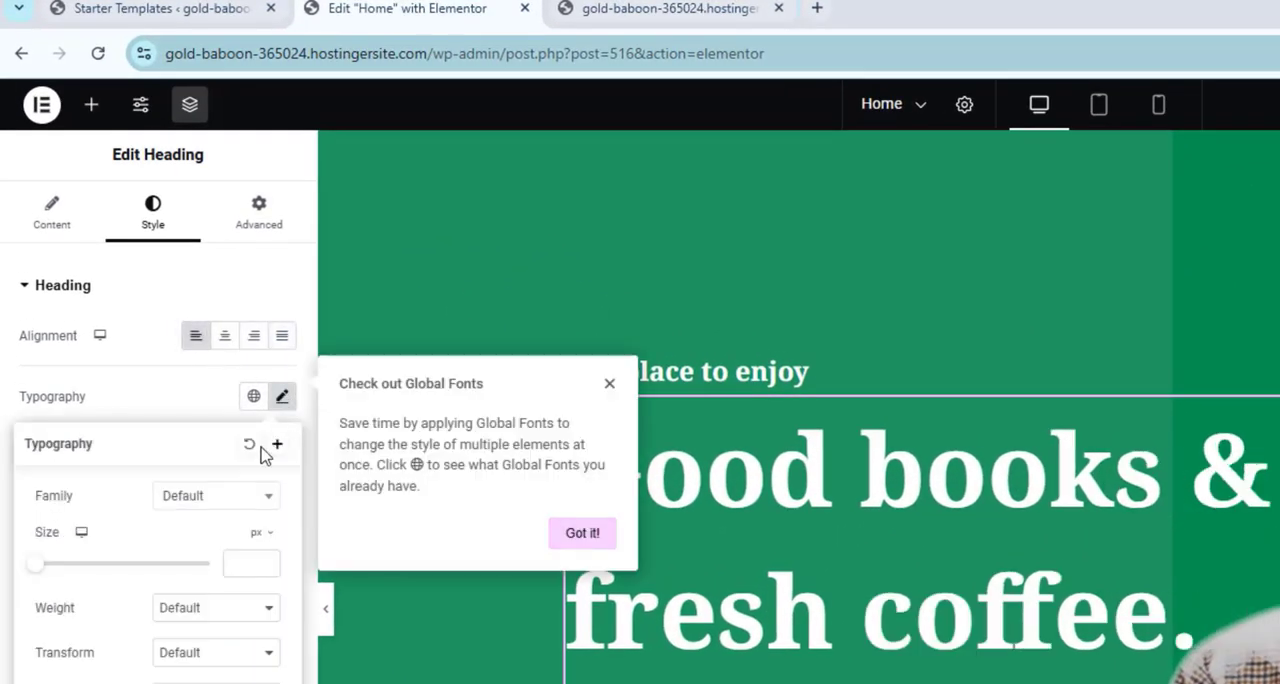
left_click(131, 380)
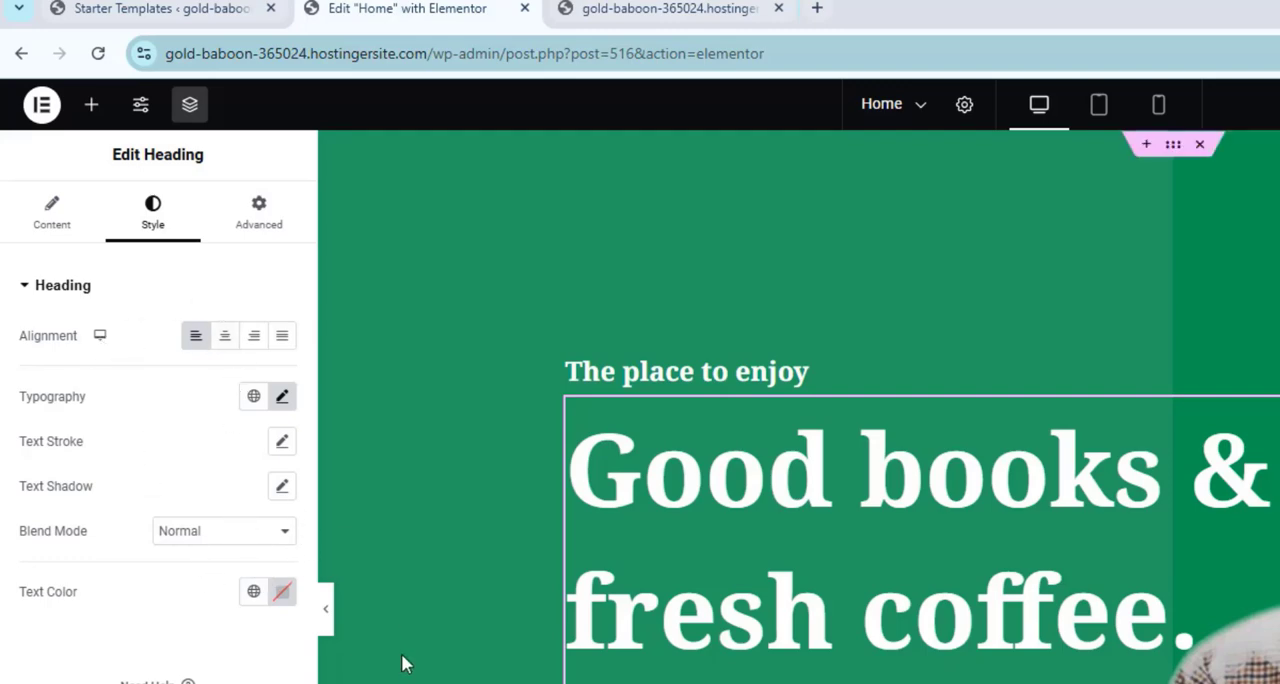
scroll(404, 664, "down", 7)
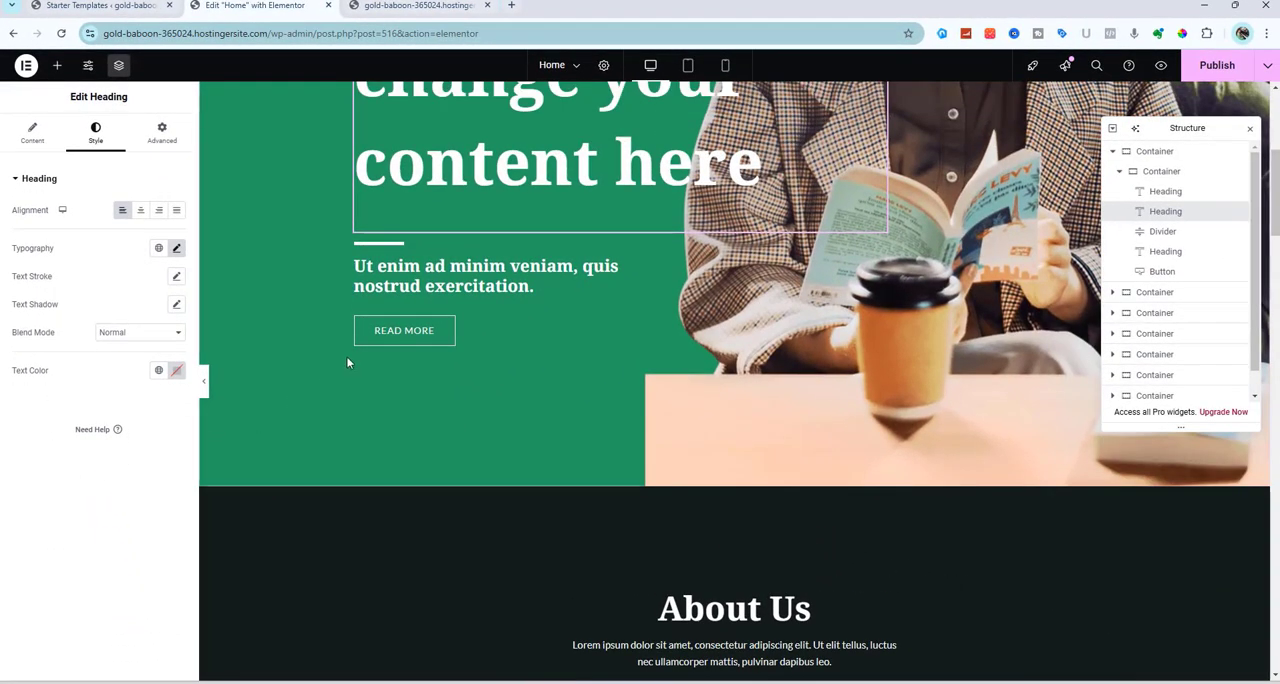
left_click(395, 278)
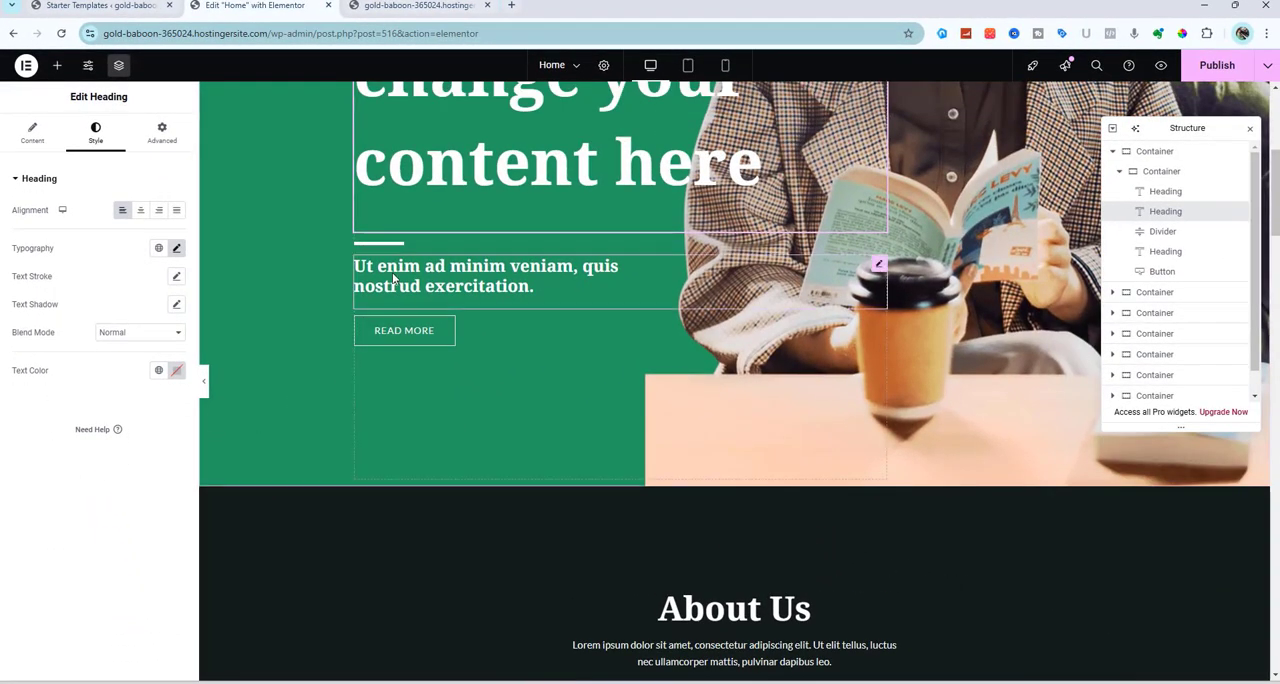
left_click(392, 340)
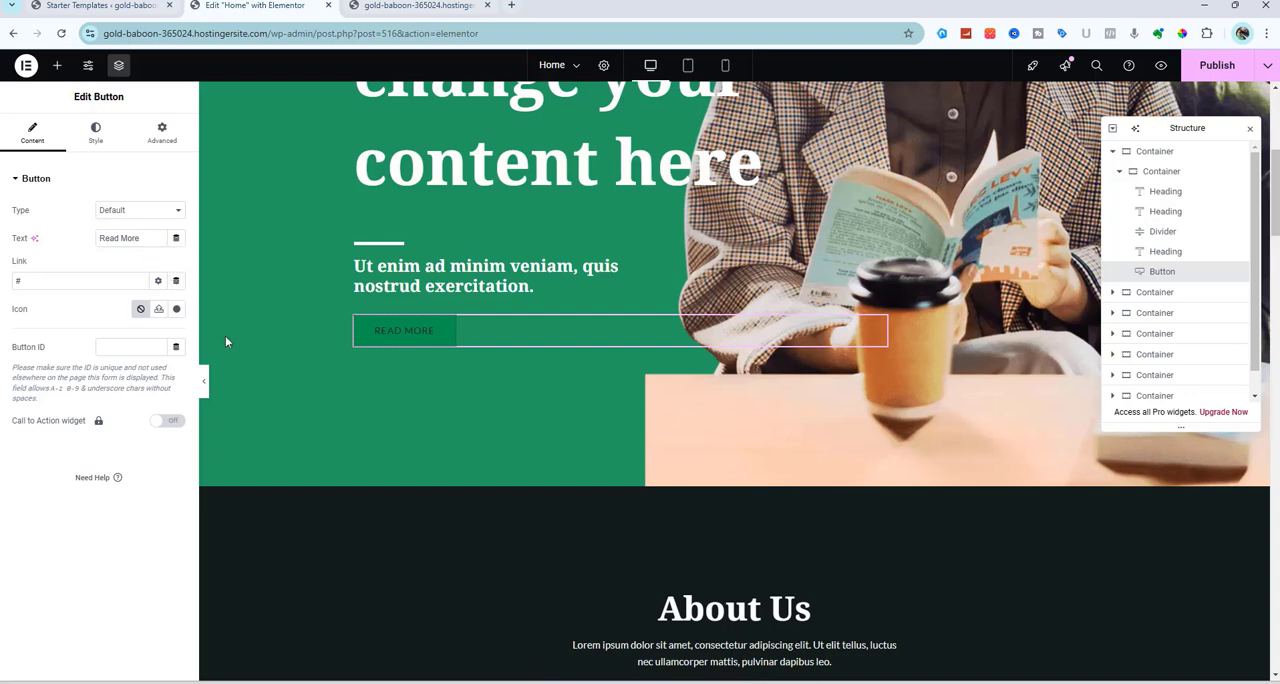
Check the inner hero container's background overlay options and set its background type to Classic
scroll(225, 342, "up", 5)
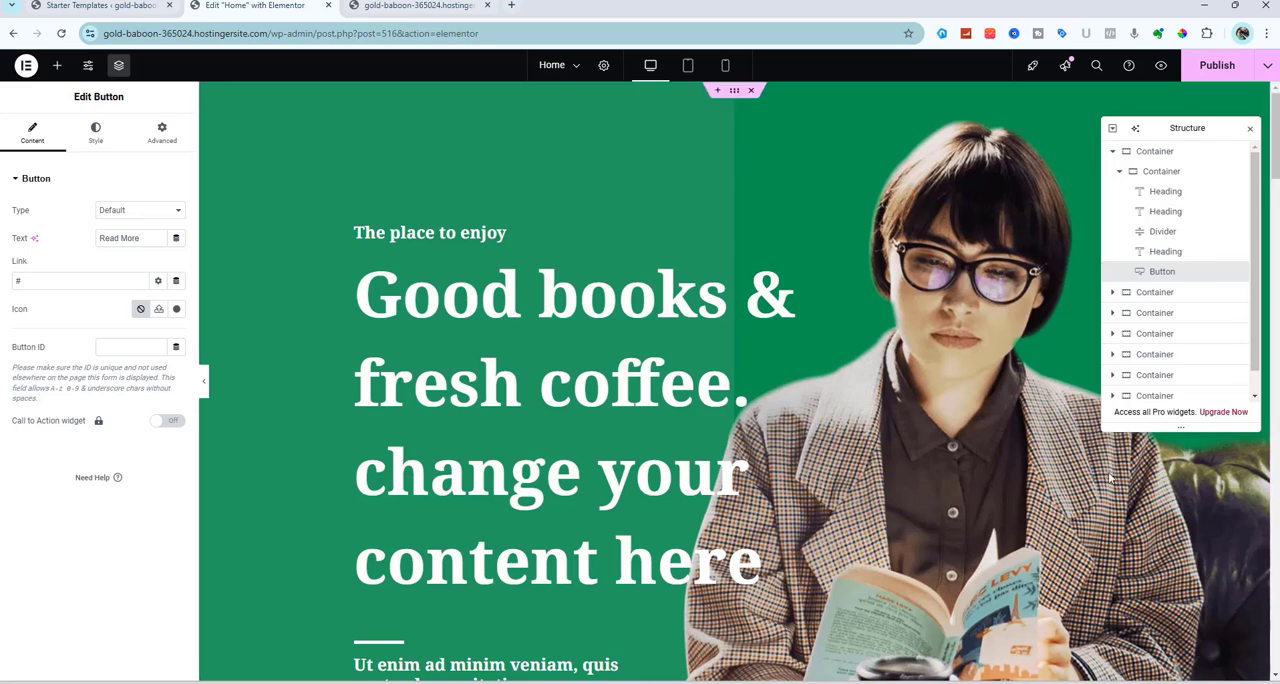
left_click(1158, 172)
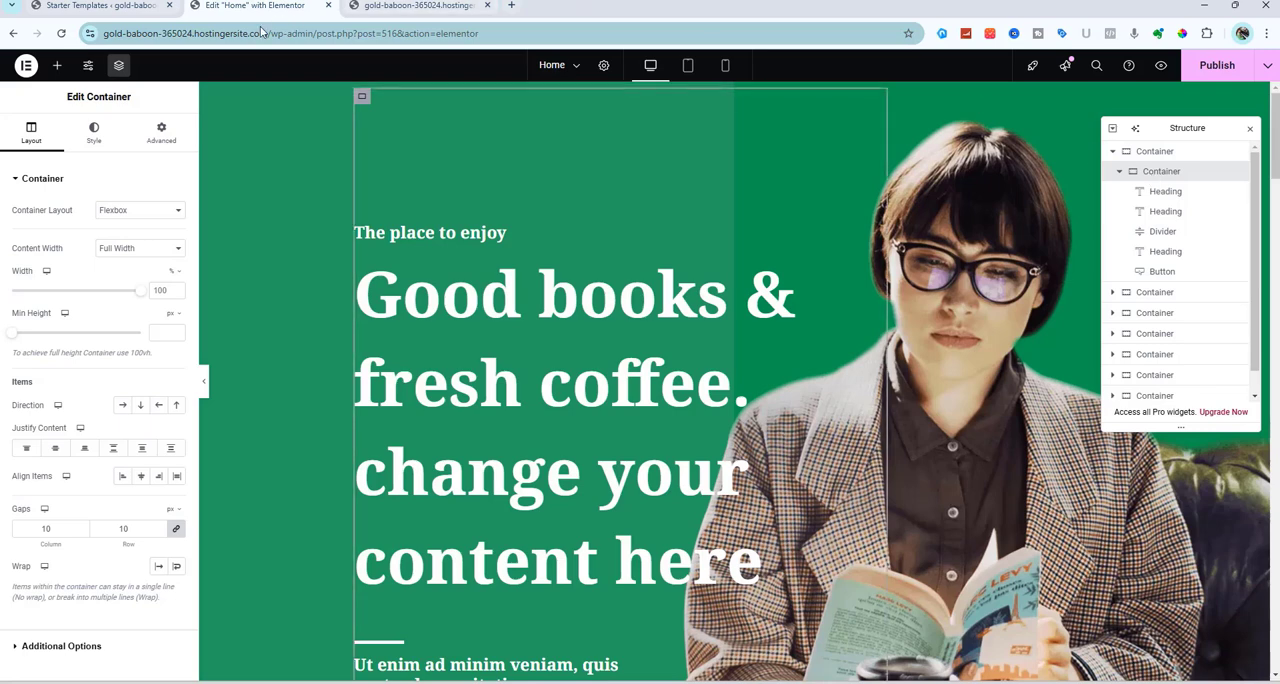
left_click(96, 134)
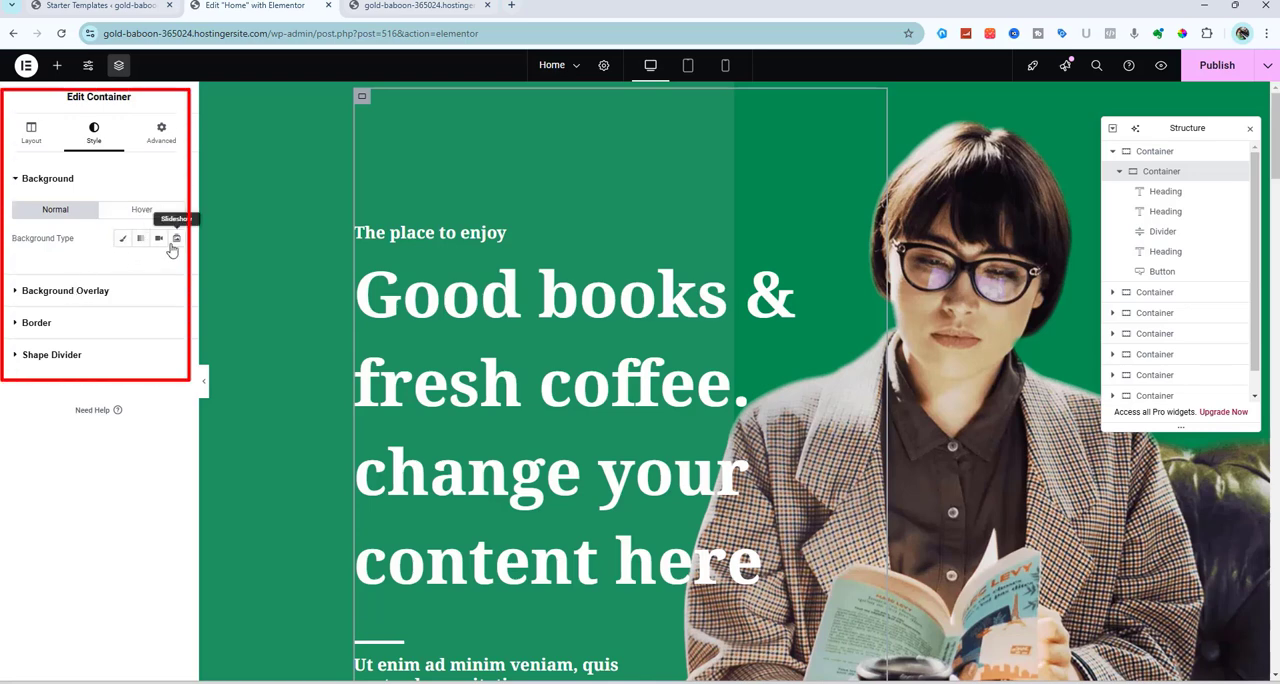
left_click(68, 291)
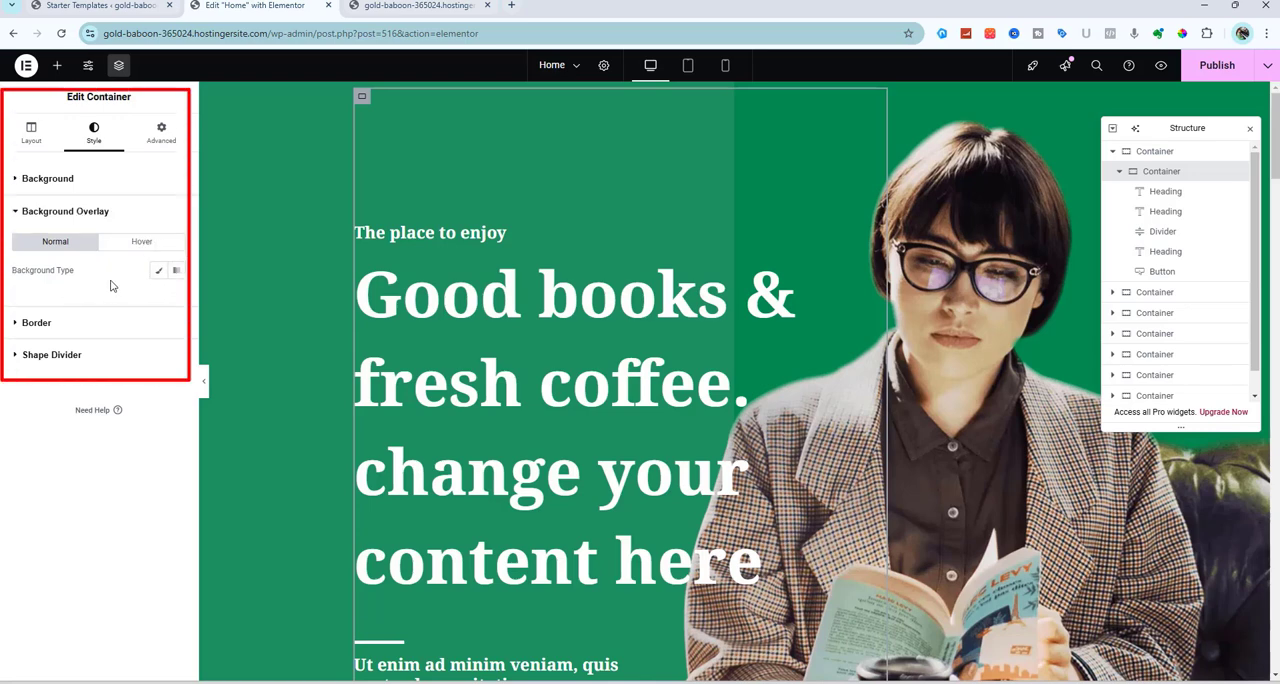
left_click(42, 182)
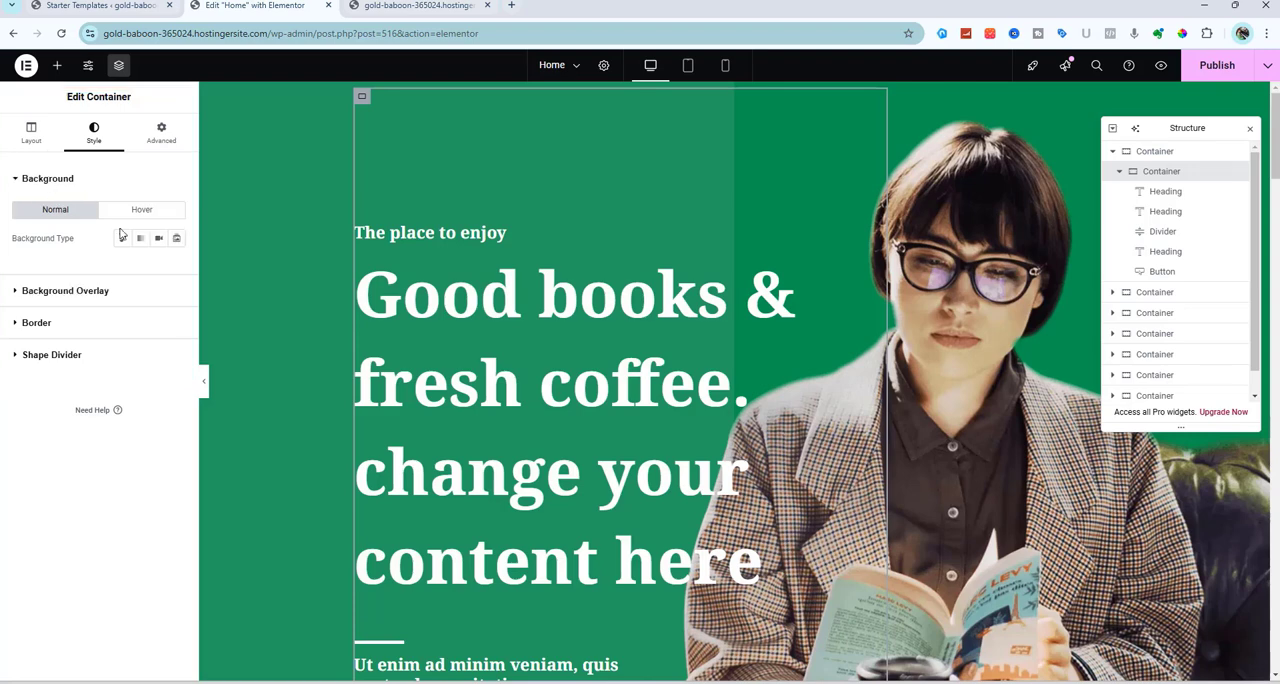
left_click(123, 240)
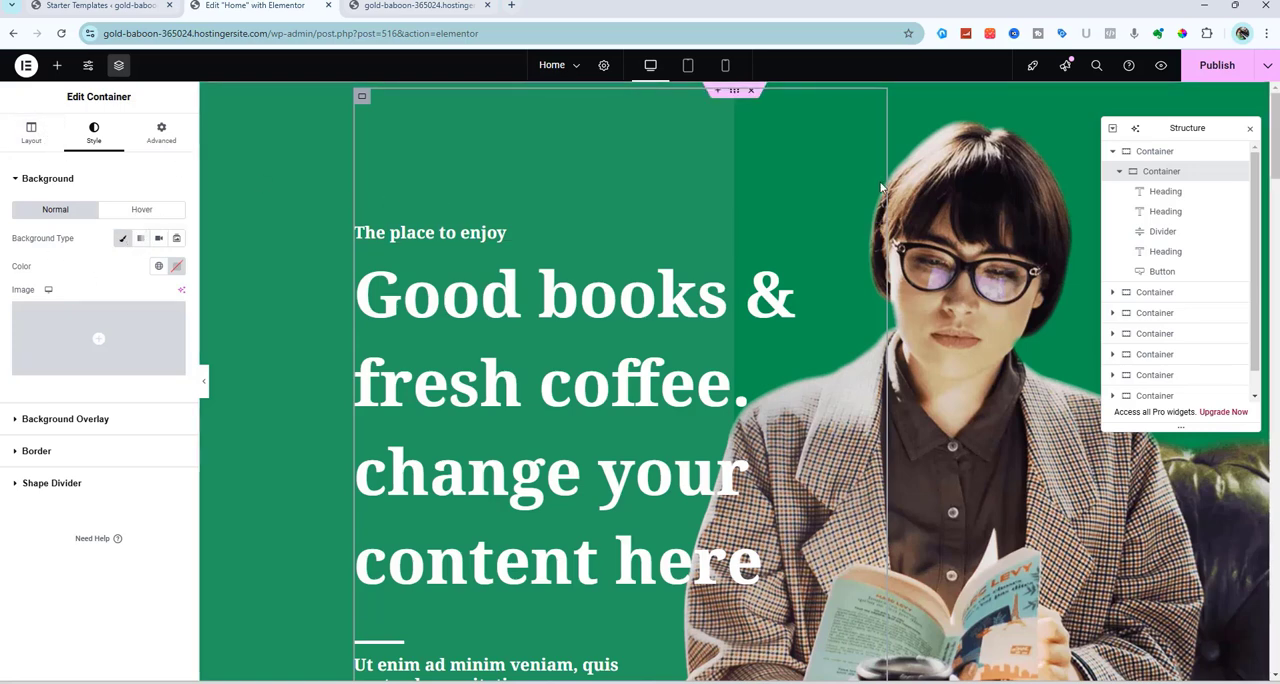
Examine the outer hero container's gradient background and background overlay settings
left_click(1148, 152)
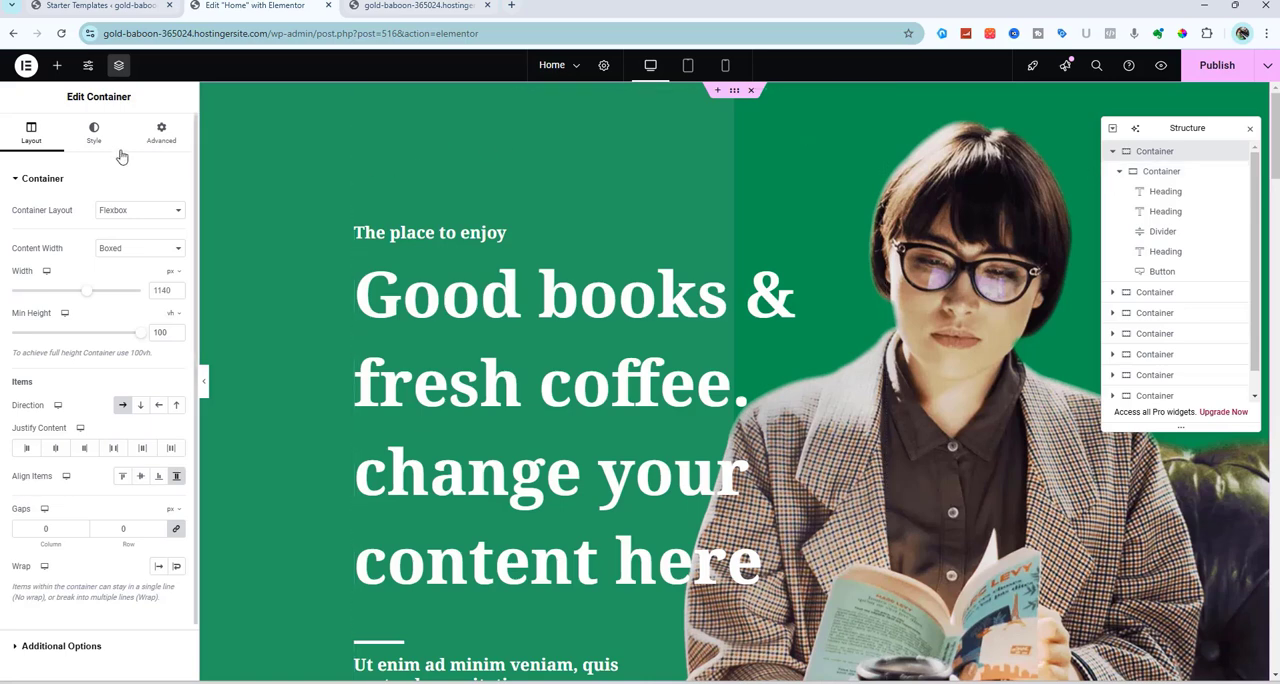
left_click(94, 133)
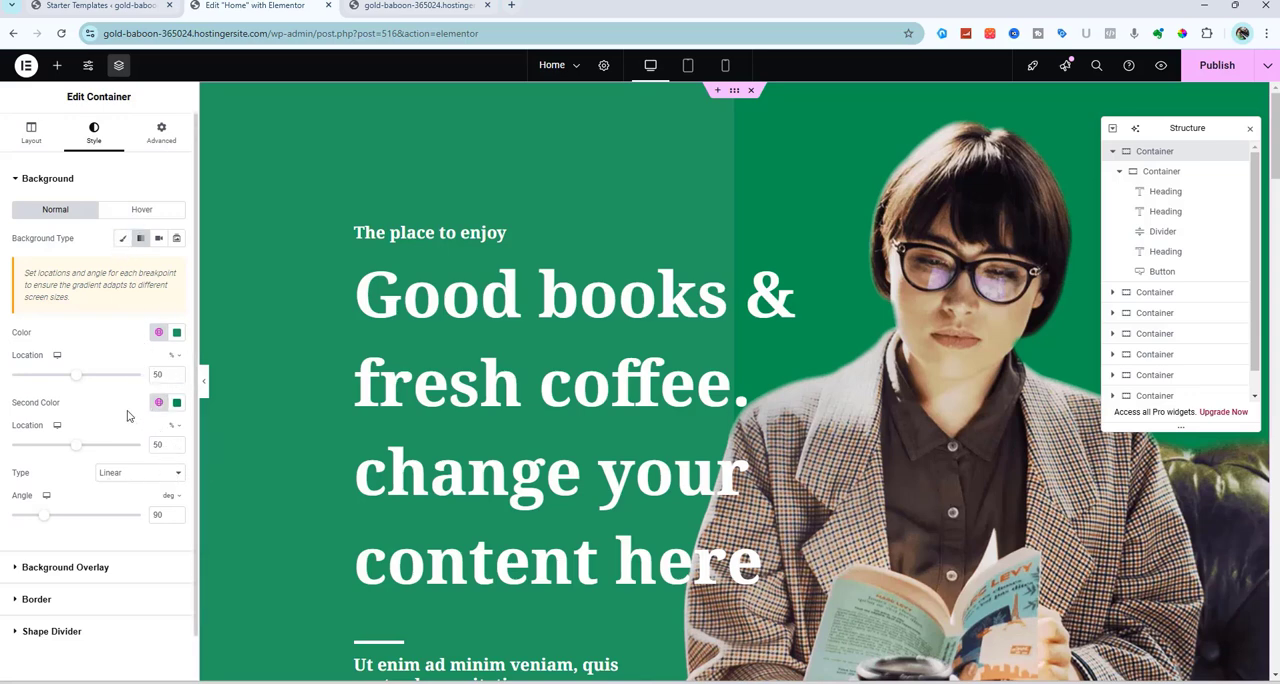
left_click(78, 567)
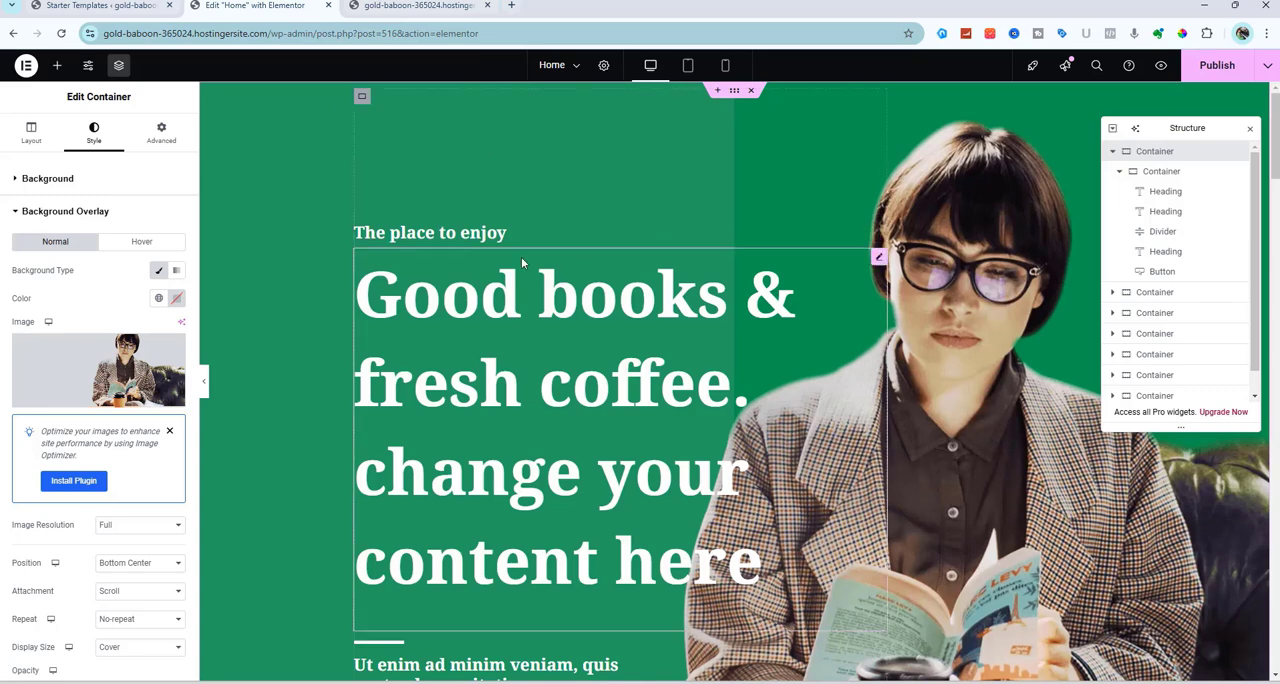
Collapse the inner hero container in the page structure, hide it, and show it again
left_click(1120, 174)
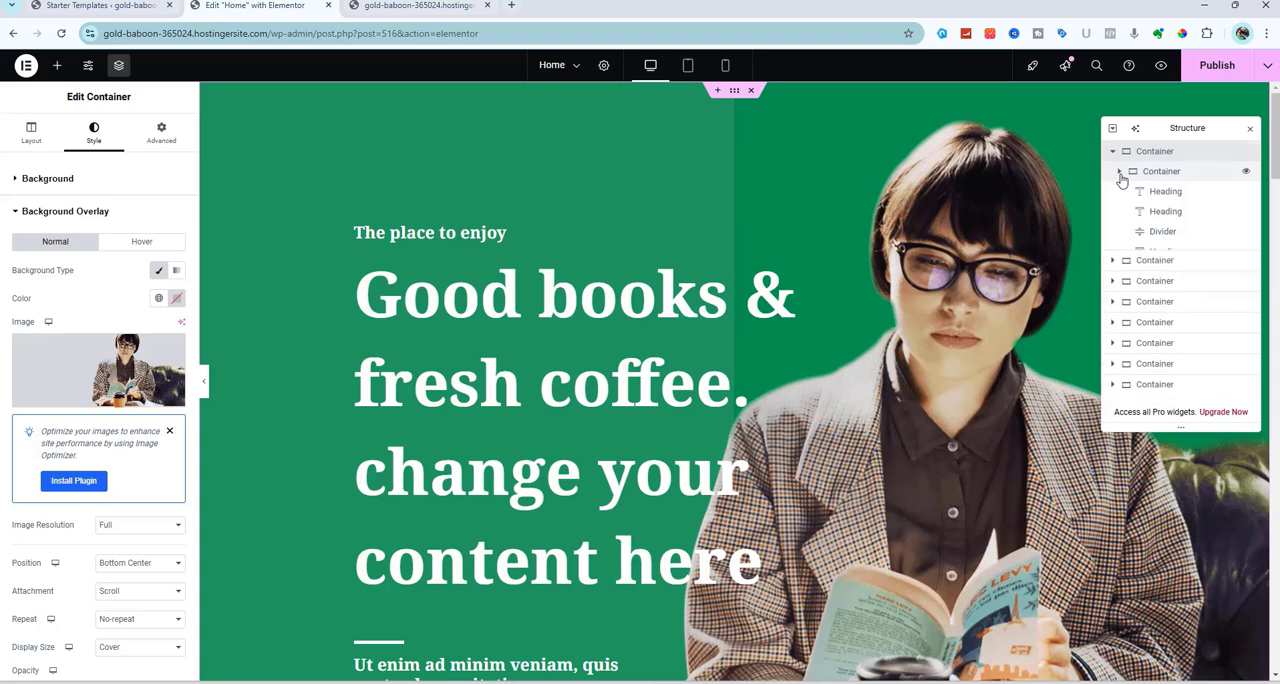
left_click(1246, 174)
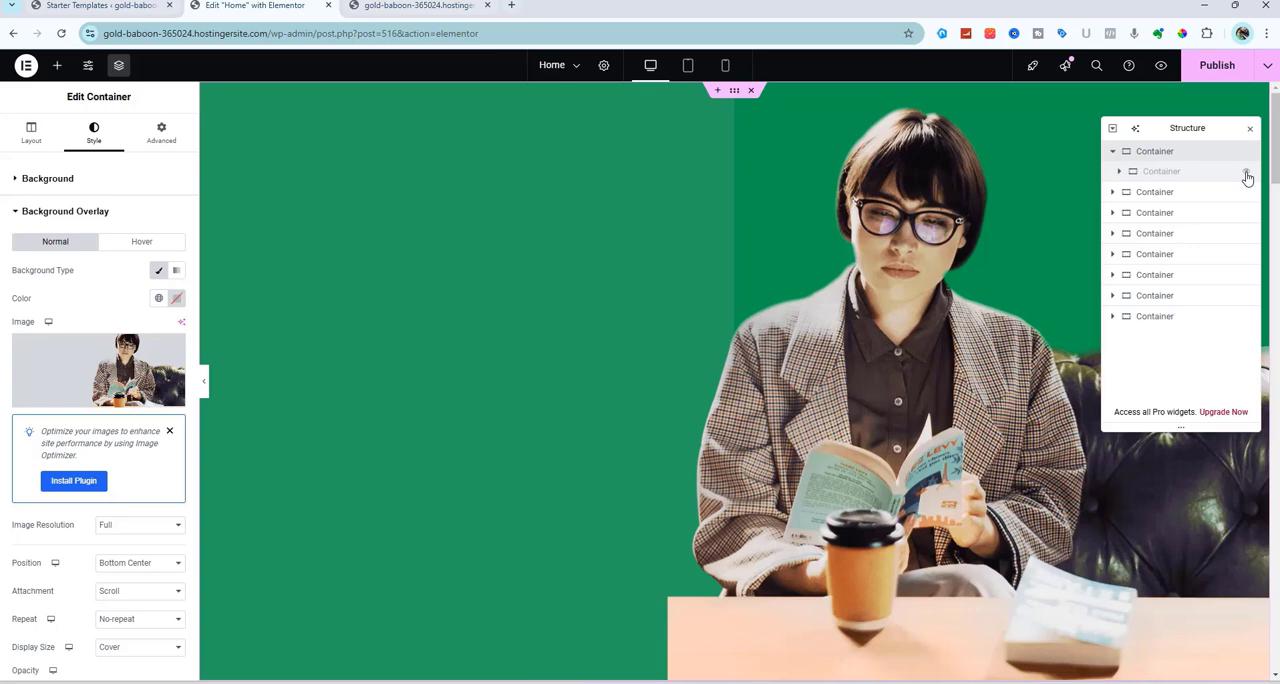
left_click(1246, 174)
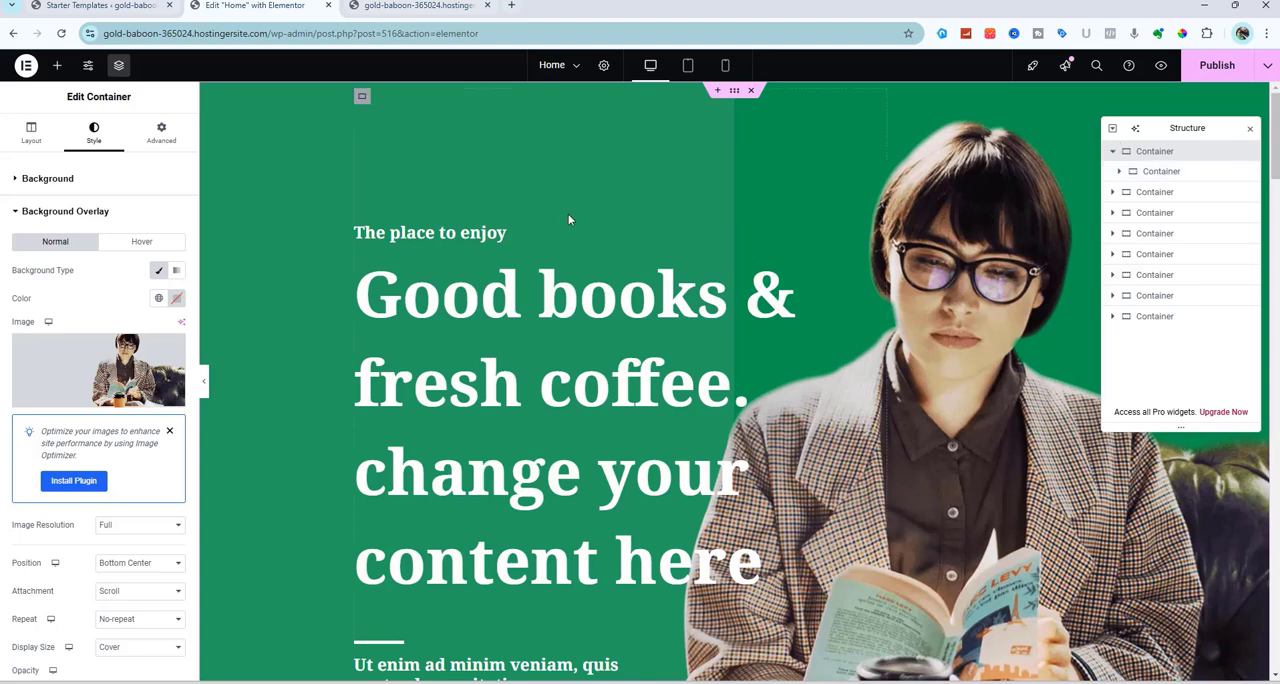
Browse the media library for the hero's background overlay image and close it without choosing another image
left_click(88, 364)
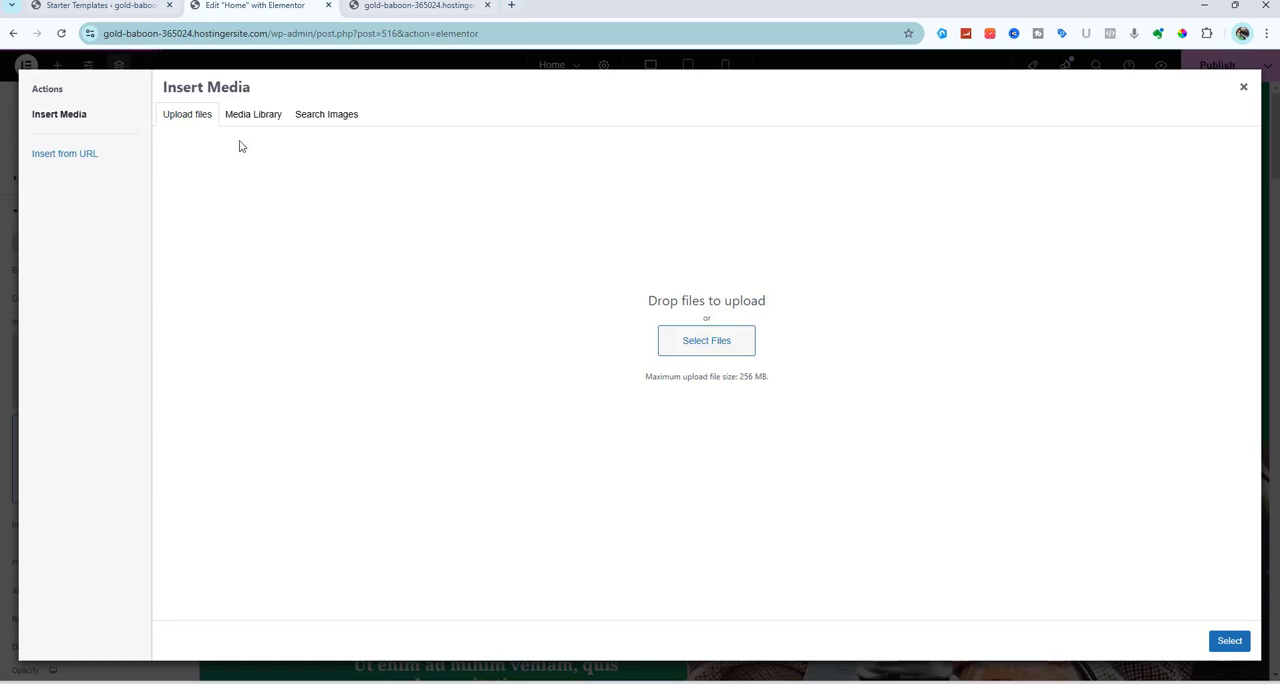
left_click(263, 115)
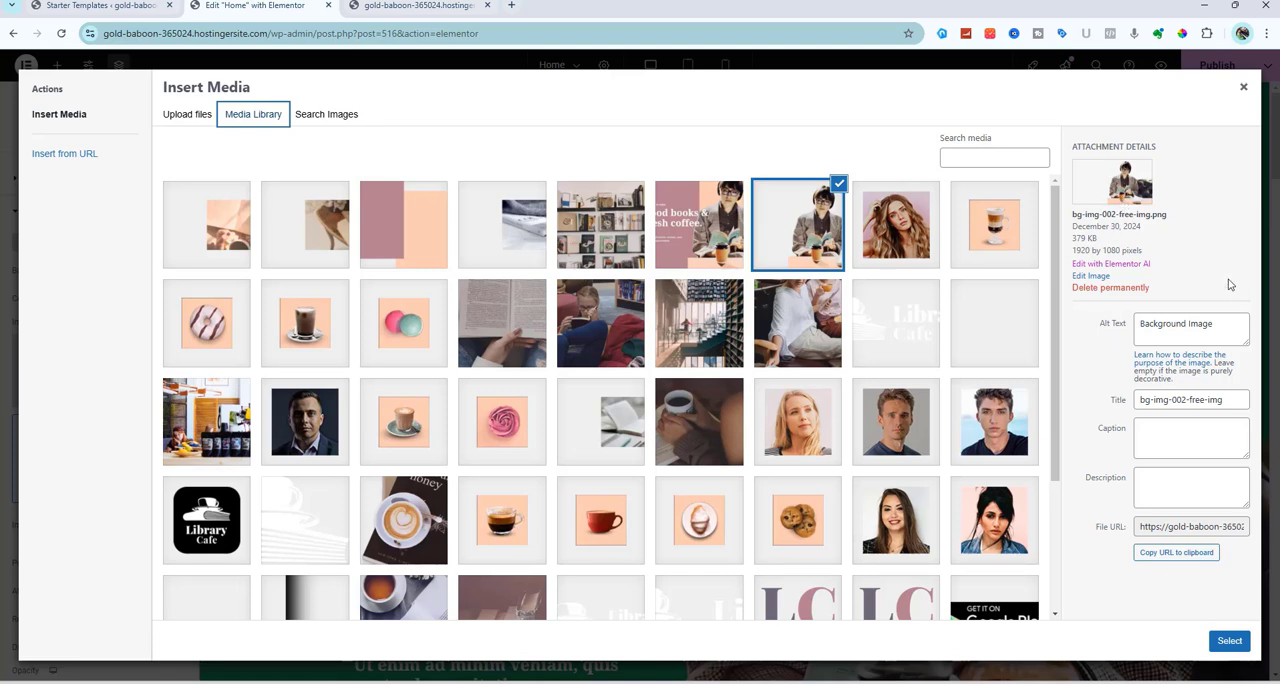
left_click(1243, 87)
Select the open-book image in the About Us section and examine its image settings
scroll(920, 421, "down", 5)
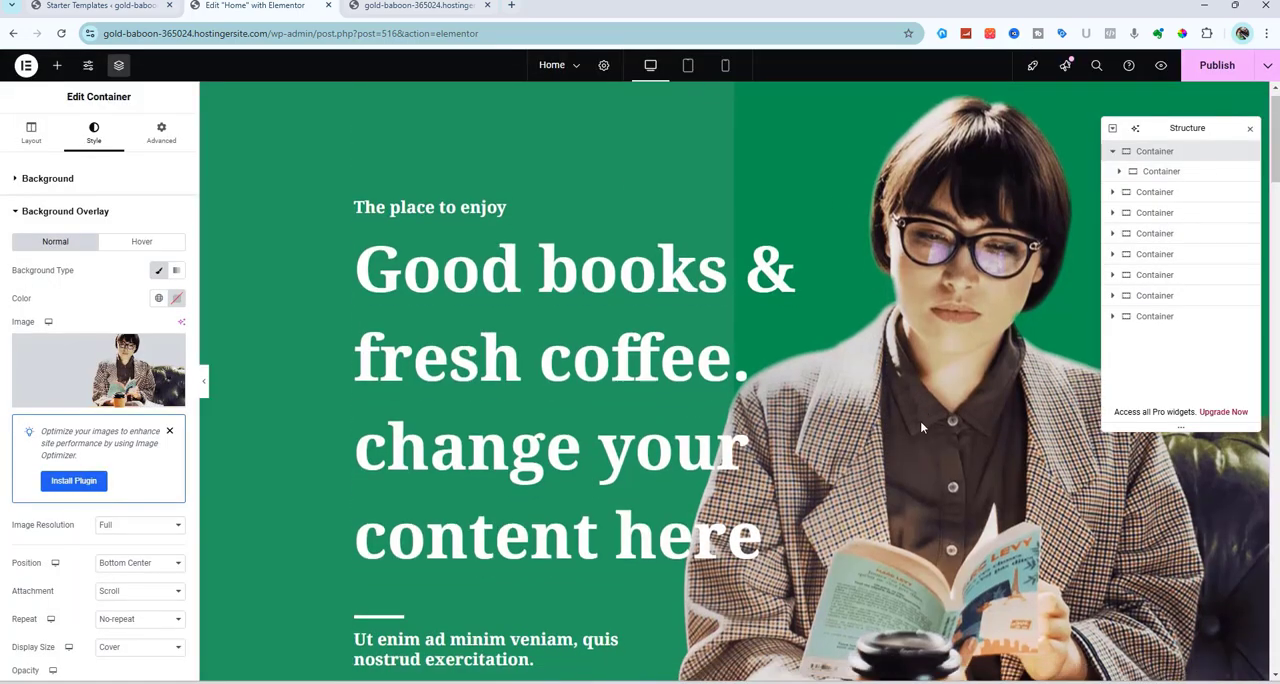
scroll(921, 427, "down", 4)
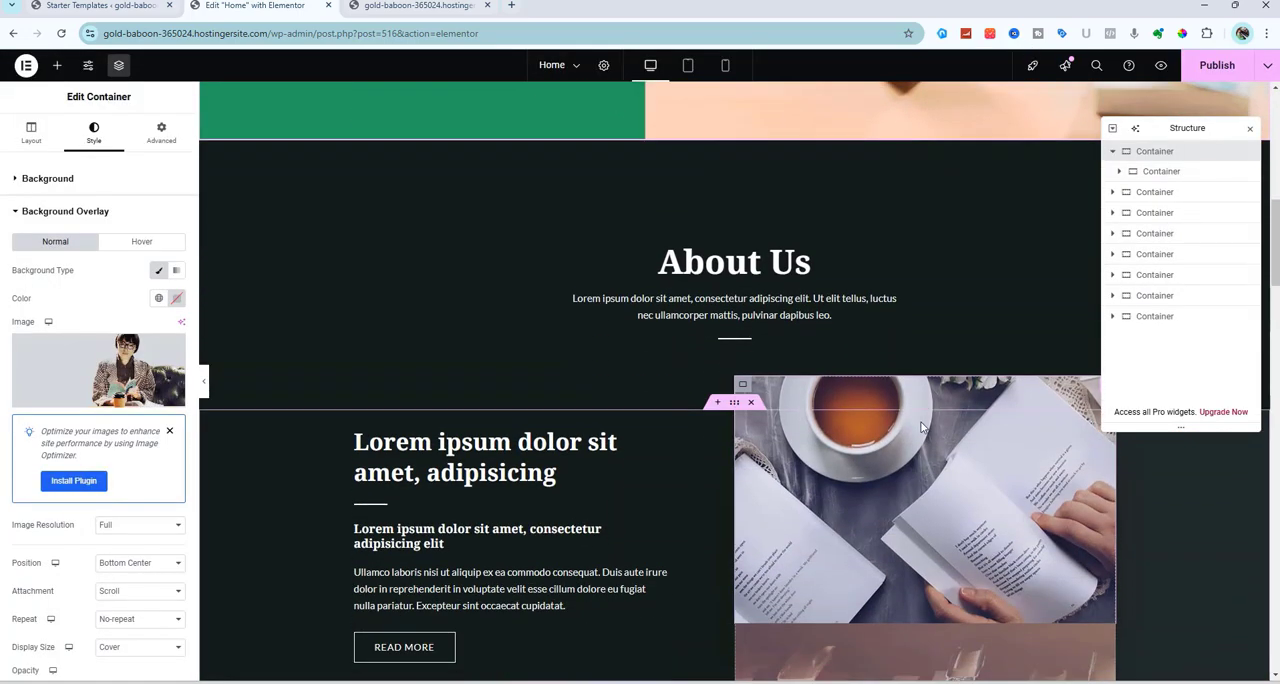
scroll(921, 427, "up", 4)
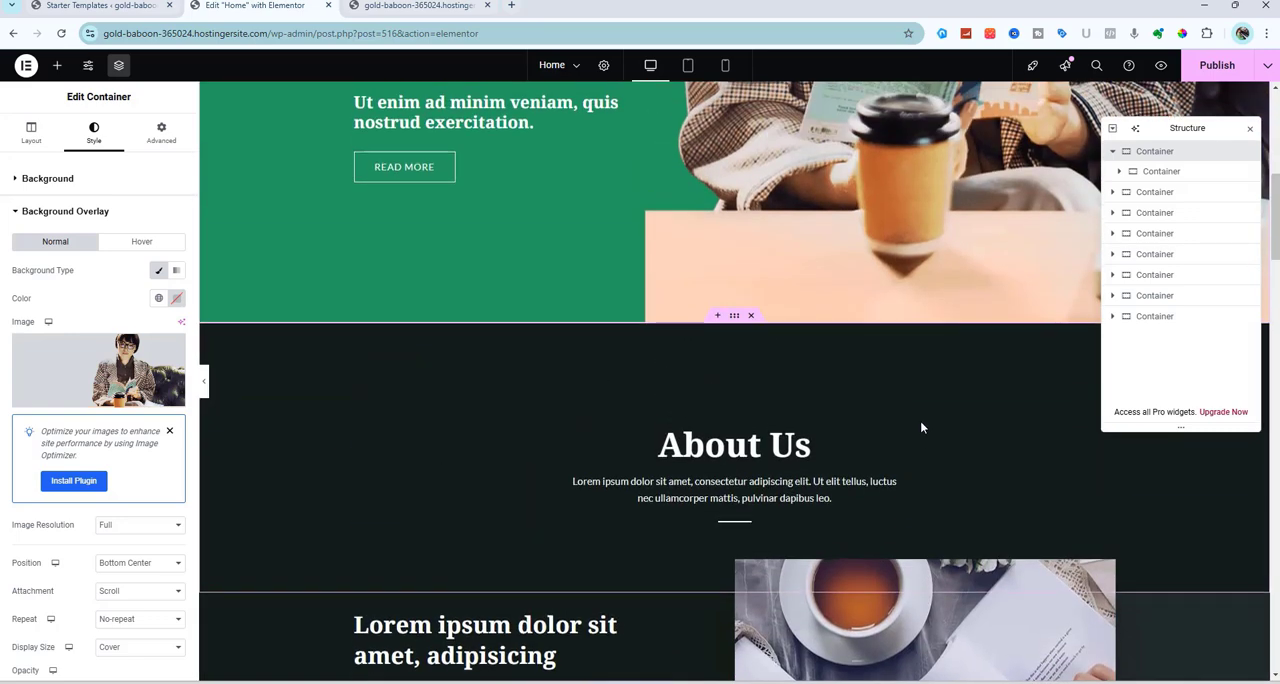
scroll(921, 427, "down", 2)
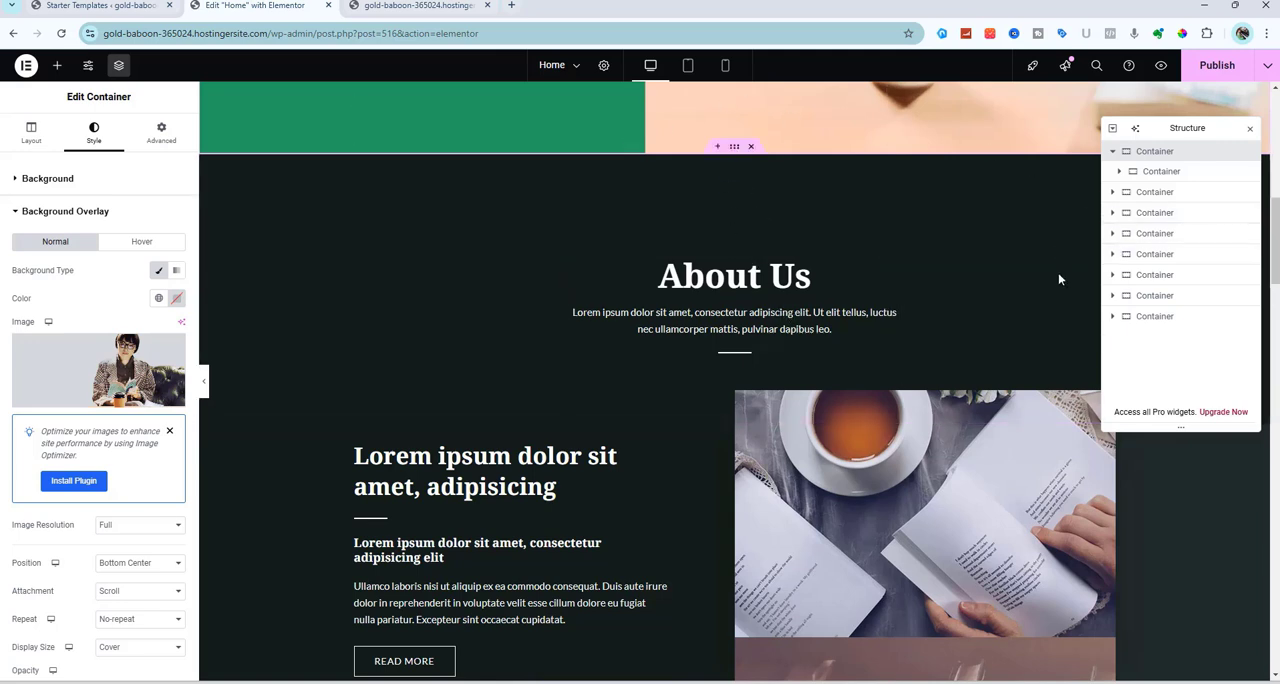
scroll(949, 342, "down", 2)
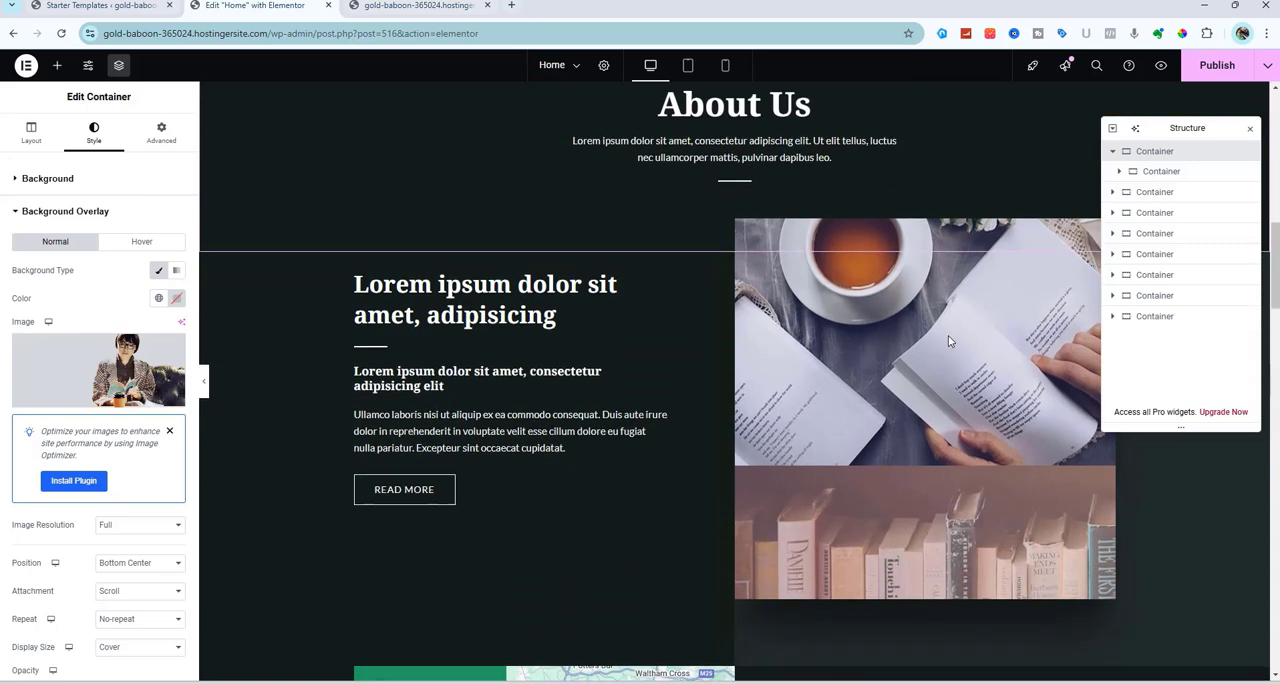
left_click(951, 422)
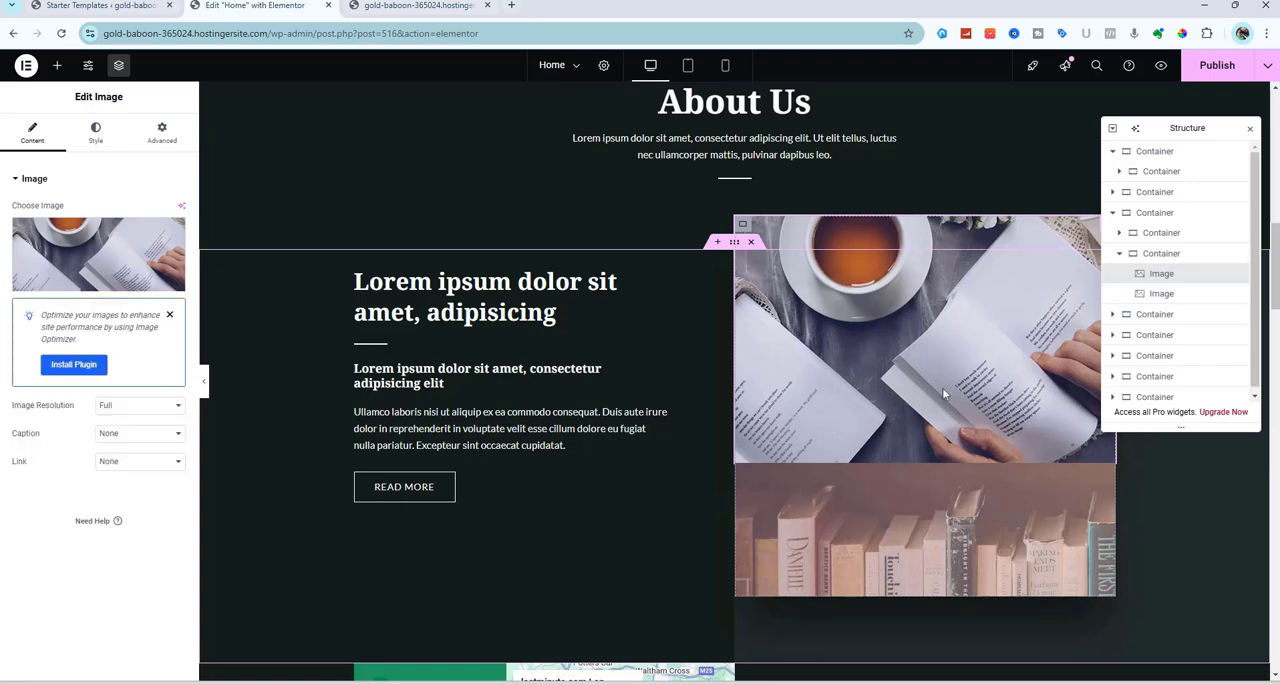
scroll(934, 368, "up", 5)
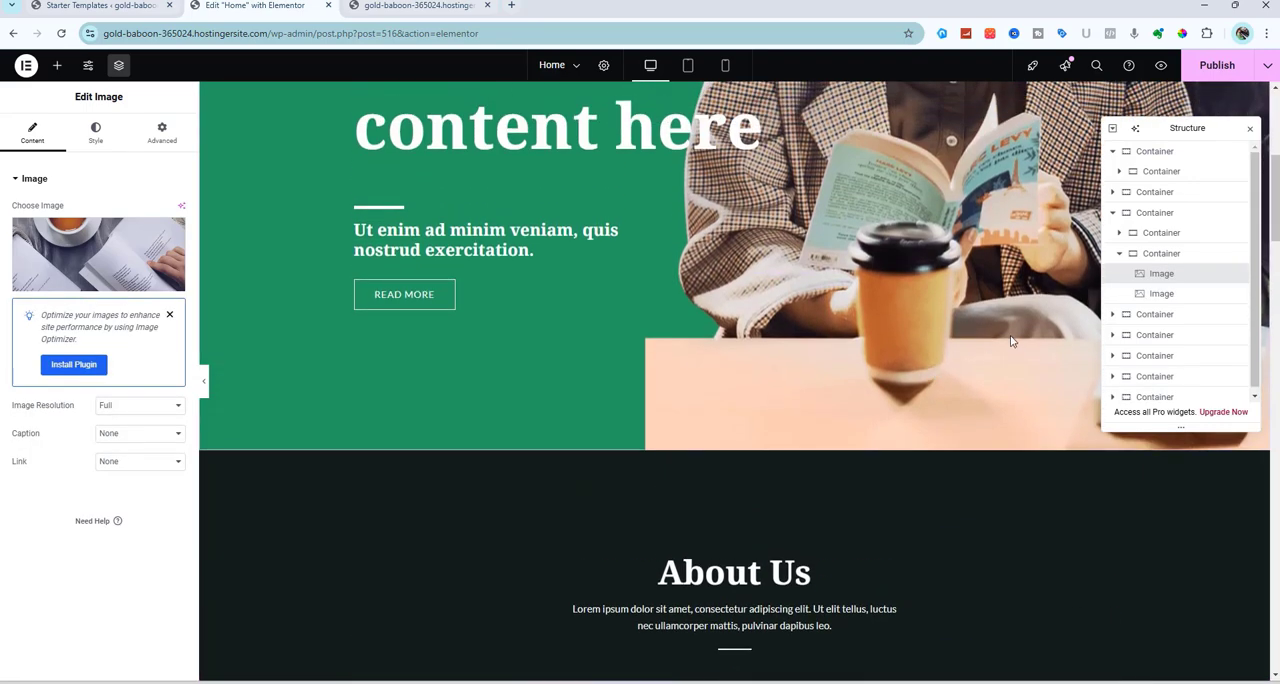
scroll(977, 358, "down", 8)
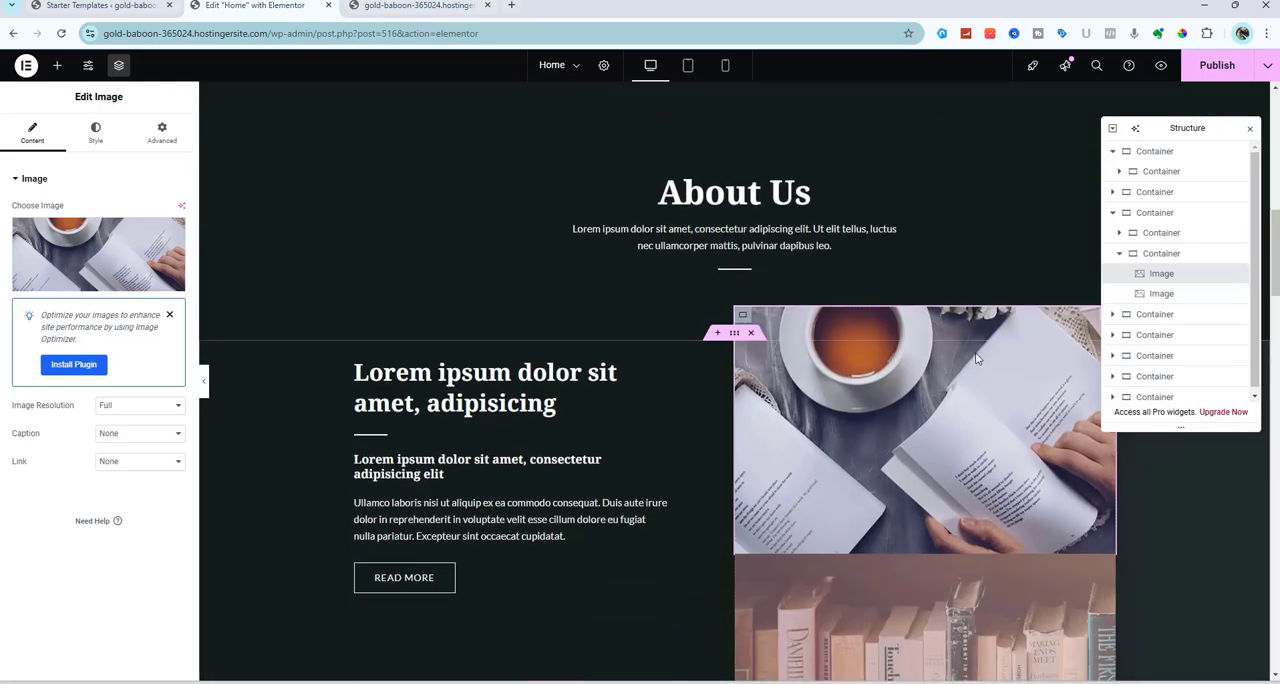
Examine the content settings of the Caffe Mocha image box and its price heading in the Menu section
scroll(977, 358, "down", 5)
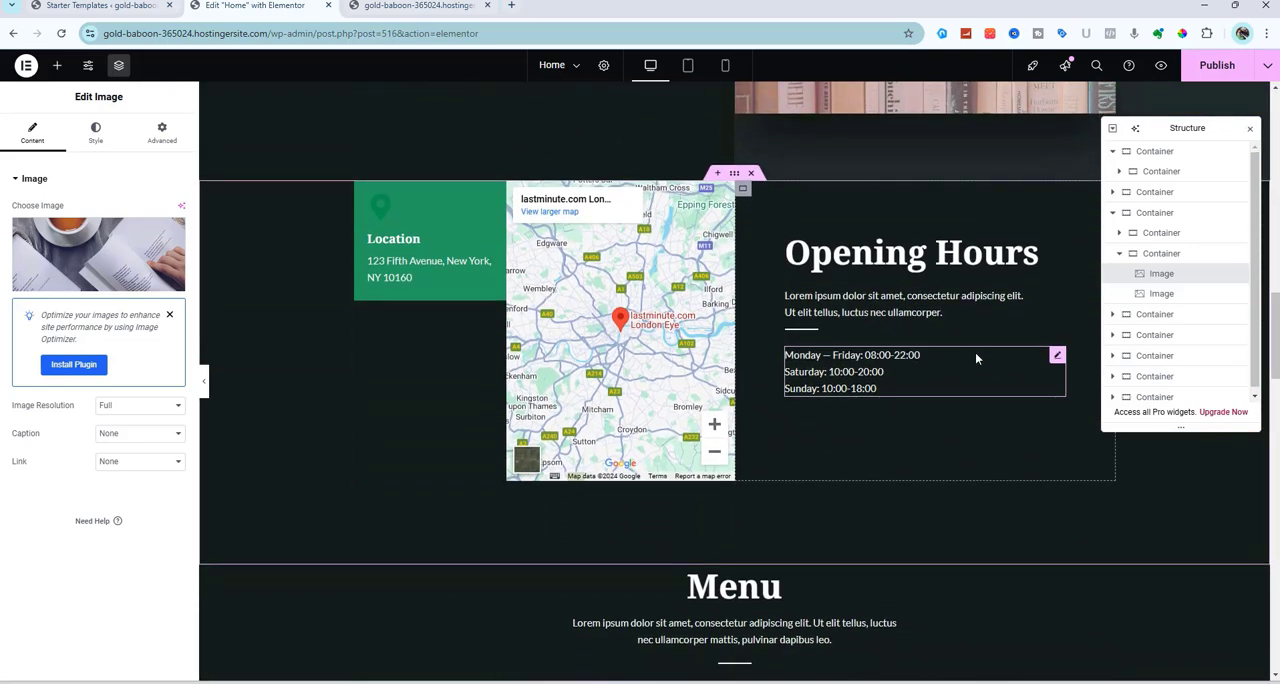
scroll(977, 358, "down", 2)
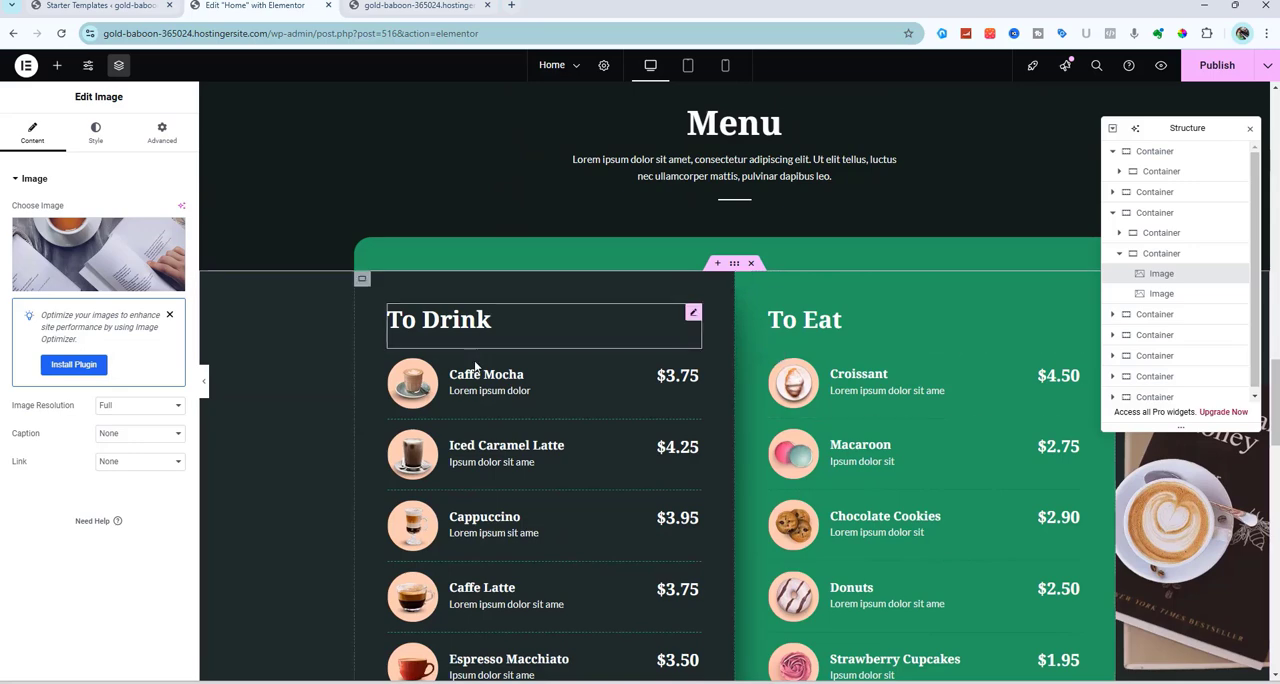
left_click(473, 395)
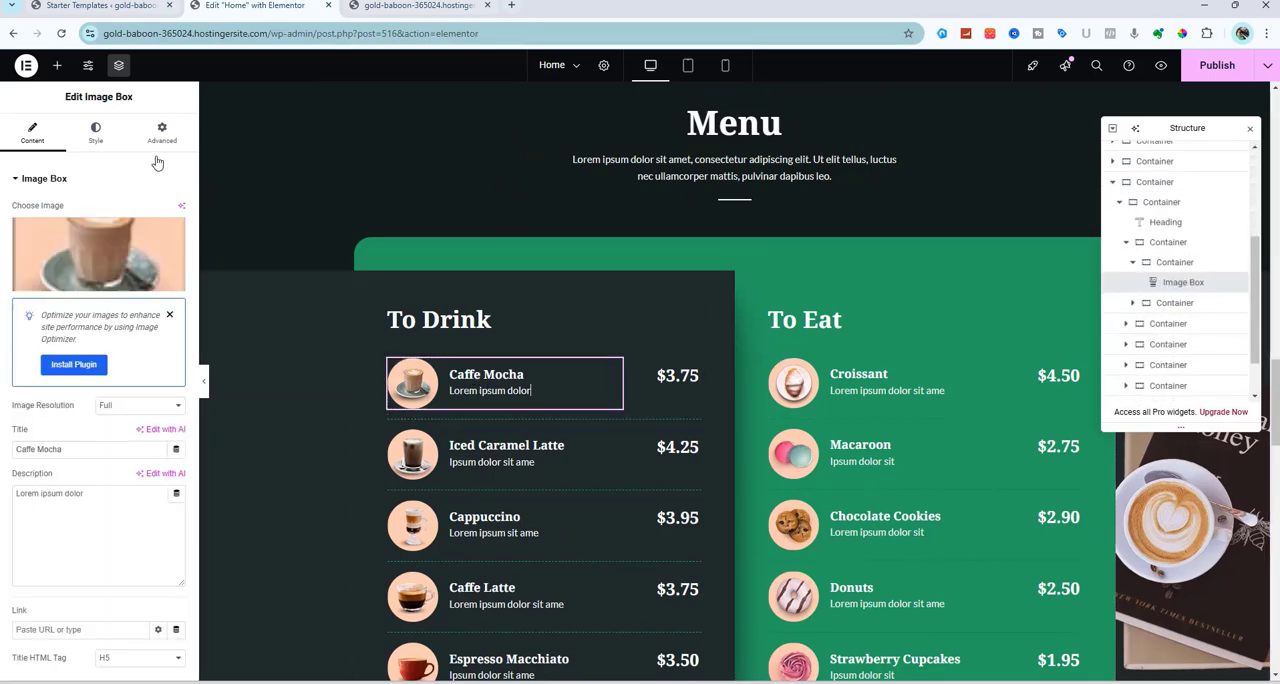
mouse_move(110, 248)
scroll(112, 577, "down", 2)
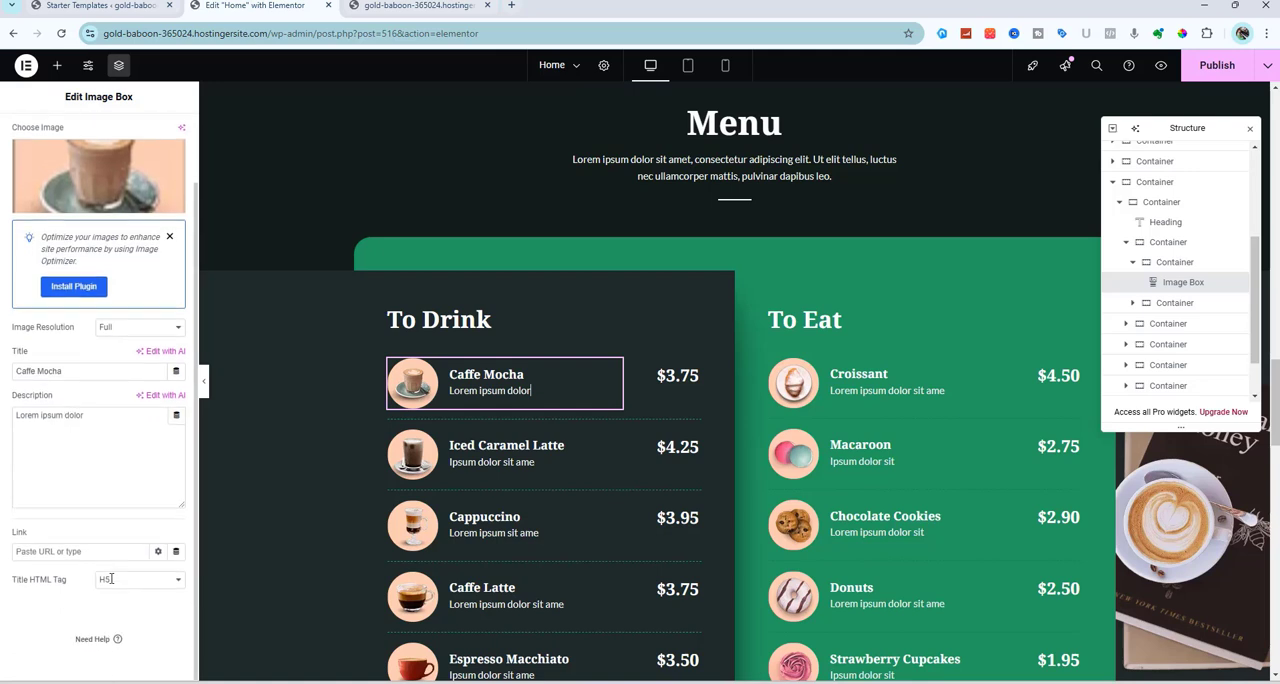
left_click(686, 387)
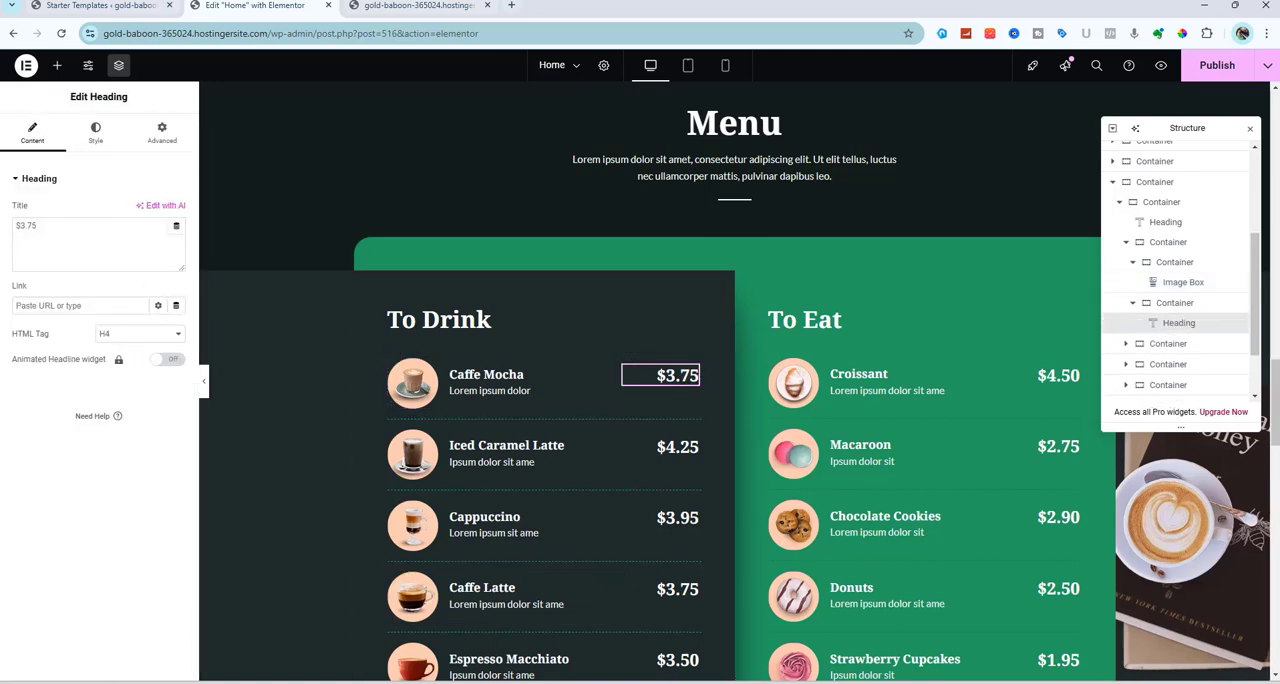
Hide the container that holds the Caffe Mocha price heading
scroll(342, 439, "down", 3)
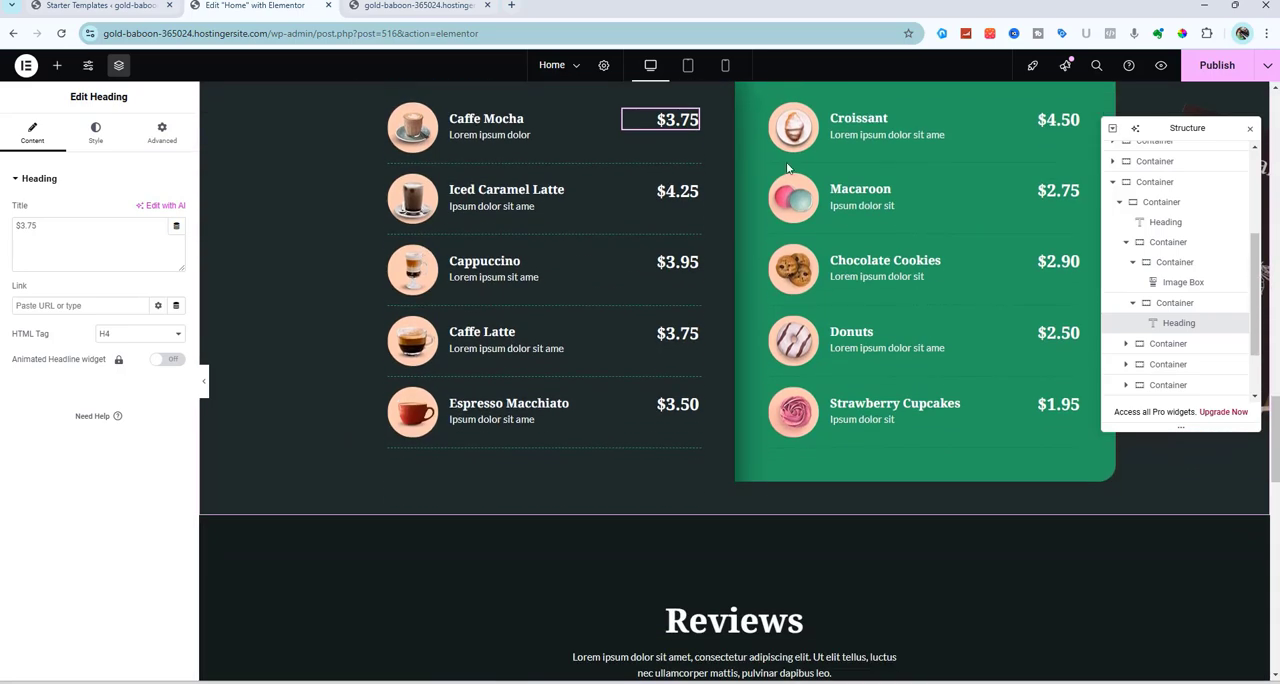
scroll(598, 491, "down", 2)
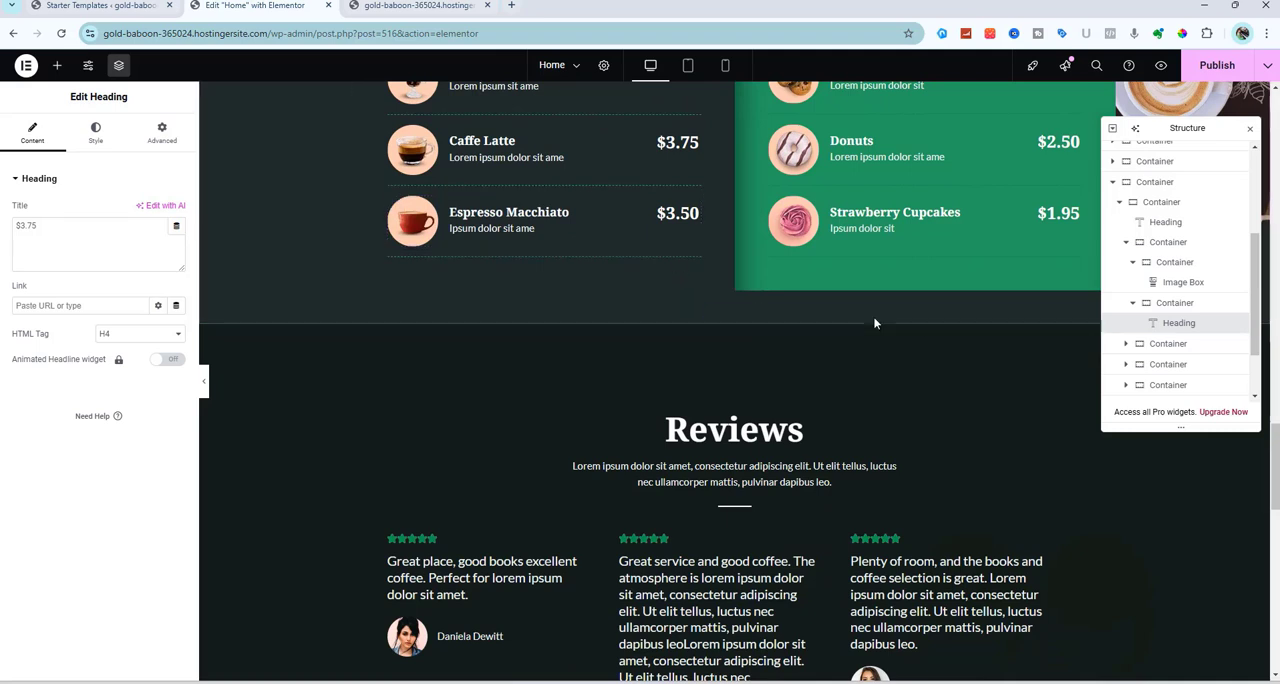
left_click(1236, 305)
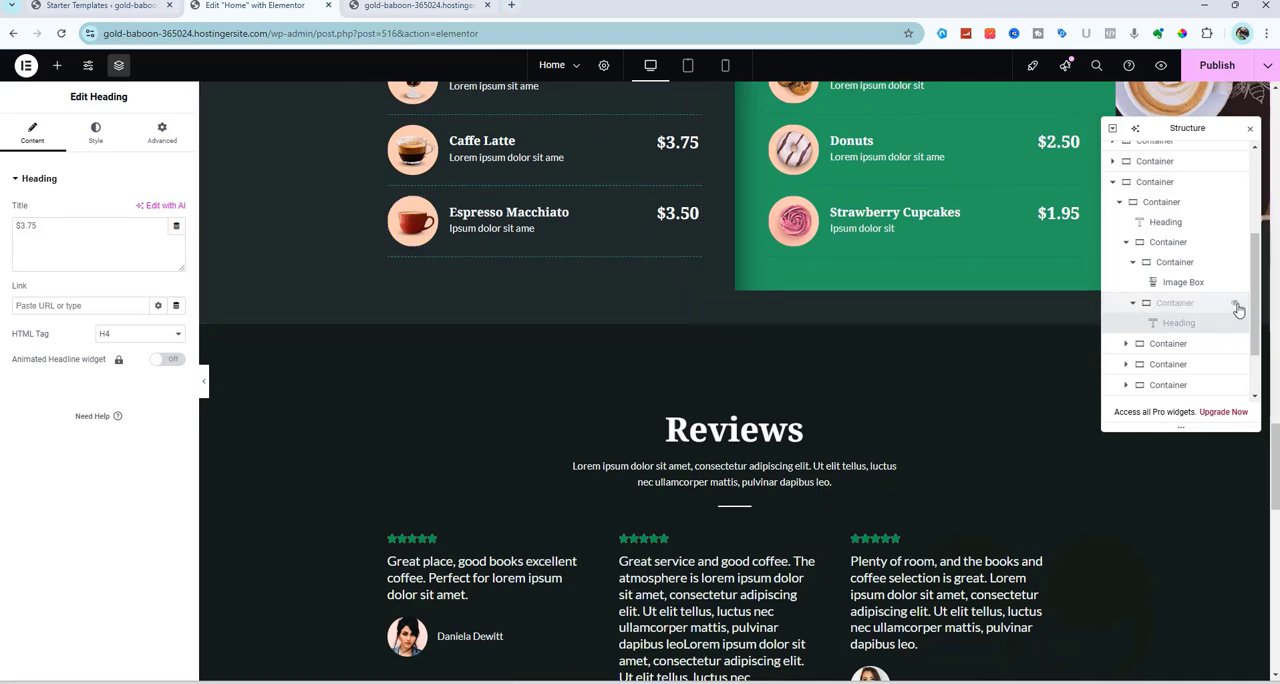
Show the Caffe Mocha price container again, and toggle the visibility of the whole Caffe Mocha row off and back on
left_click(1237, 305)
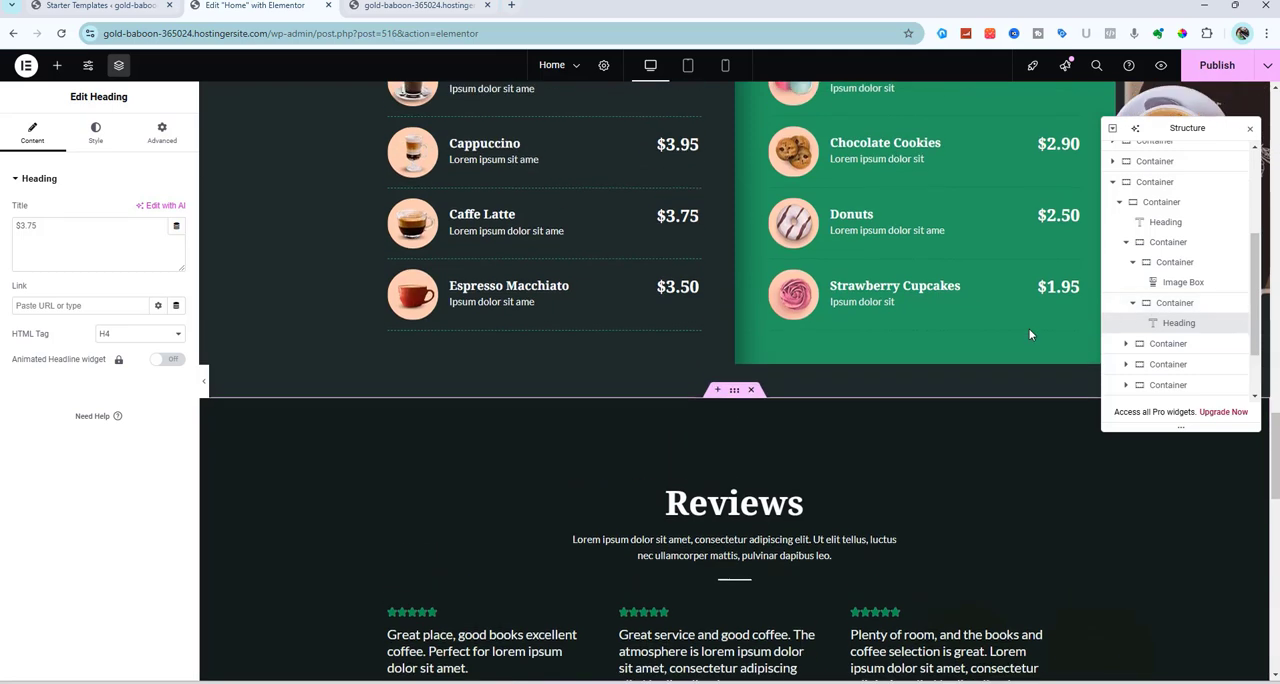
scroll(1028, 335, "up", 2)
left_click(1236, 245)
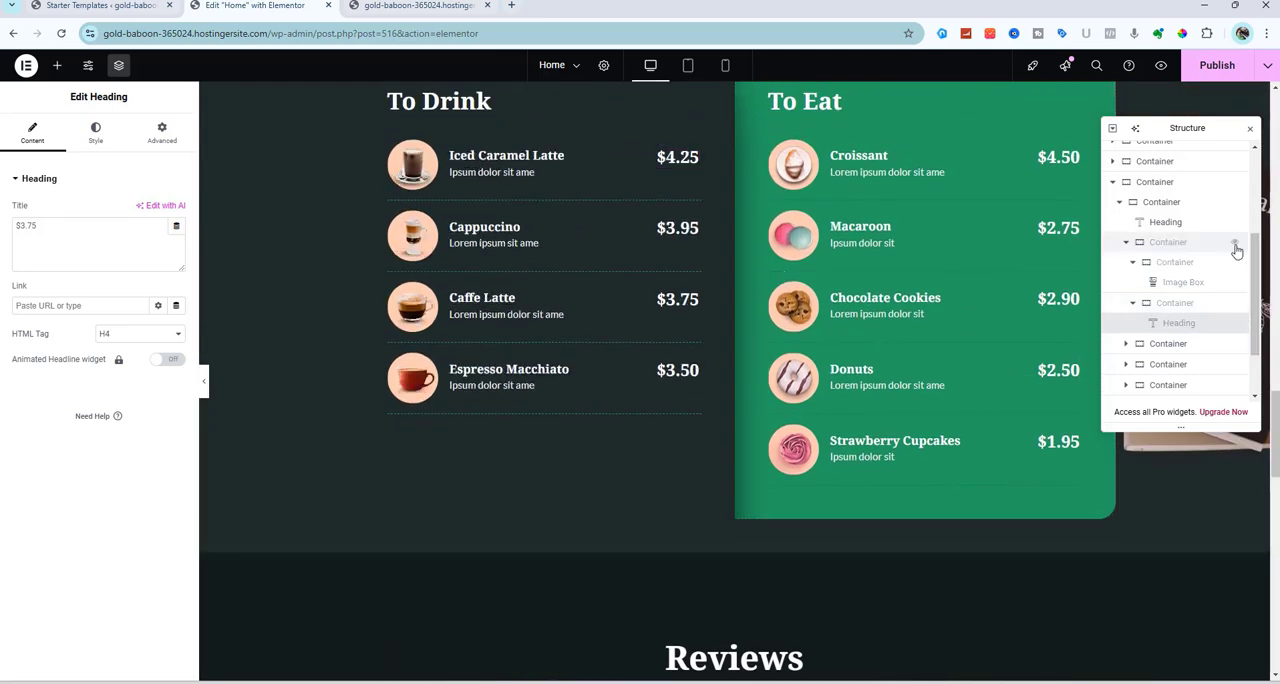
left_click(1236, 246)
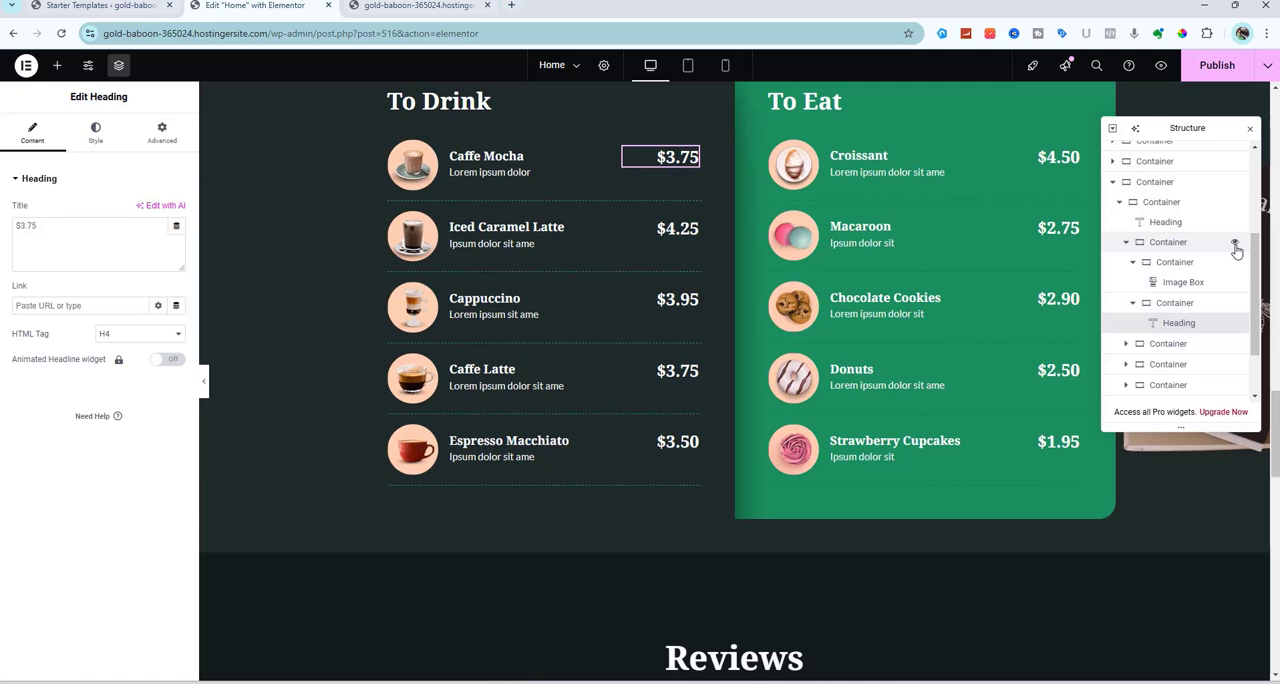
left_click(1236, 245)
left_click(1236, 246)
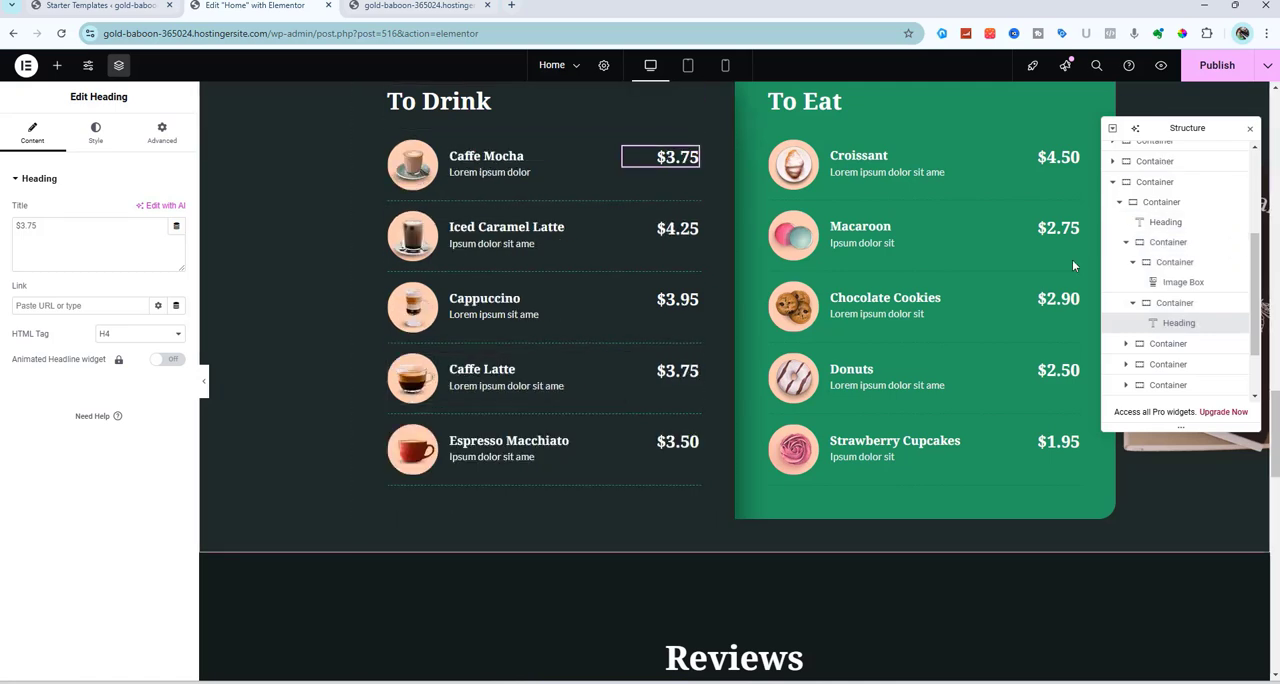
Duplicate the Caffe Mocha row container in the To Drink list of the Menu section
right_click(1168, 254)
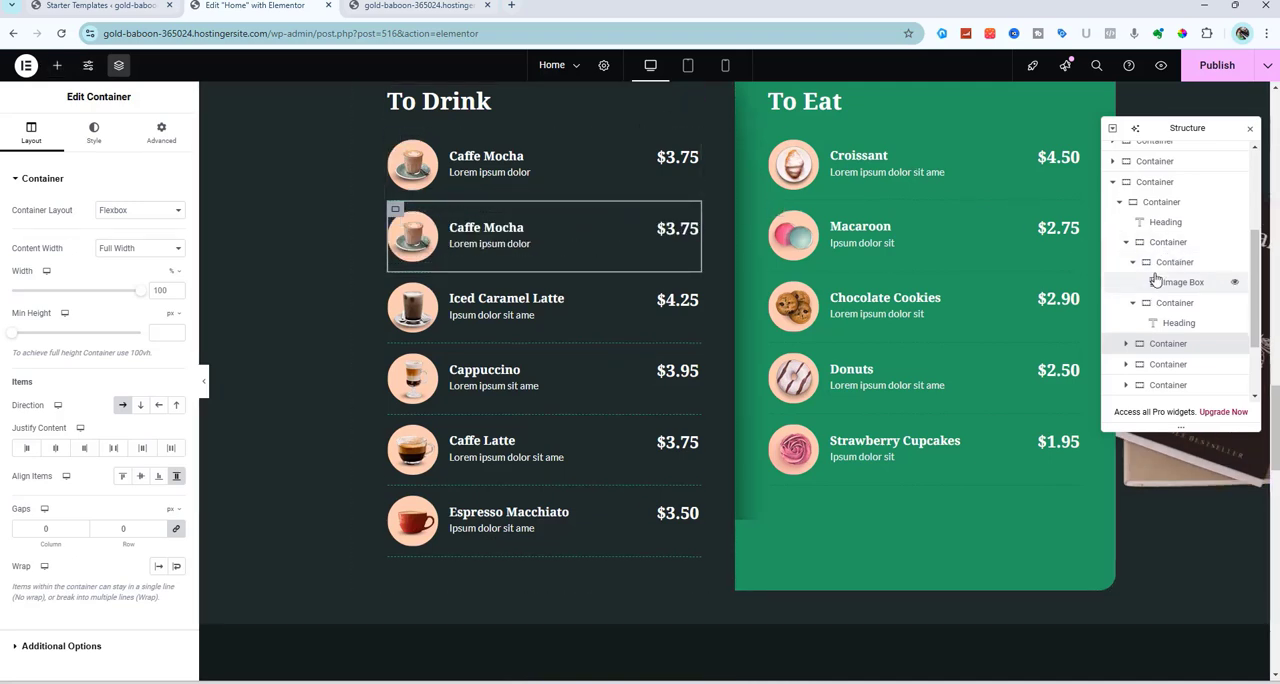
scroll(1156, 280, "down", 2)
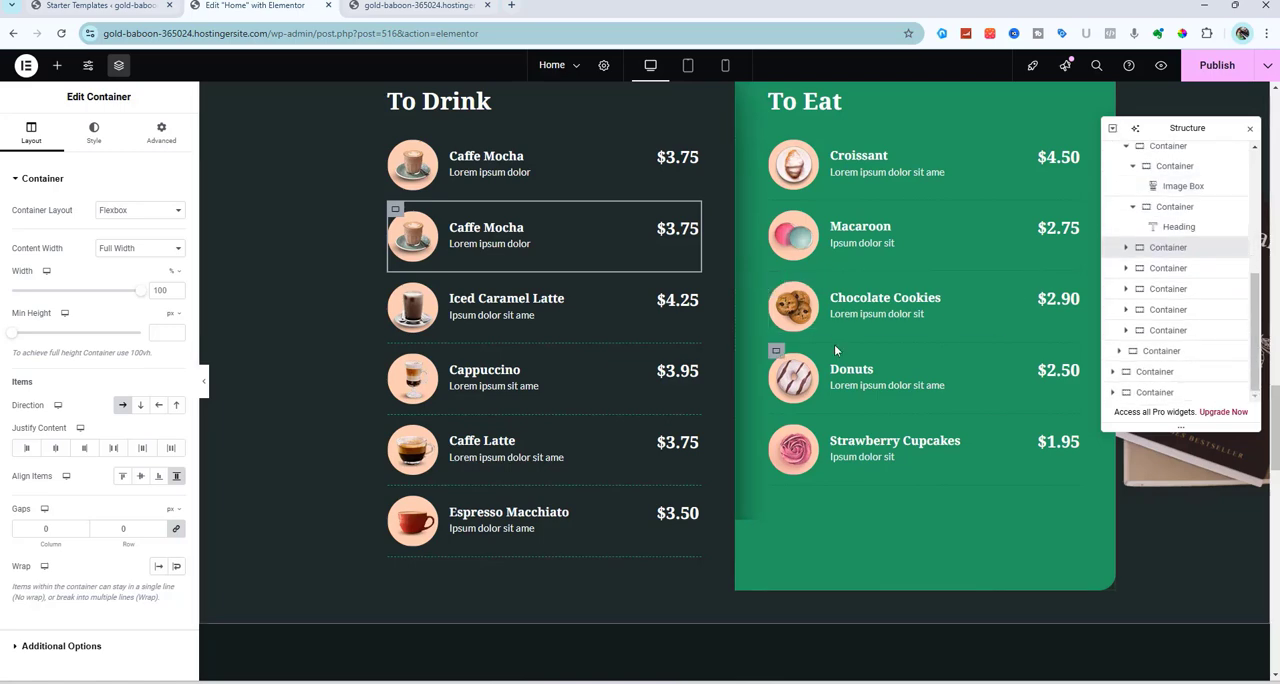
scroll(834, 344, "down", 5)
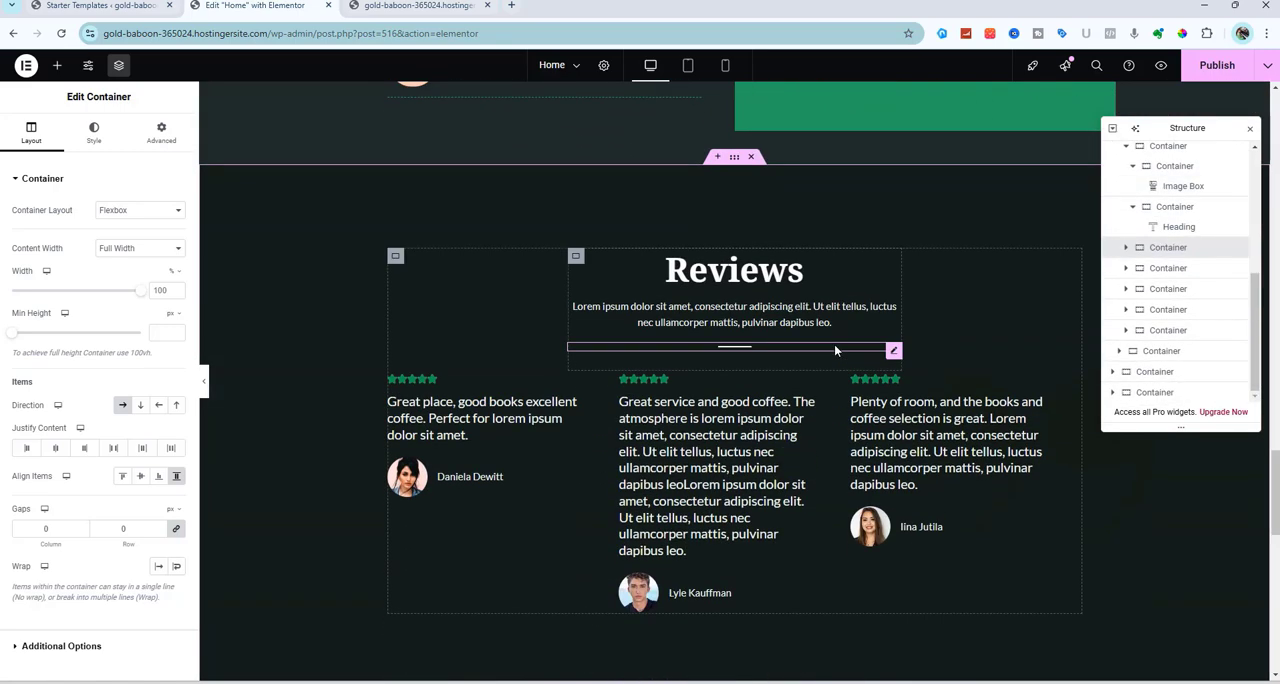
scroll(834, 344, "down", 10)
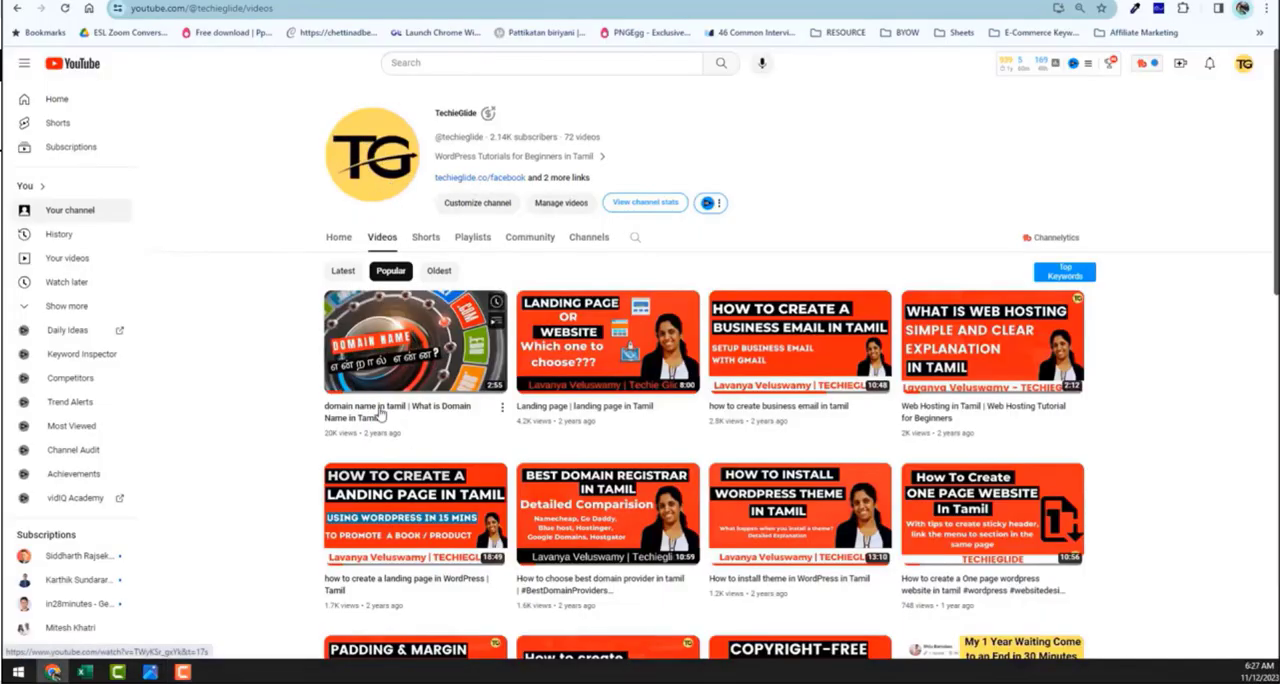
Switch to YouTube, open the "What is Domain Name in Tamil" video and follow its description's free masterclass link to review the page
left_click(380, 415)
scroll(286, 300, "down", 2)
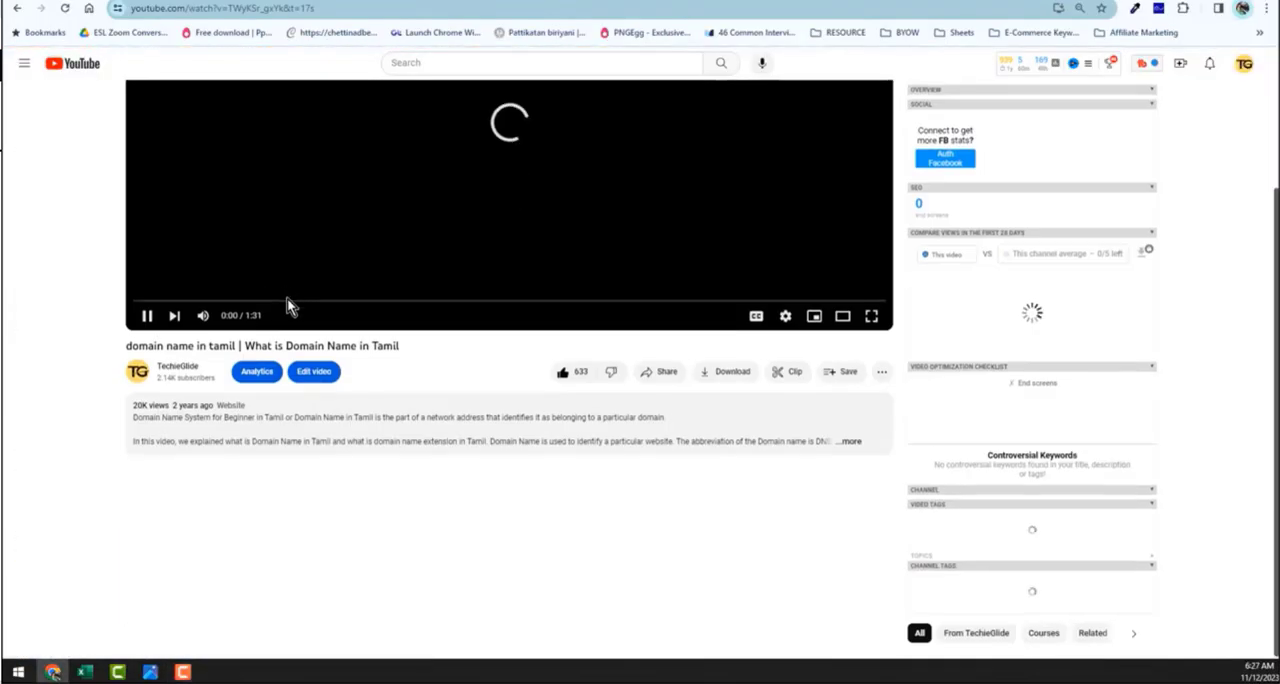
left_click(820, 440)
scroll(819, 437, "down", 5)
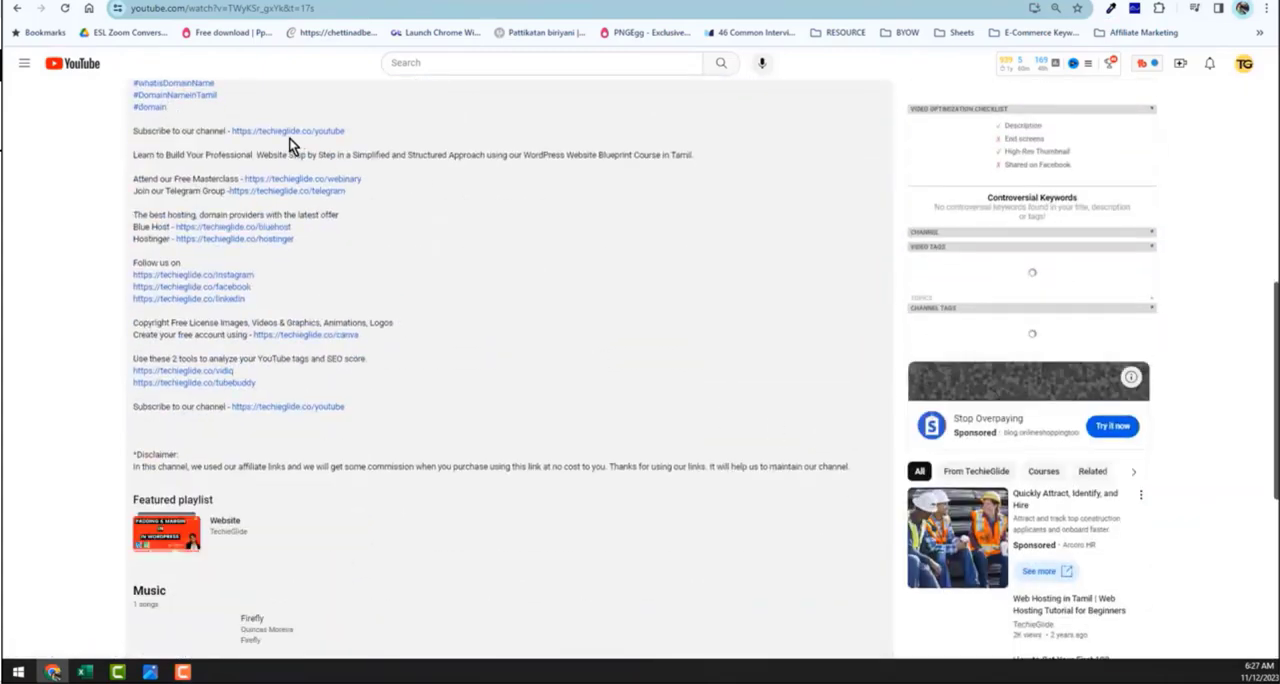
left_click(316, 183)
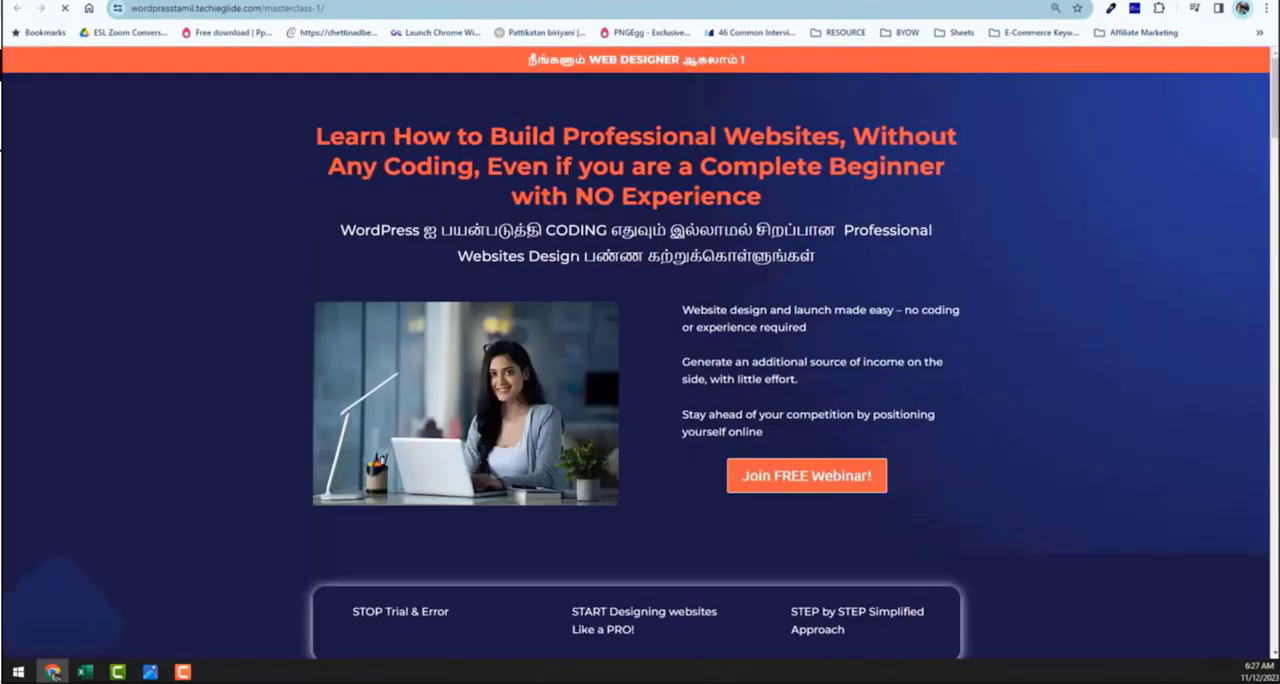
scroll(575, 255, "down", 12)
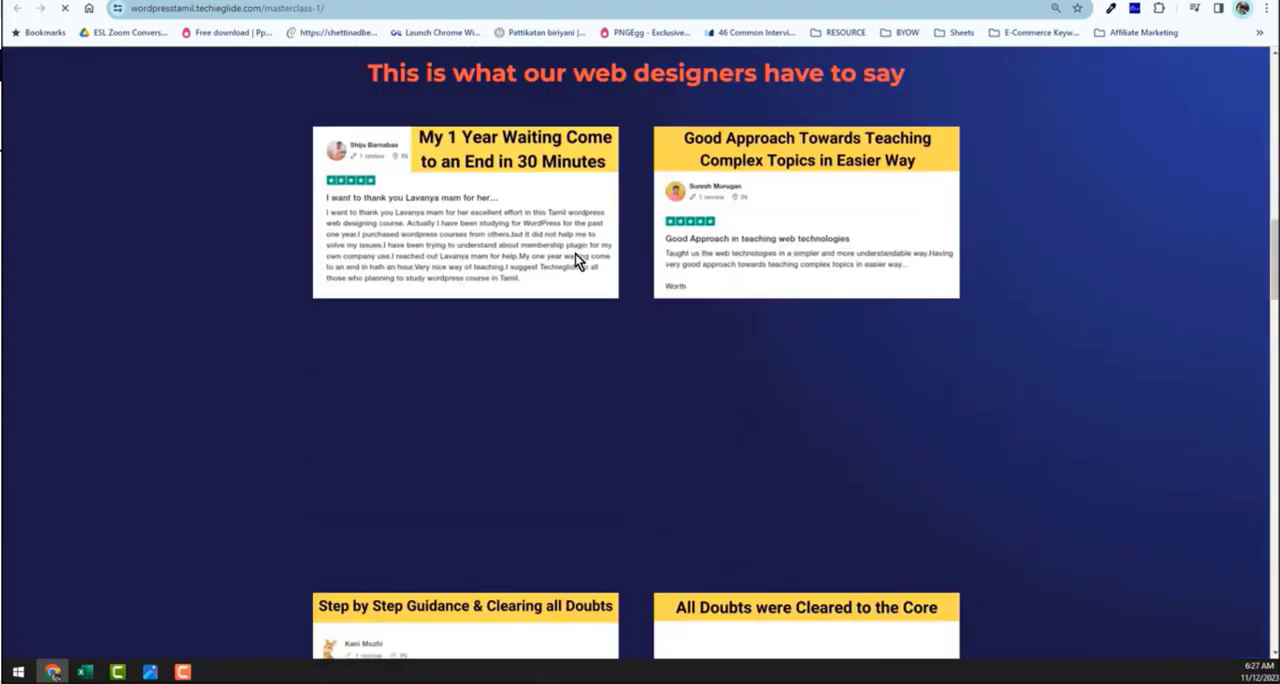
scroll(575, 253, "down", 5)
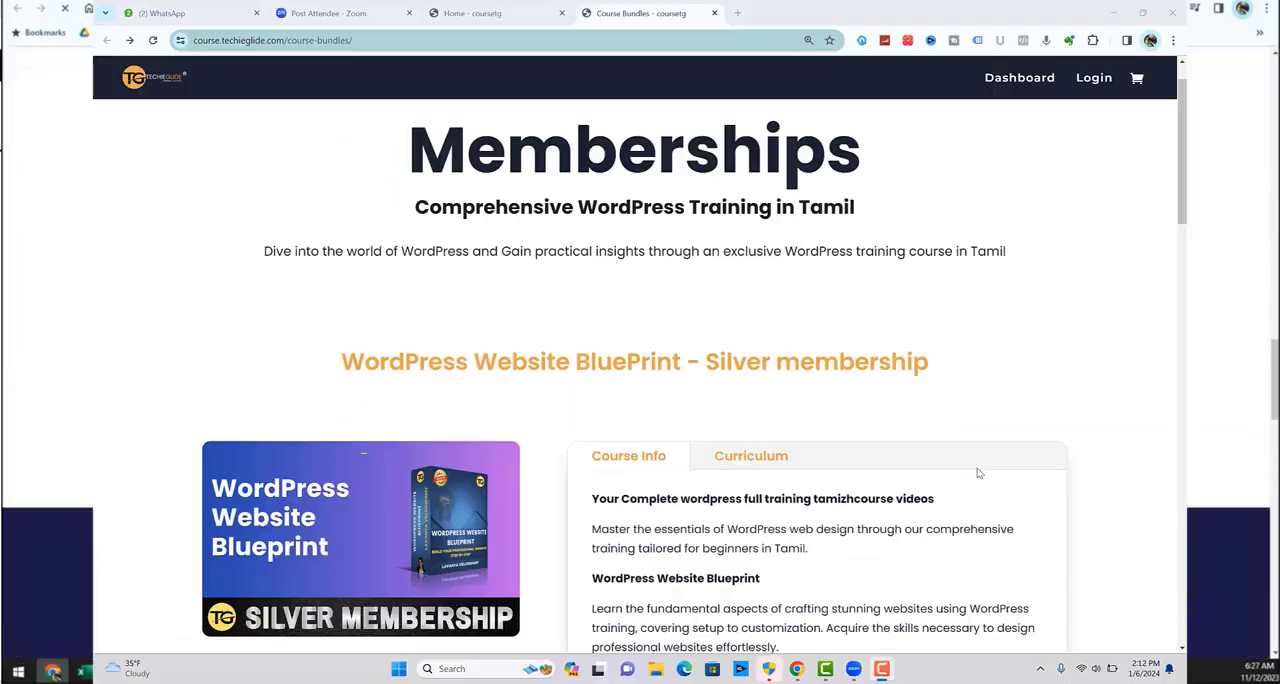
scroll(979, 473, "down", 2)
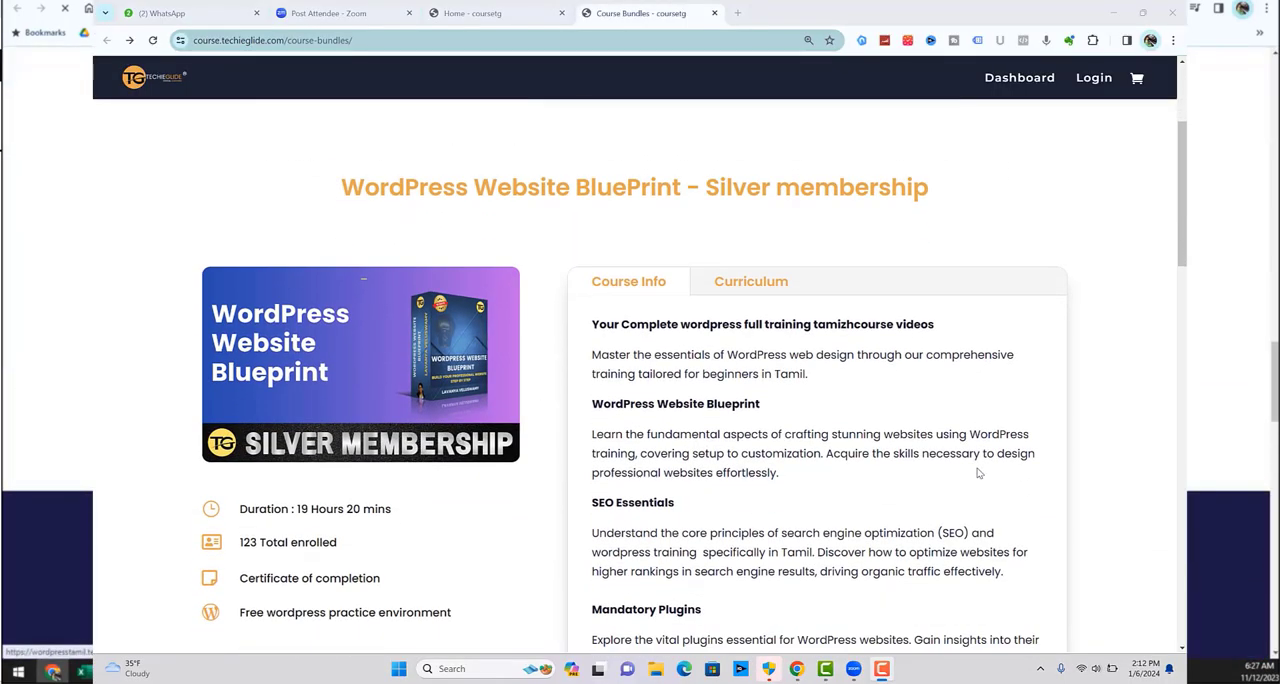
Switch to the TechieGlide course bundles page and open the Gold membership page to browse its course modules
scroll(979, 473, "down", 8)
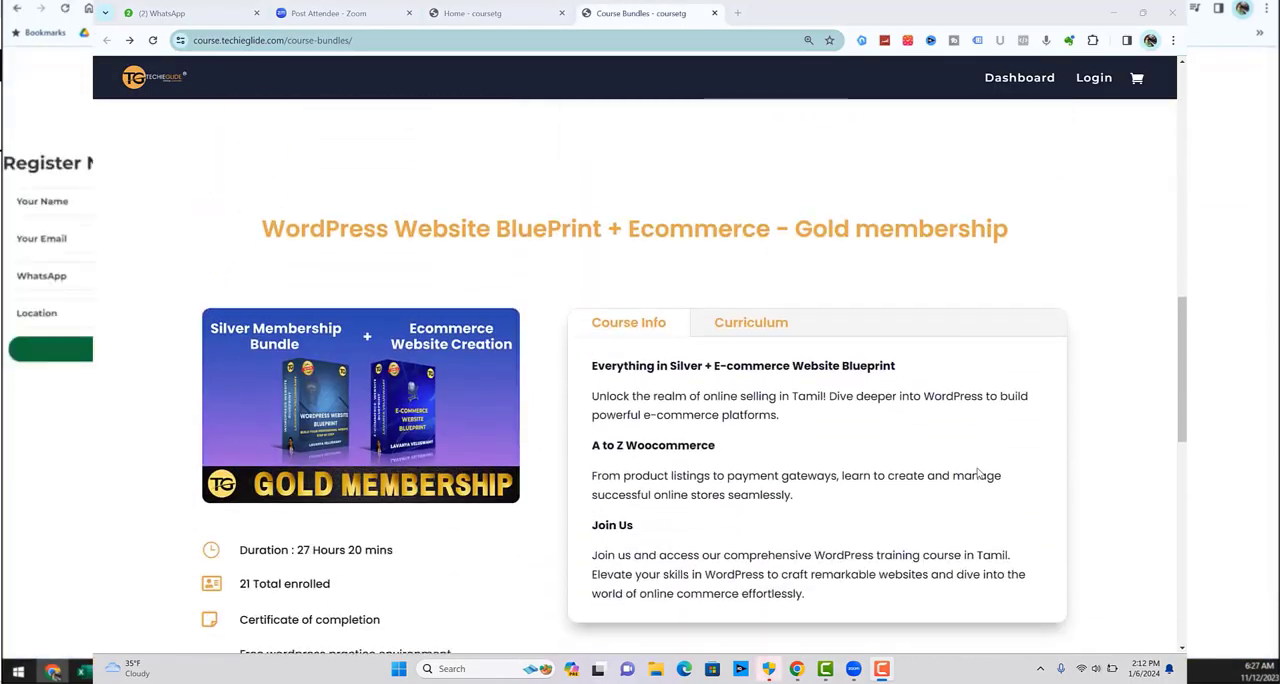
scroll(979, 473, "down", 2)
left_click(749, 234)
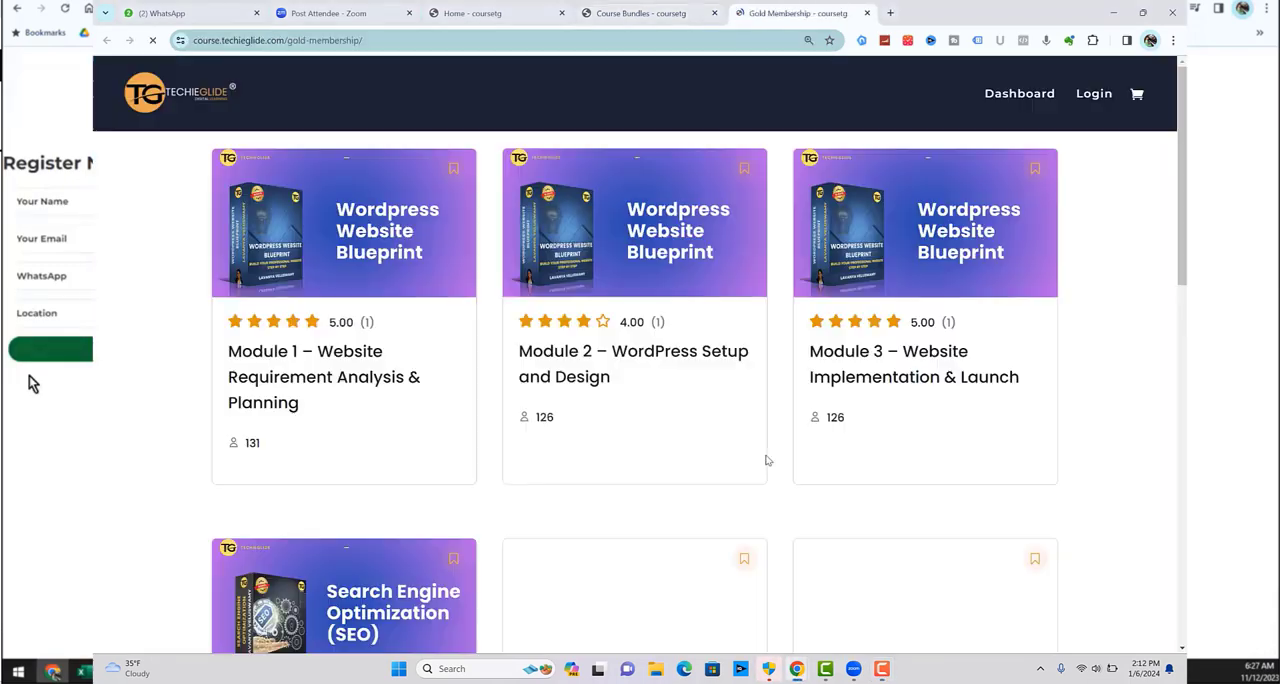
scroll(767, 460, "down", 3)
scroll(767, 460, "up", 3)
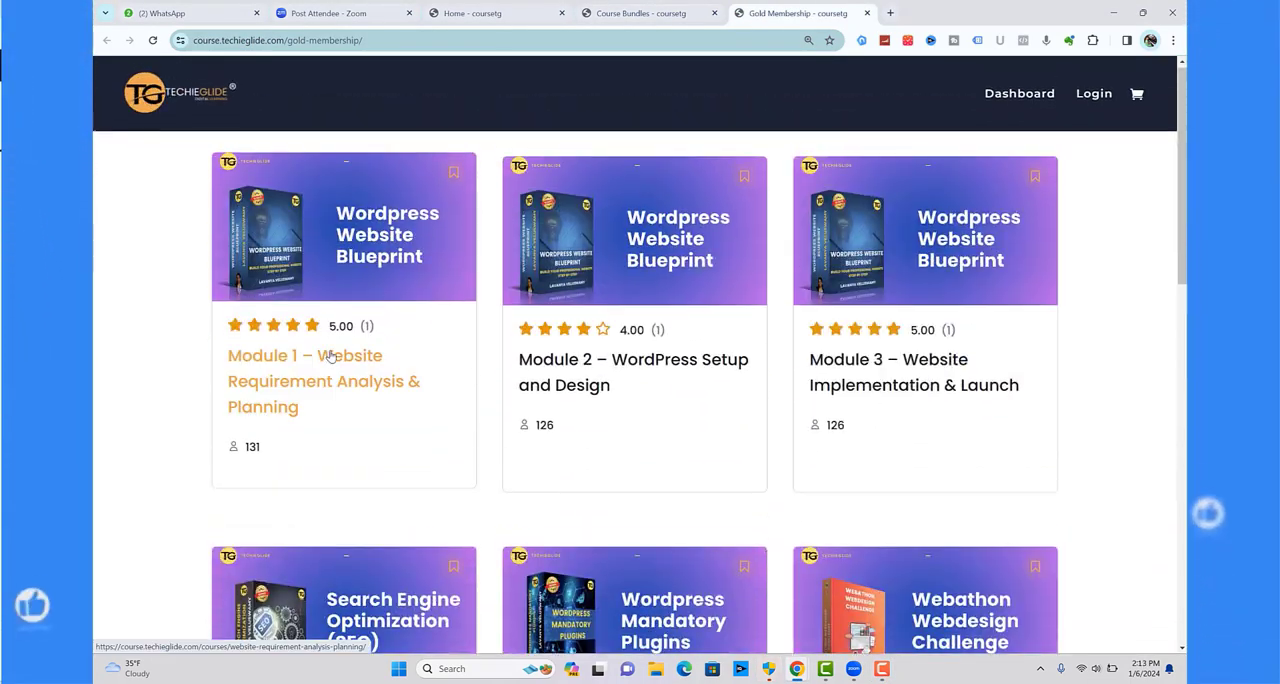